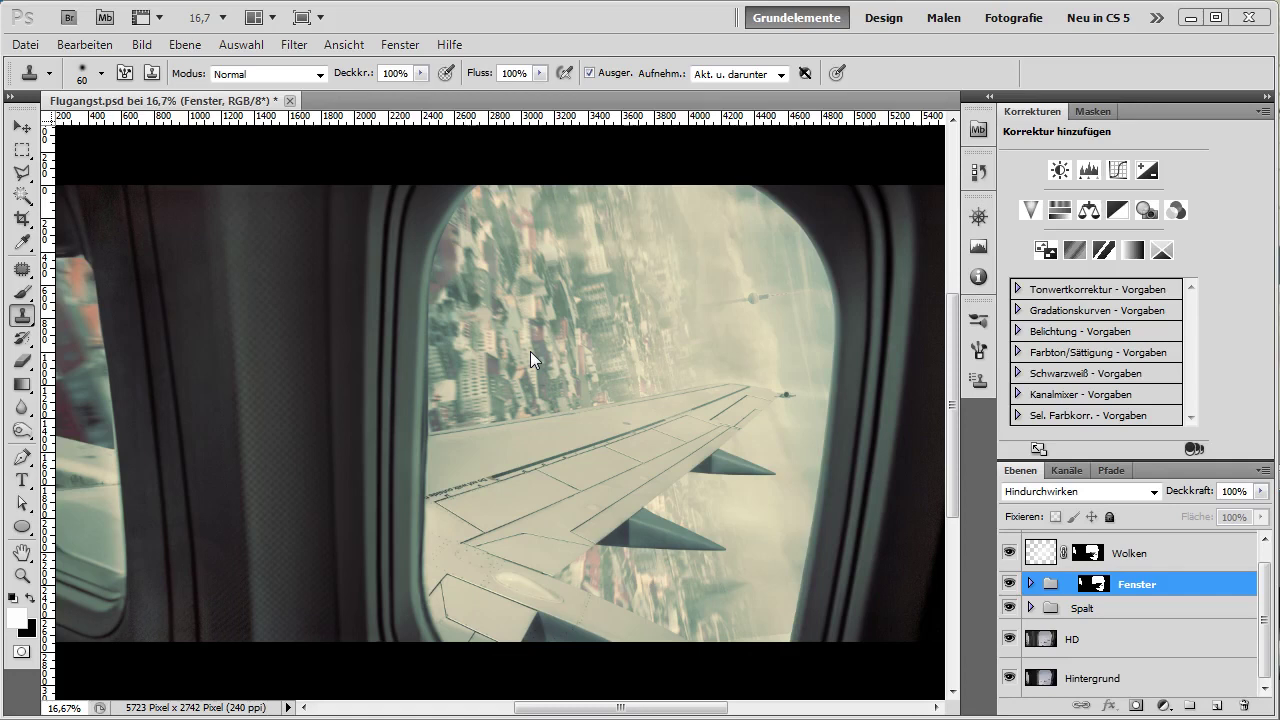
Compare the image with the Spalt group and HD layer toggled, leaving Spalt hidden.
alt+click(1094, 584)
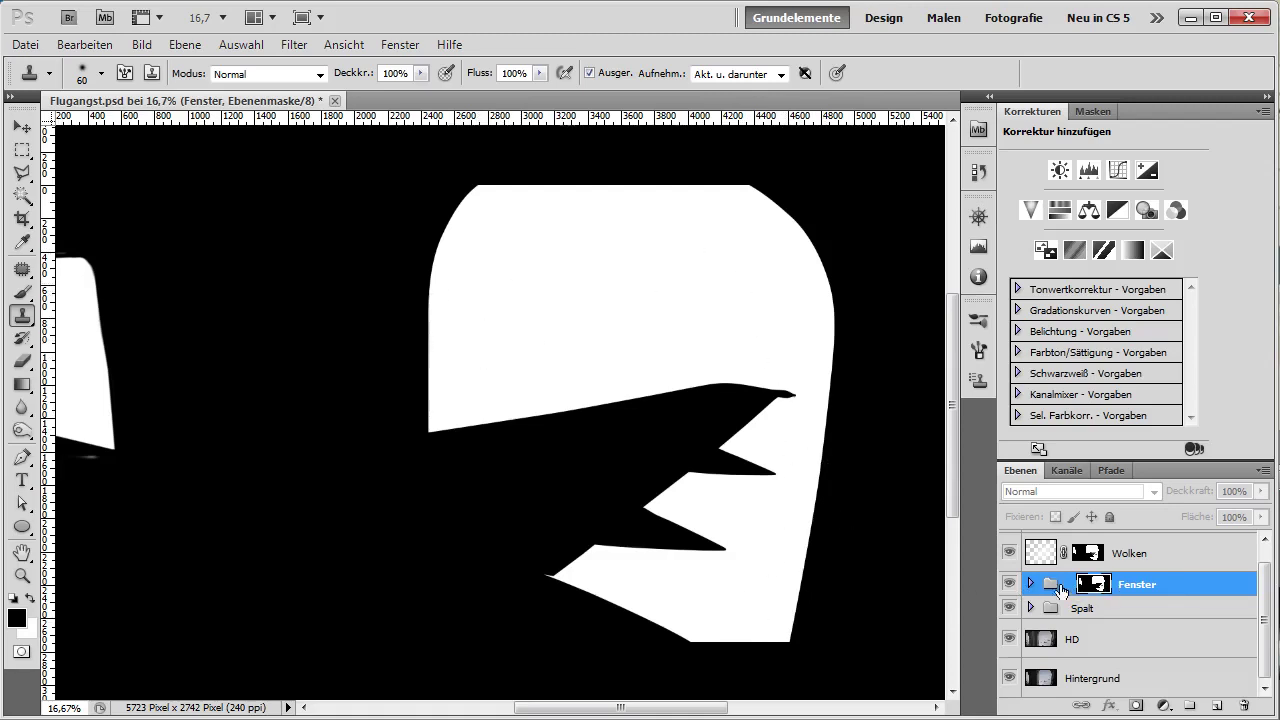
click(1045, 586)
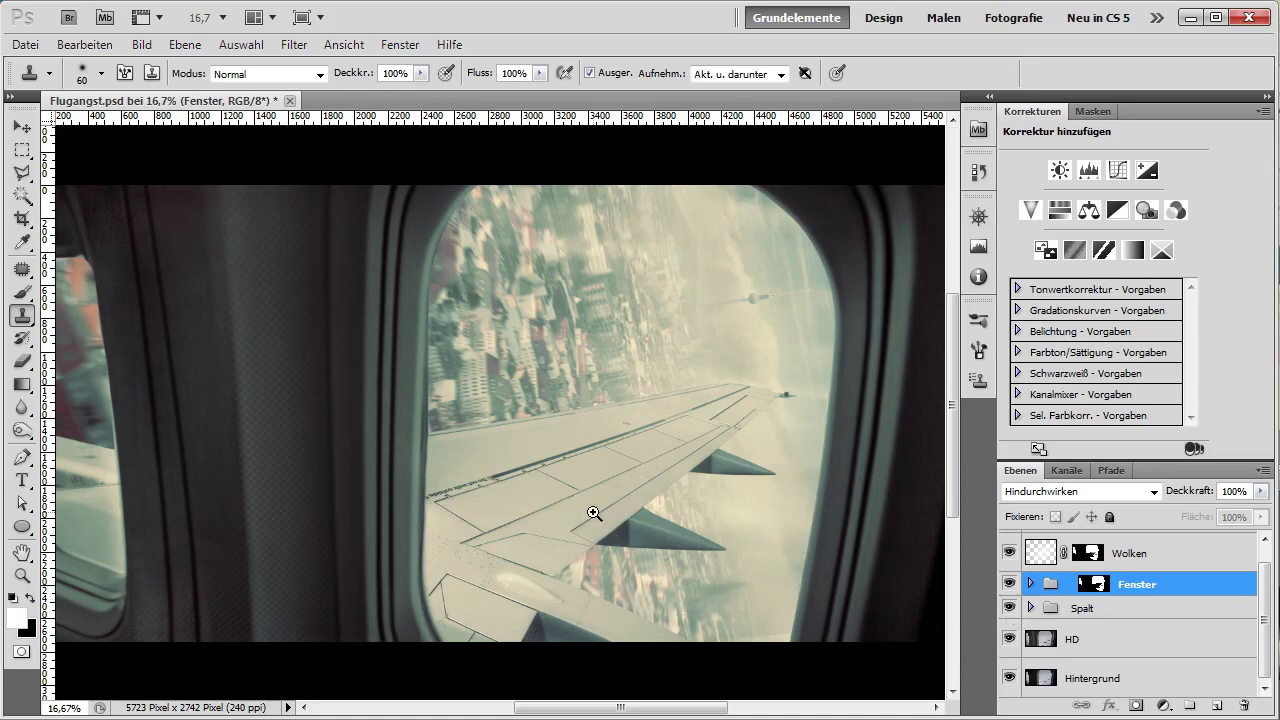
click(593, 512)
click(1010, 608)
click(1010, 608)
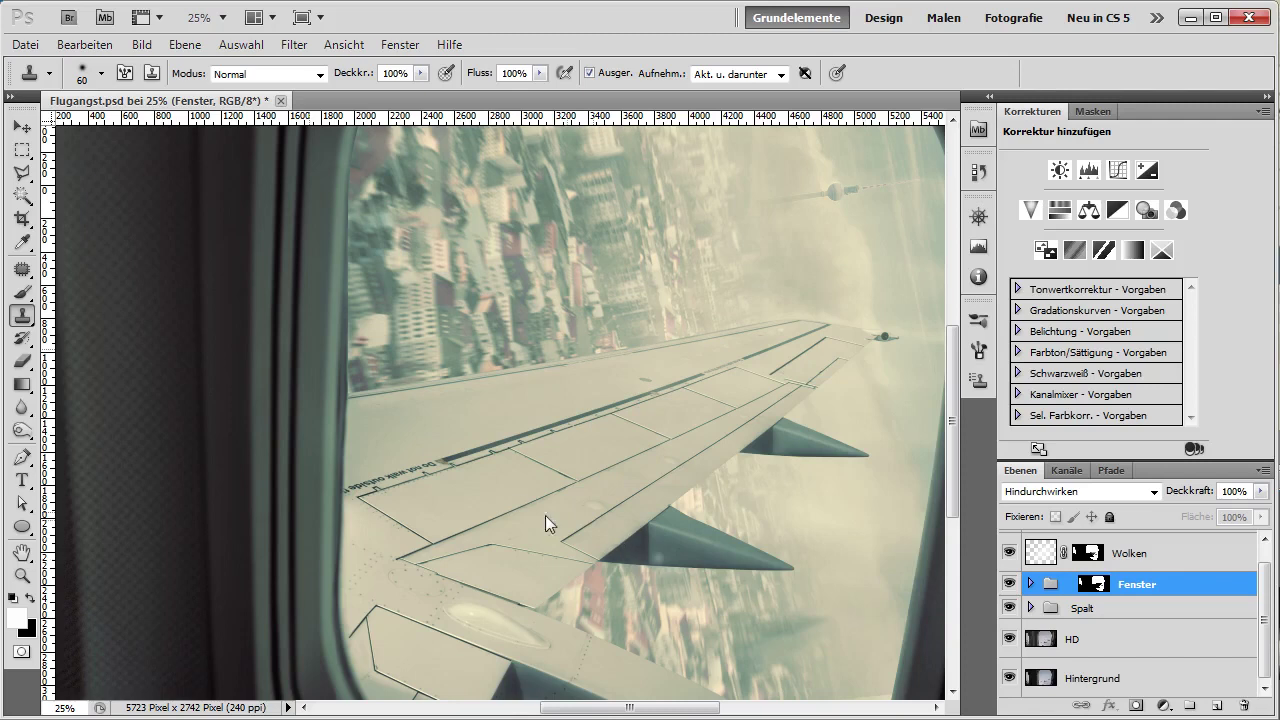
key(ctrl+minus)
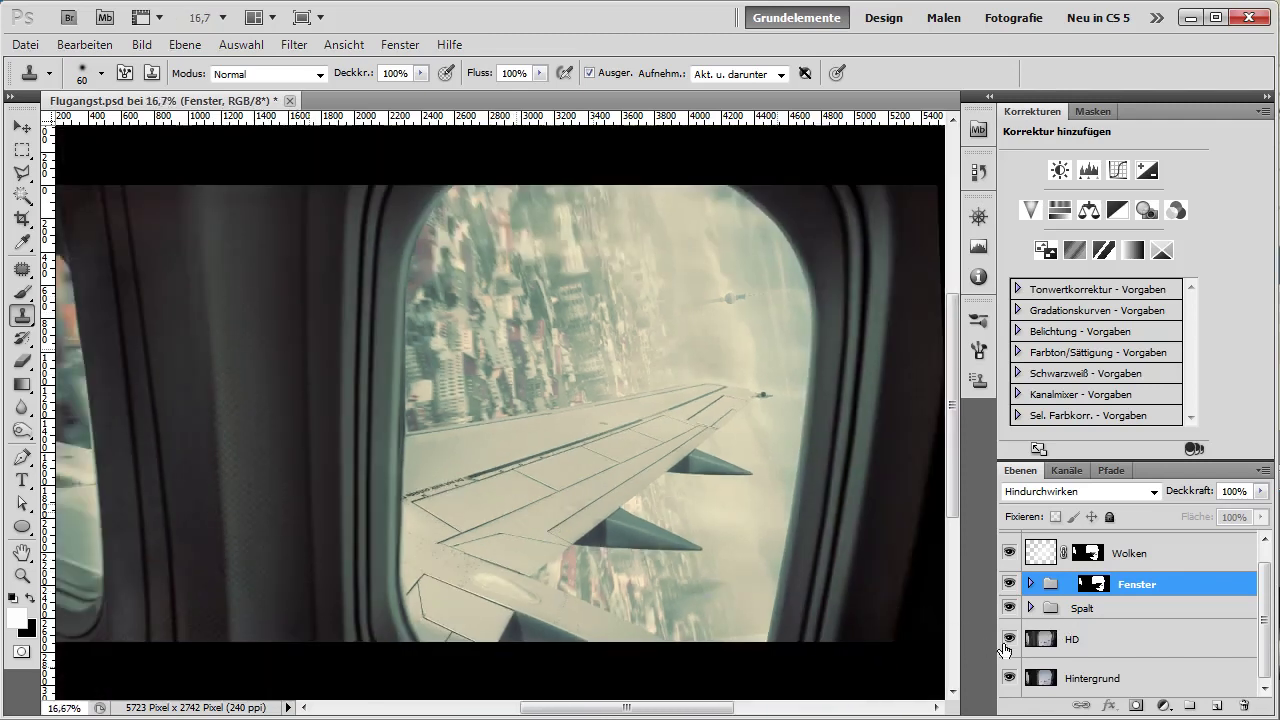
click(1008, 640)
click(1008, 640)
Zoom and pan to center the wing's panel seams in view.
drag(454, 449, 523, 443)
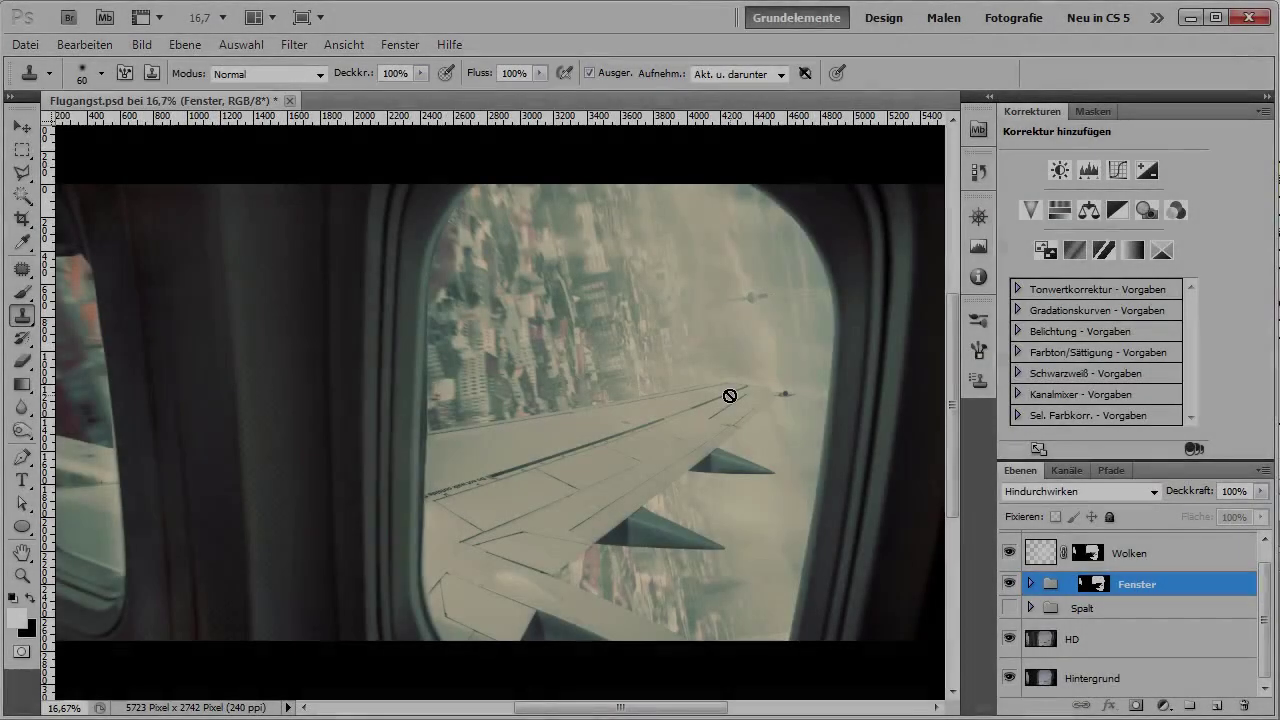
key(h)
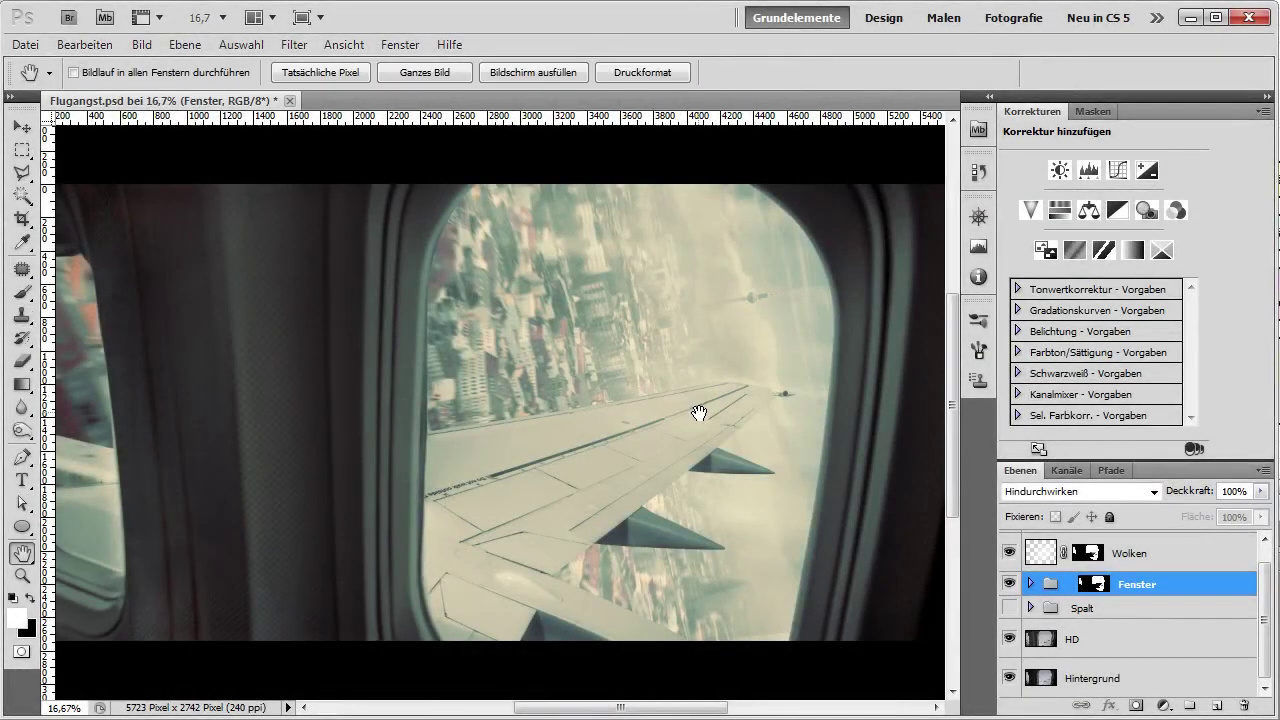
ctrl+click(541, 482)
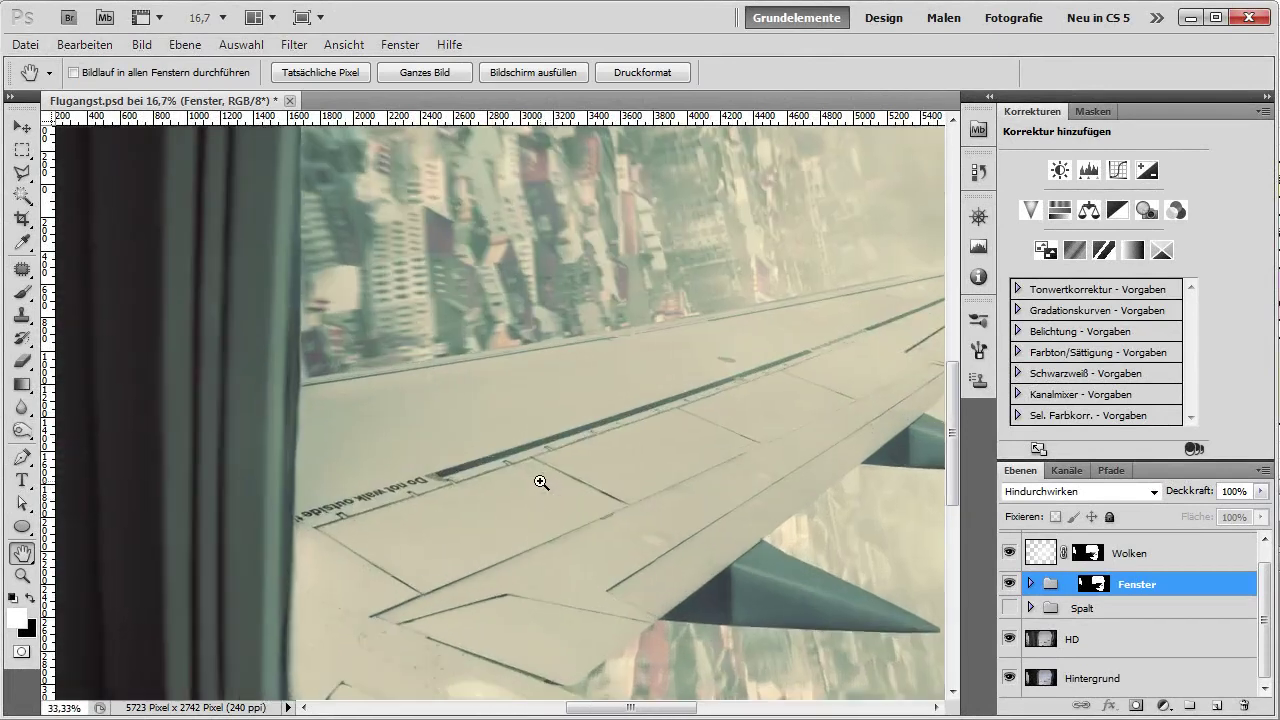
mouse_move(412, 498)
mouse_down()
mouse_move(423, 463)
mouse_move(466, 452)
mouse_up()
drag(751, 462, 635, 398)
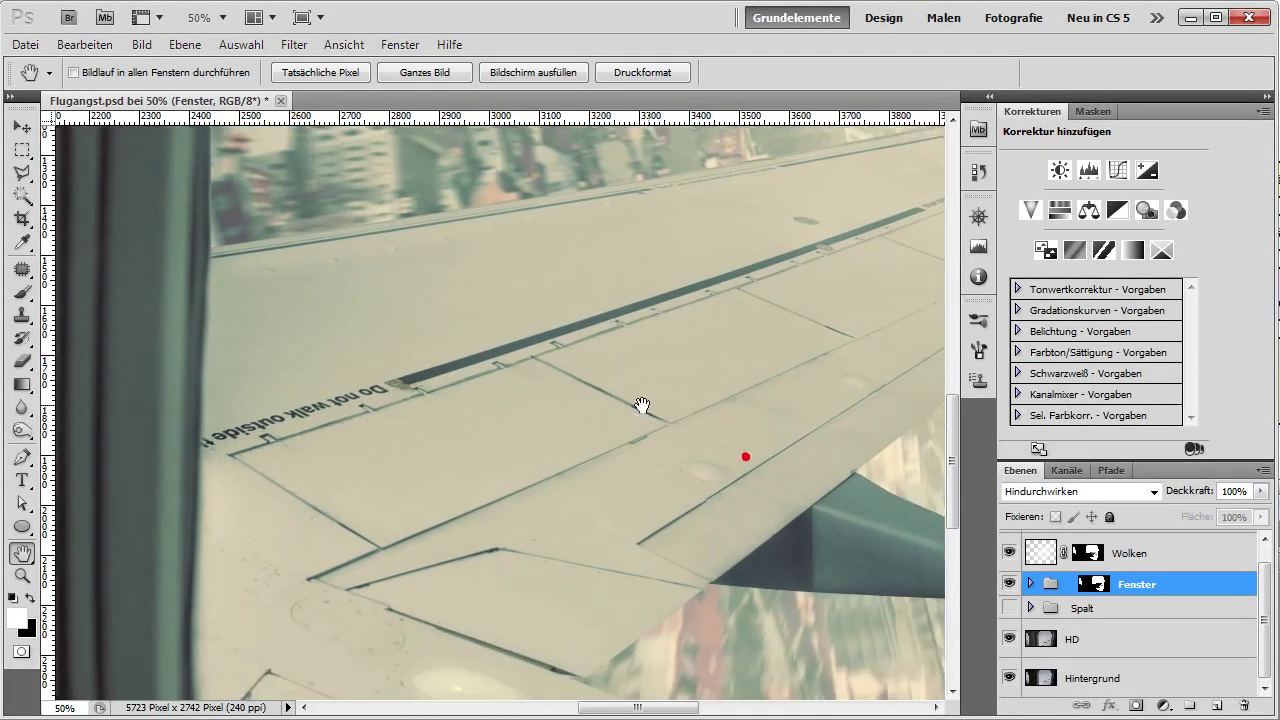
Add a new layer above the Spalt group named Spalt_dunkel.
click(1120, 608)
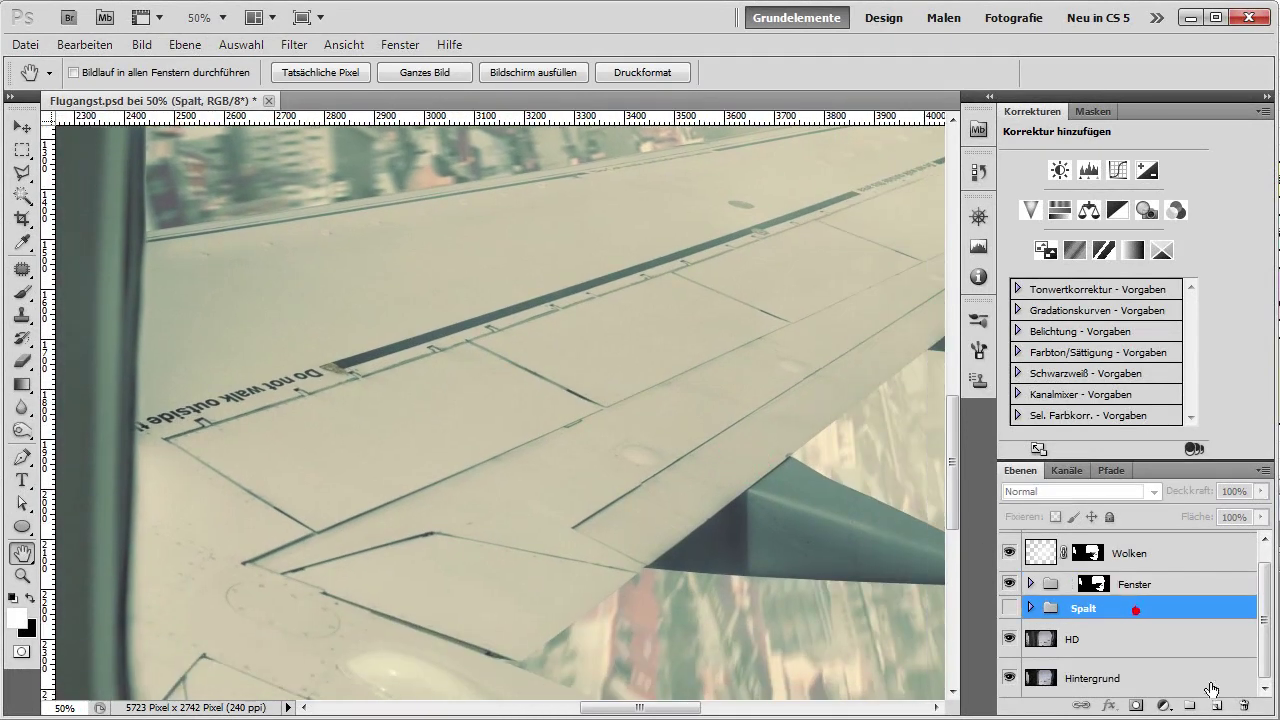
click(1217, 705)
double_click(1087, 616)
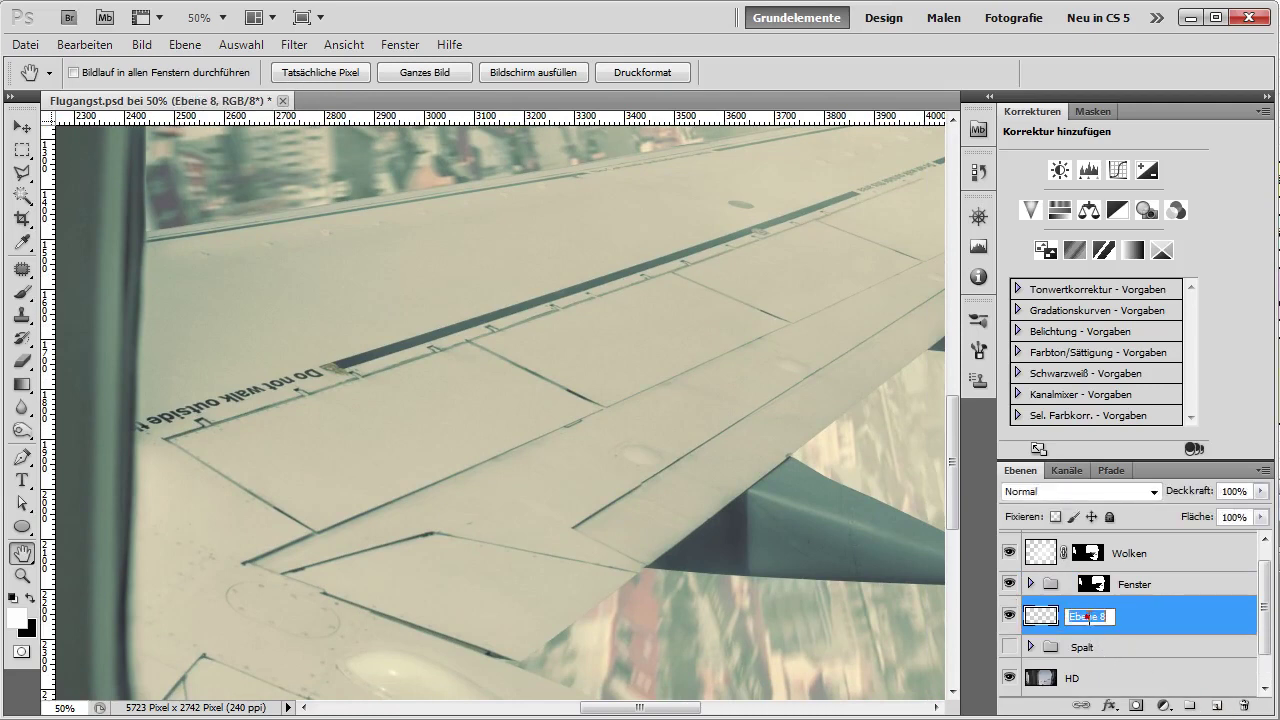
text(Spalt)
text(_dunkel)
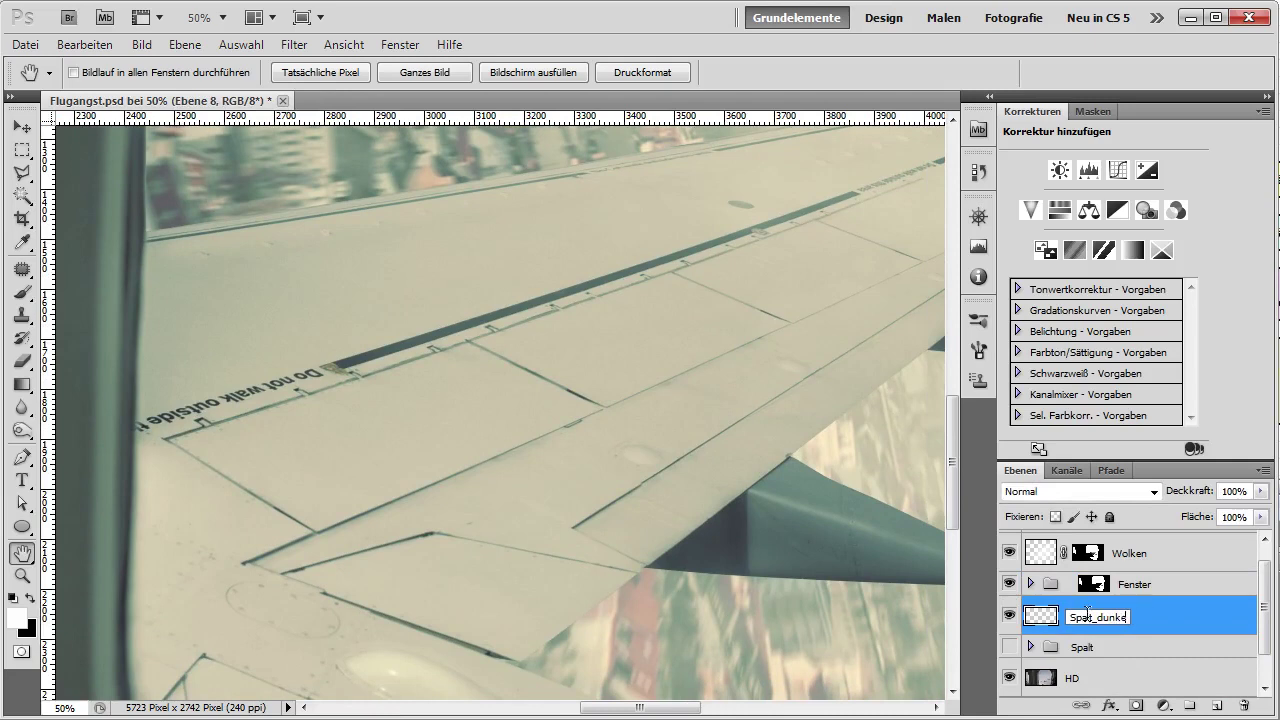
key(Return)
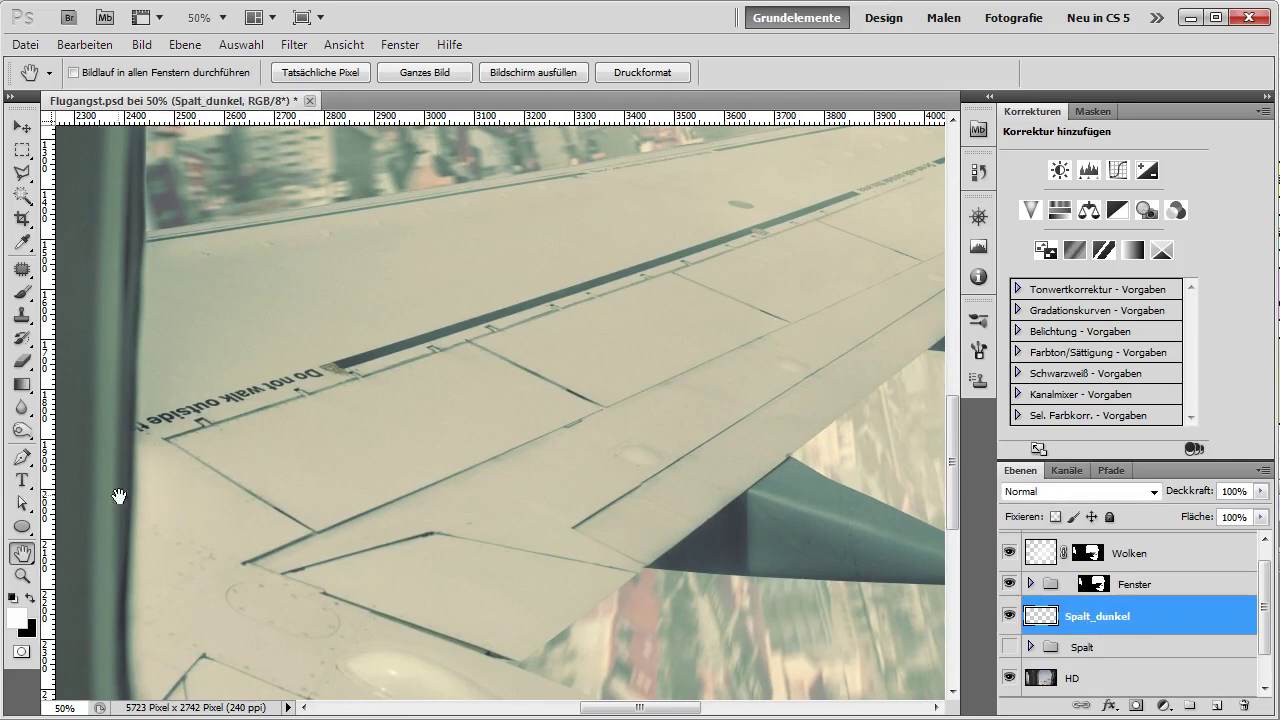
Set up a small black brush and place a dark dot at the seam junction.
key(b)
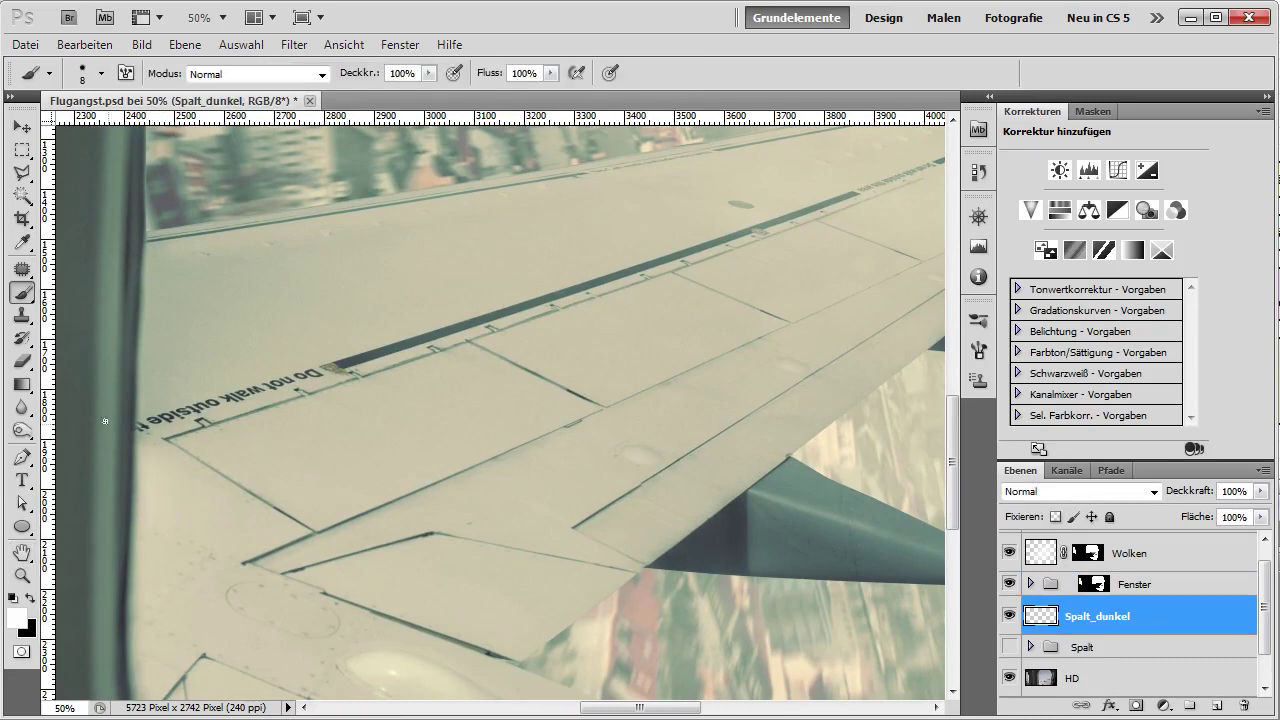
key(x)
ctrl+click(280, 517)
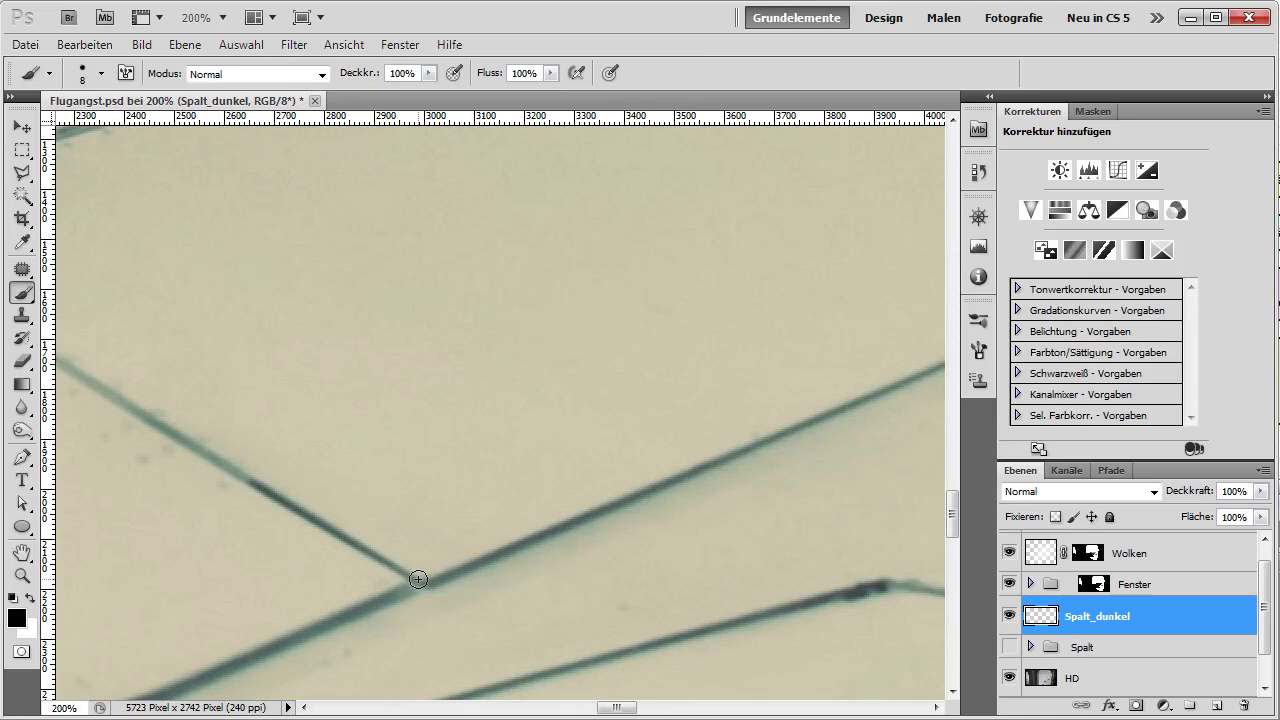
key(bracketleft)
key(bracketleft)
key(bracketleft)
click(422, 585)
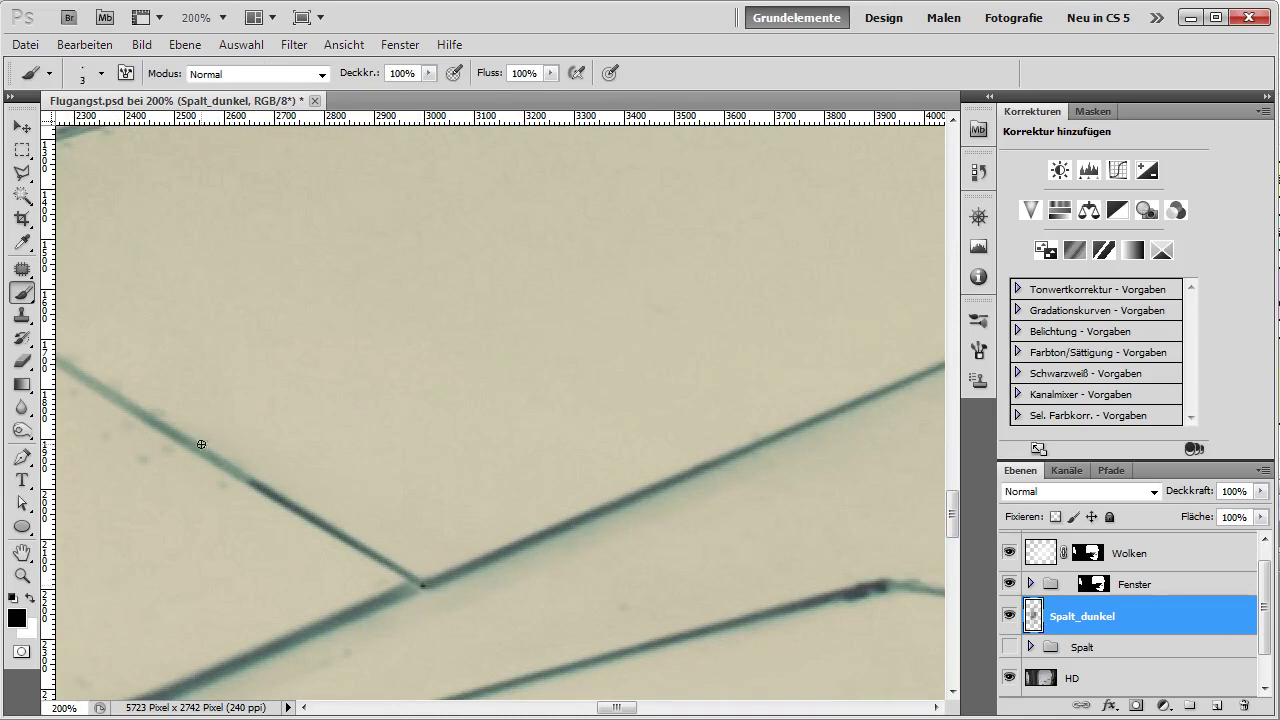
Draw a straight dark line along the seam up into the notch.
shift+click(140, 412)
drag(137, 371, 389, 421)
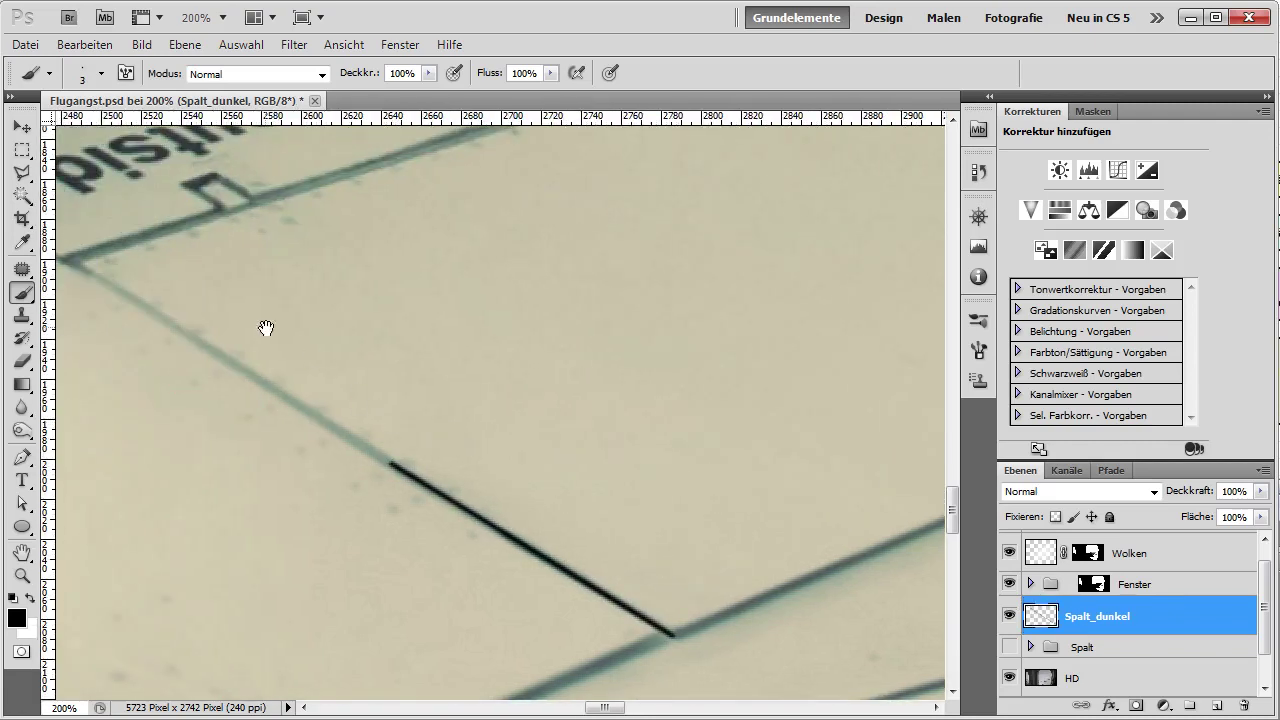
shift+click(125, 294)
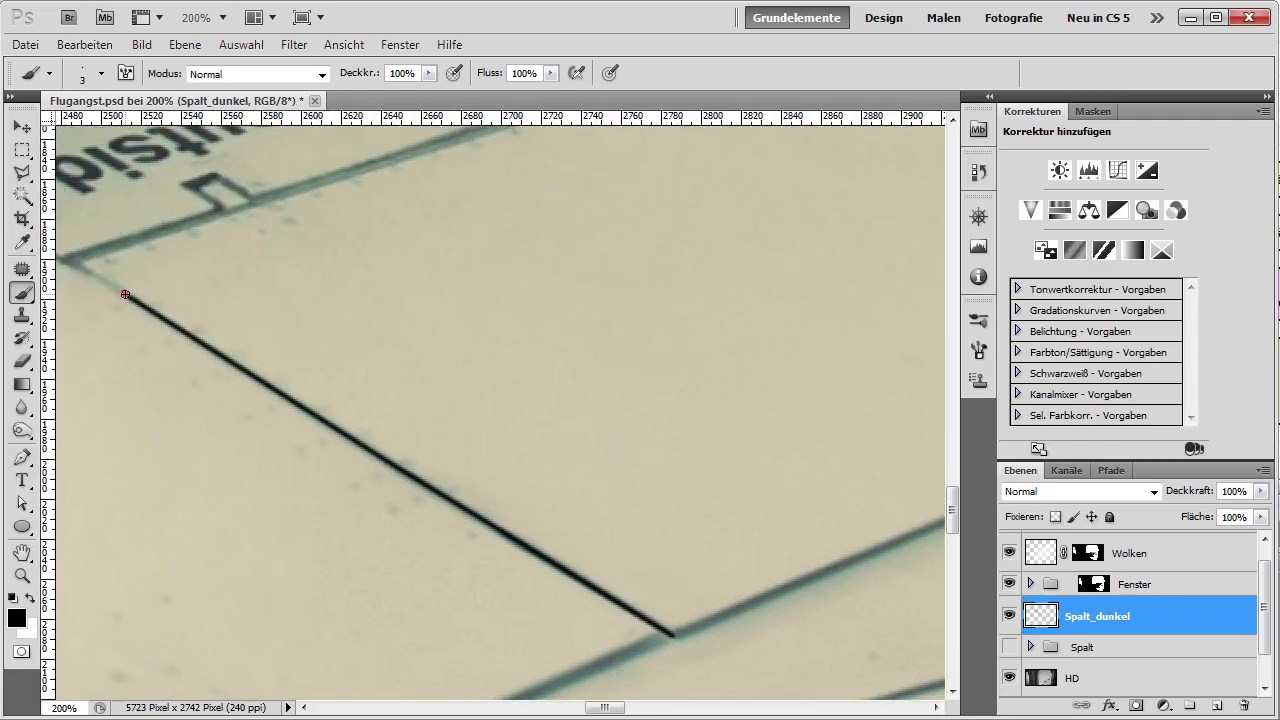
shift+click(68, 261)
shift+click(219, 207)
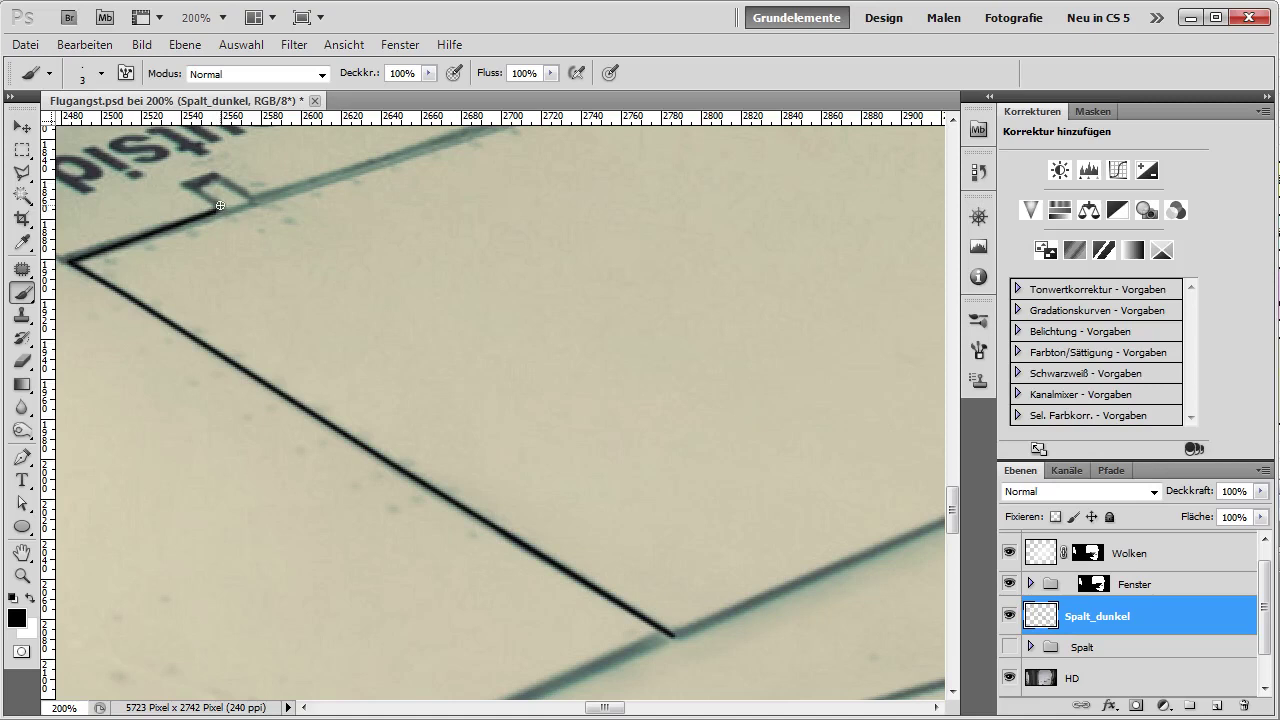
shift+click(190, 185)
scroll(617, 601, down, 1)
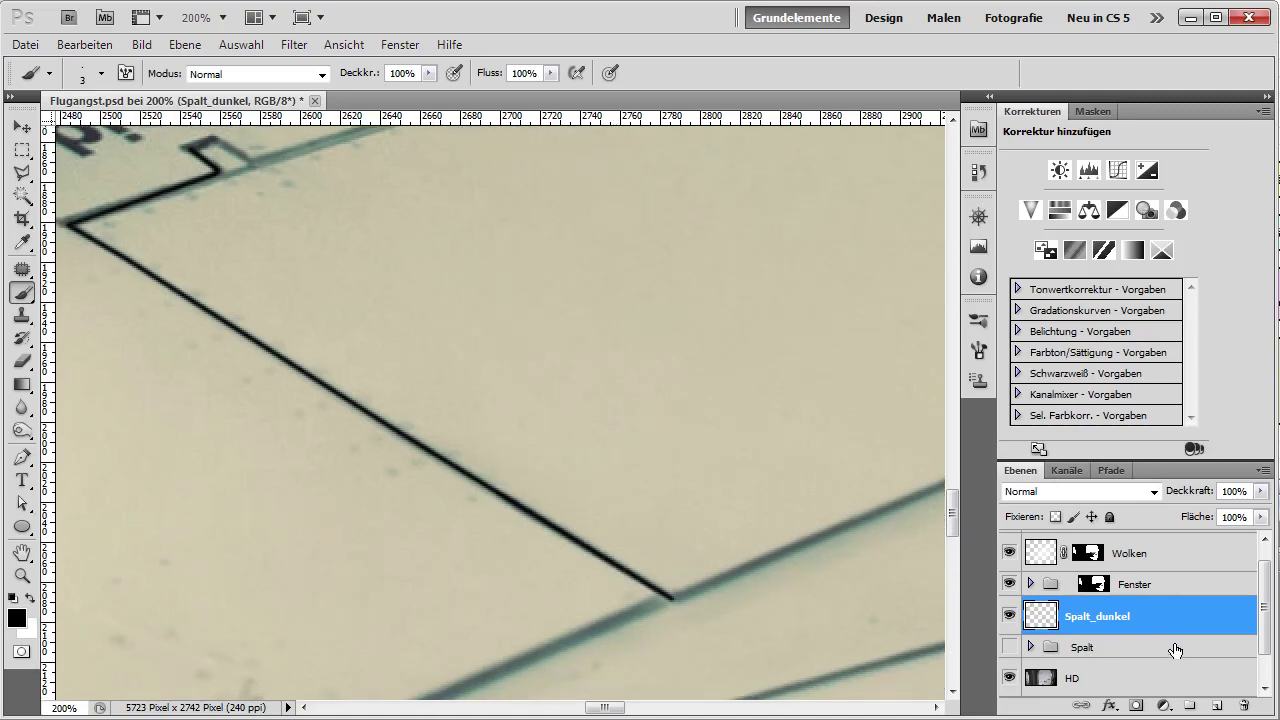
Add a new layer named Spalt_hell below Spalt_dunkel.
click(1217, 705)
drag(1153, 625, 1150, 668)
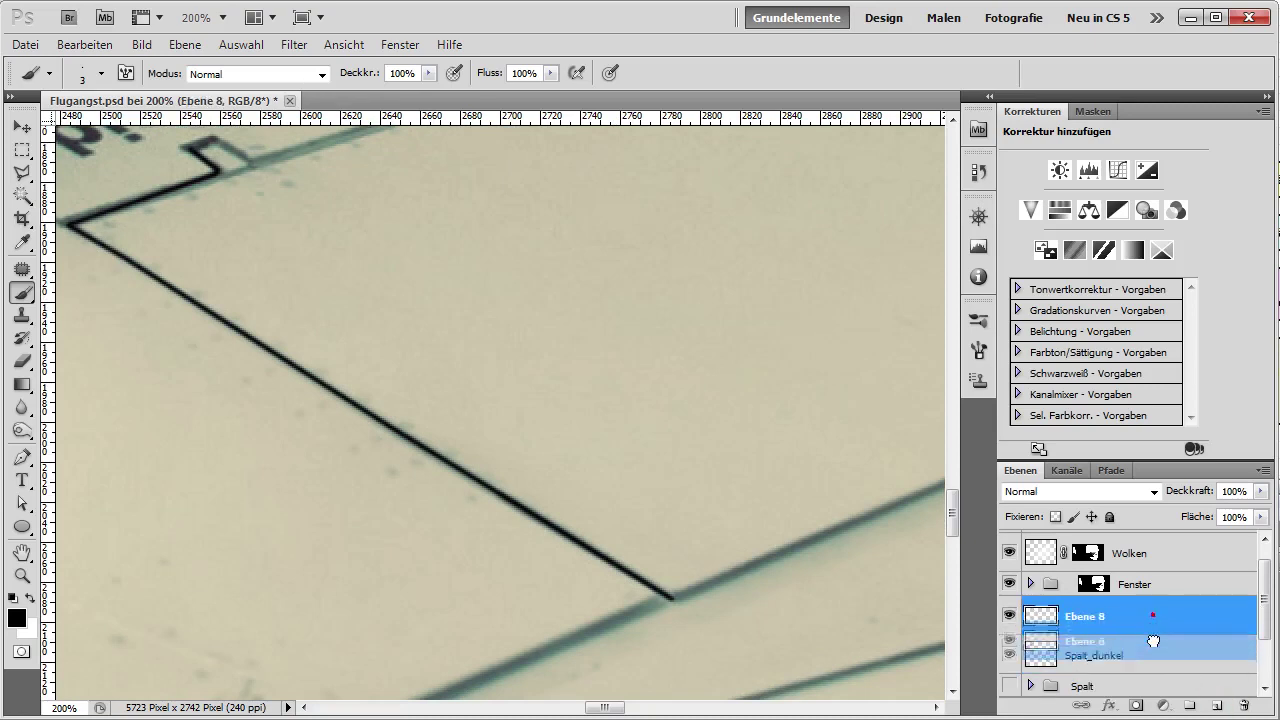
double_click(1089, 656)
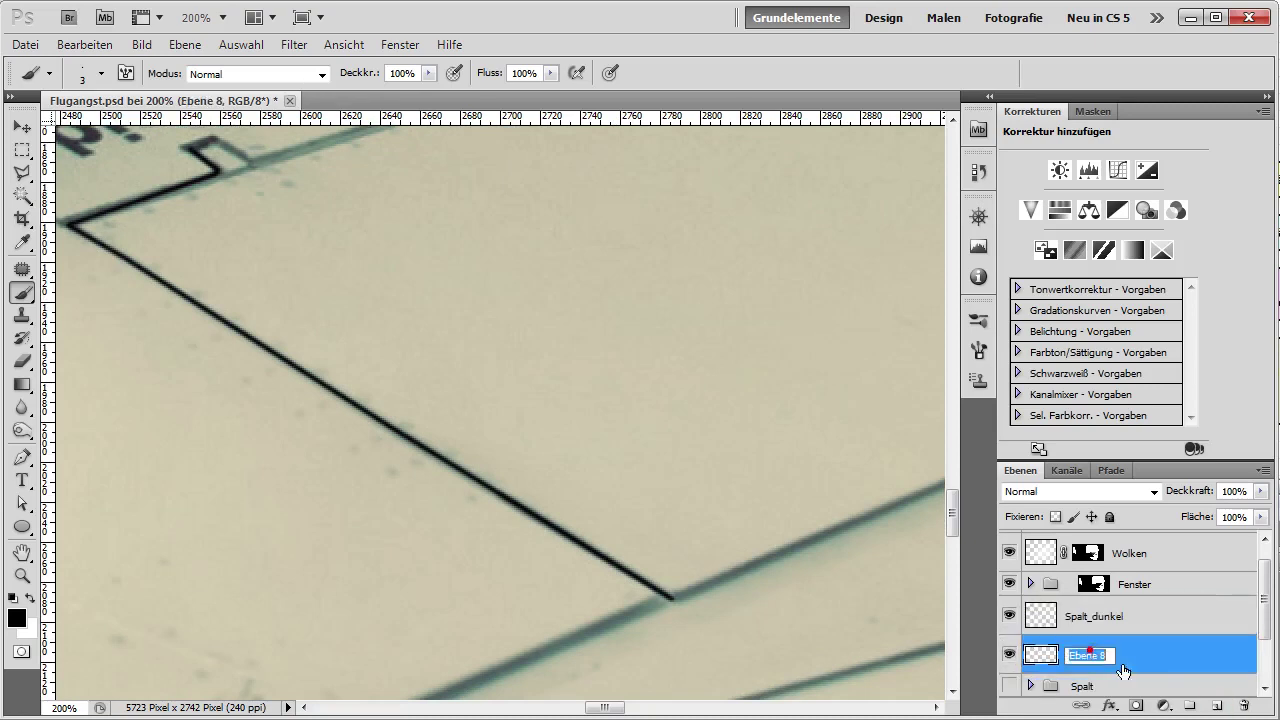
text(Spalt_he)
text(ll)
key(Return)
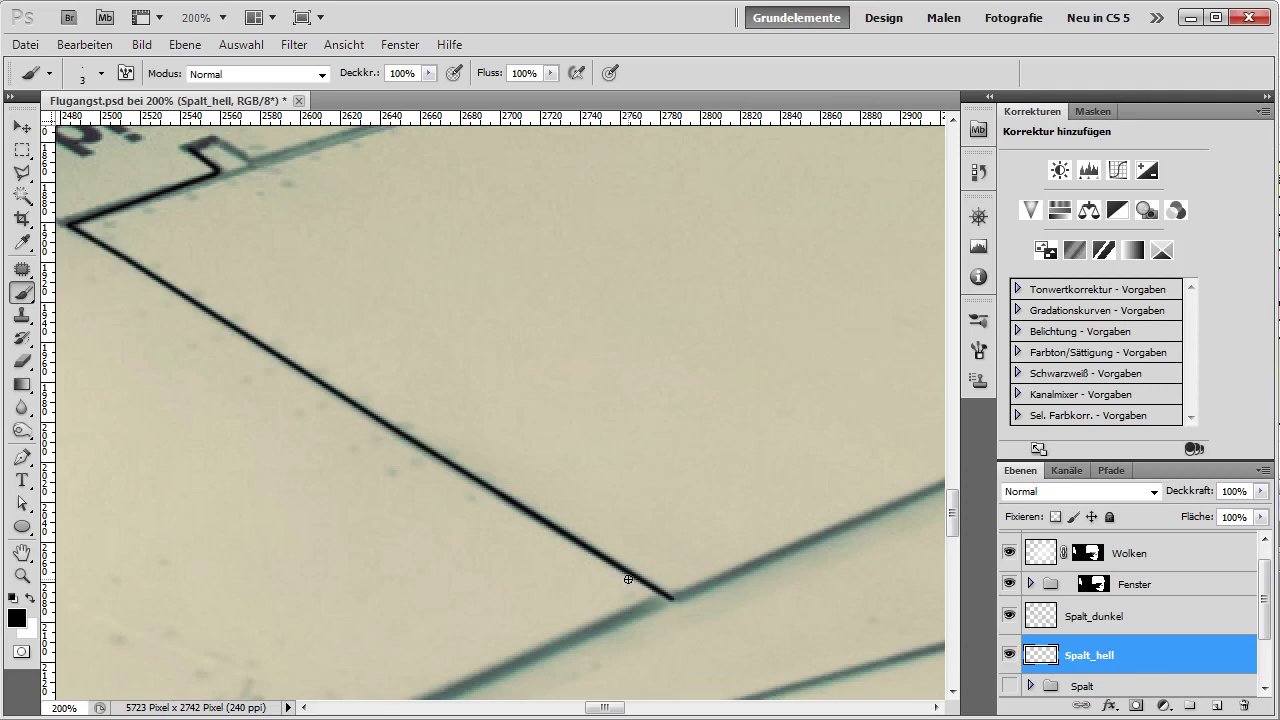
Paint a thin white highlight alongside the dark seam line.
key(x)
click(673, 595)
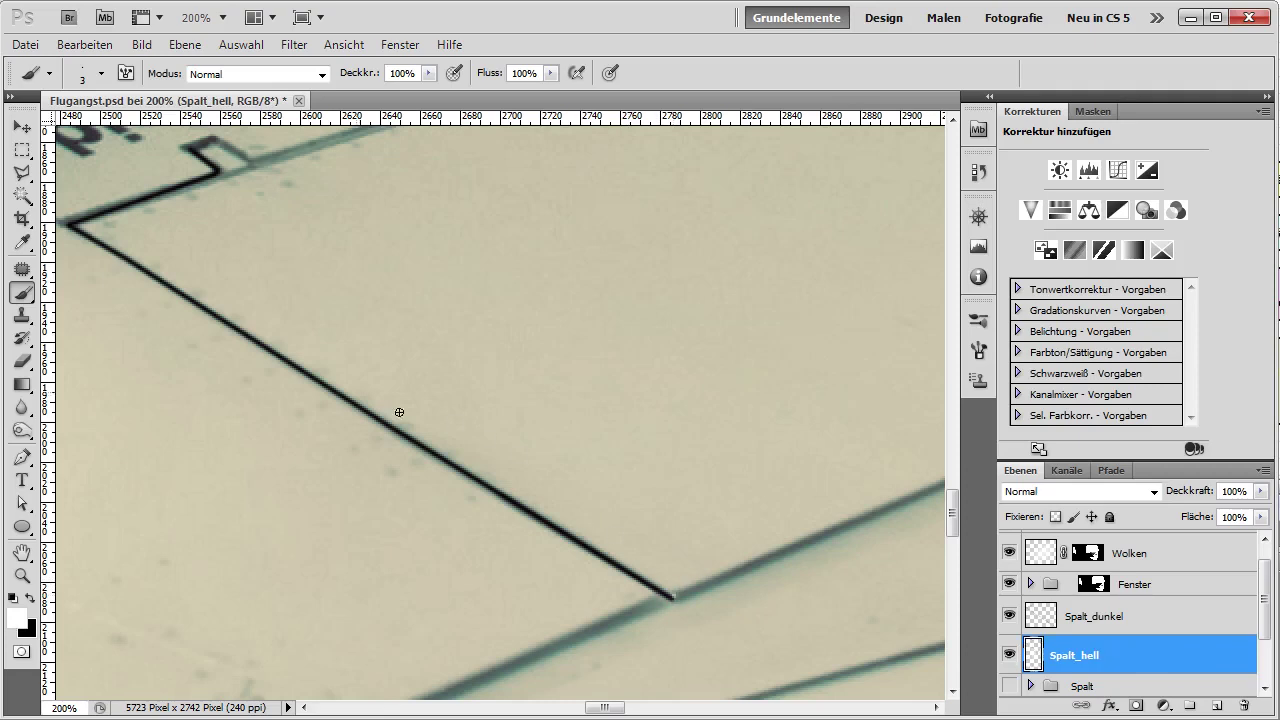
shift+click(79, 226)
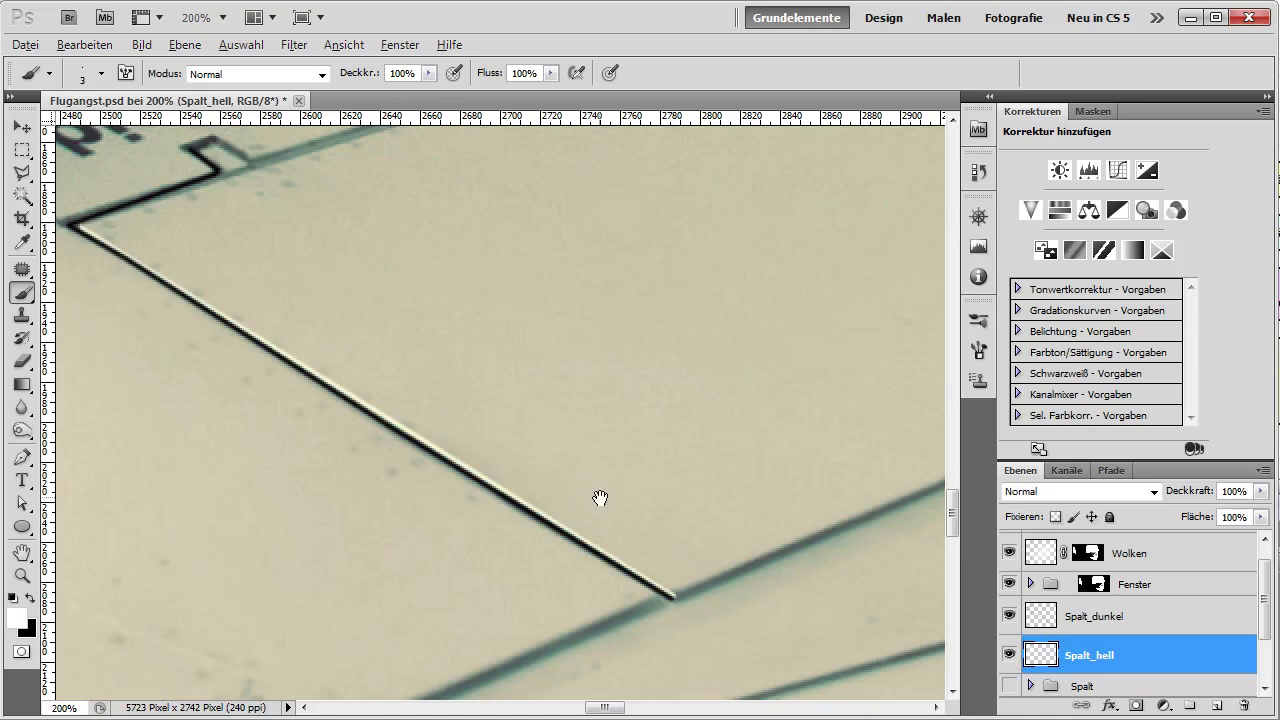
scroll(586, 500, down, 2)
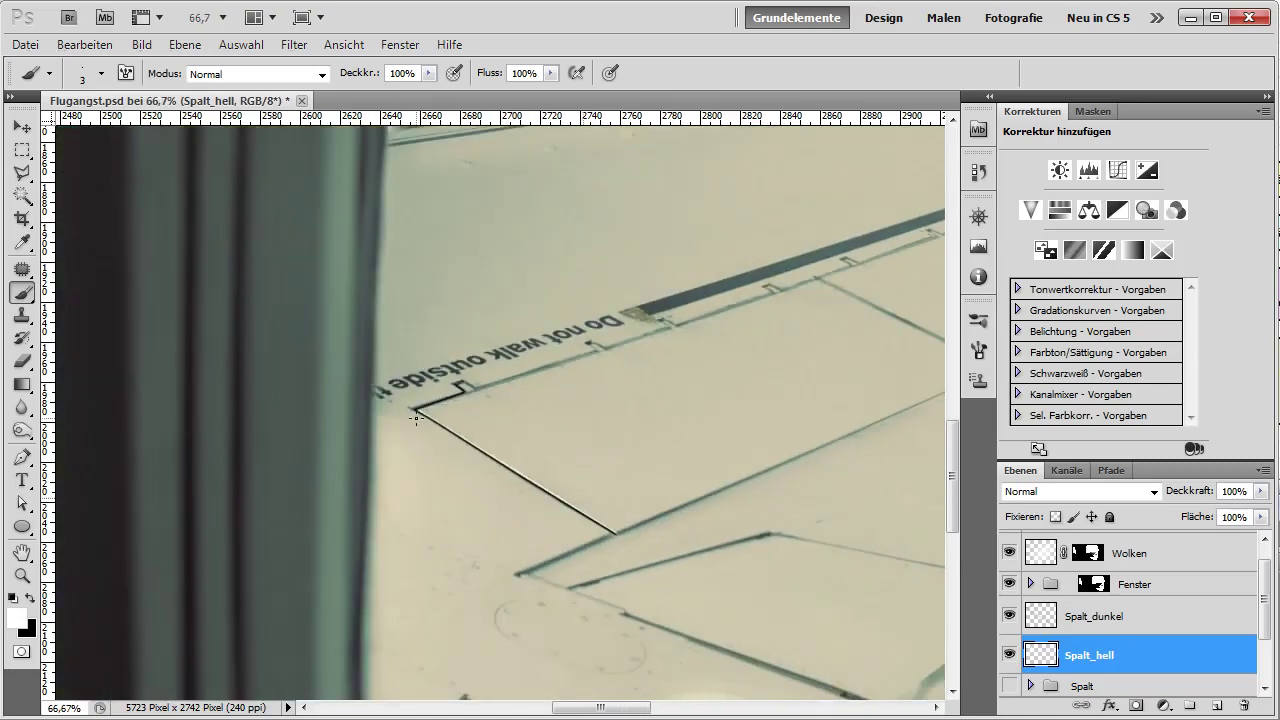
drag(700, 430, 560, 444)
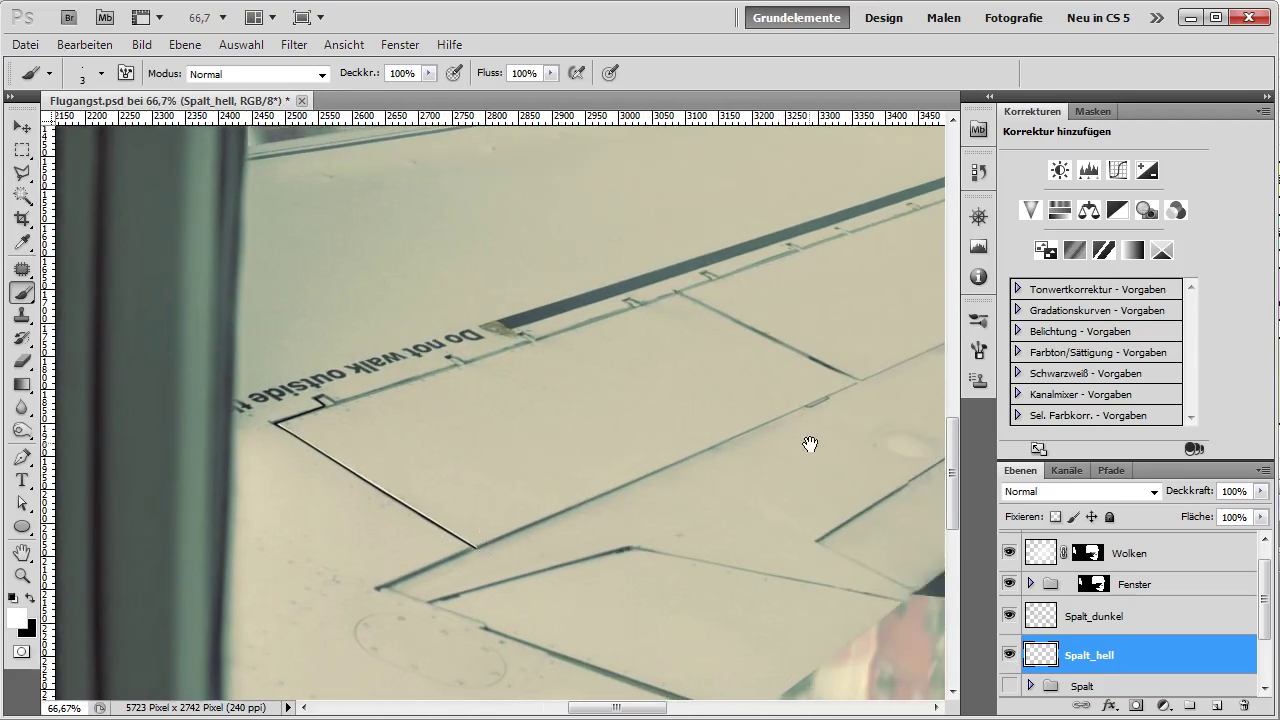
drag(810, 444, 569, 471)
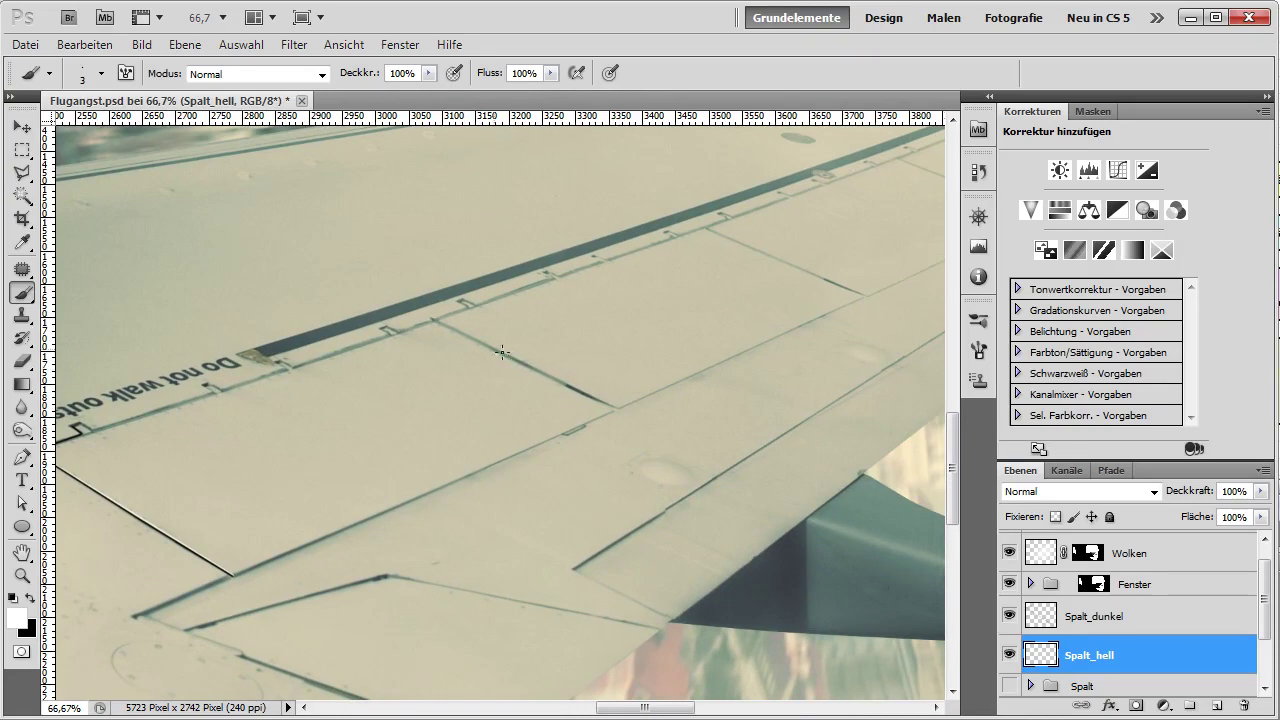
Paint bright highlights along the next two panel seams.
click(616, 407)
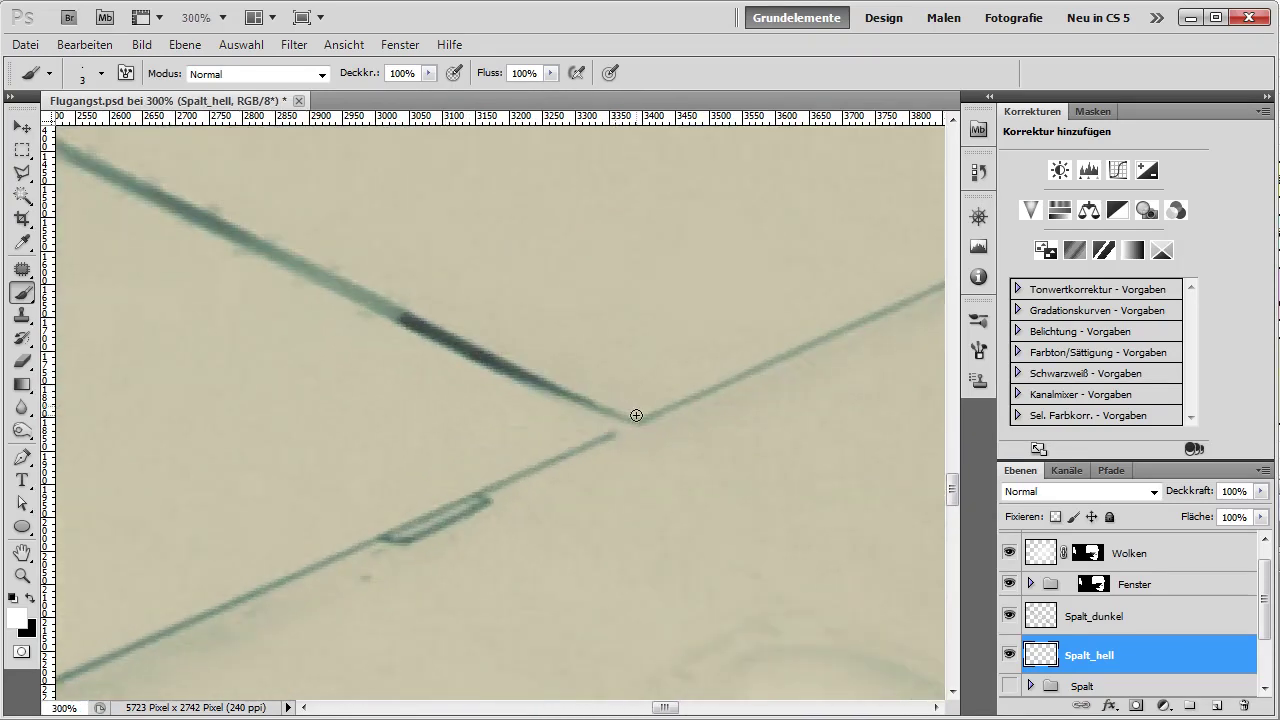
shift+click(104, 157)
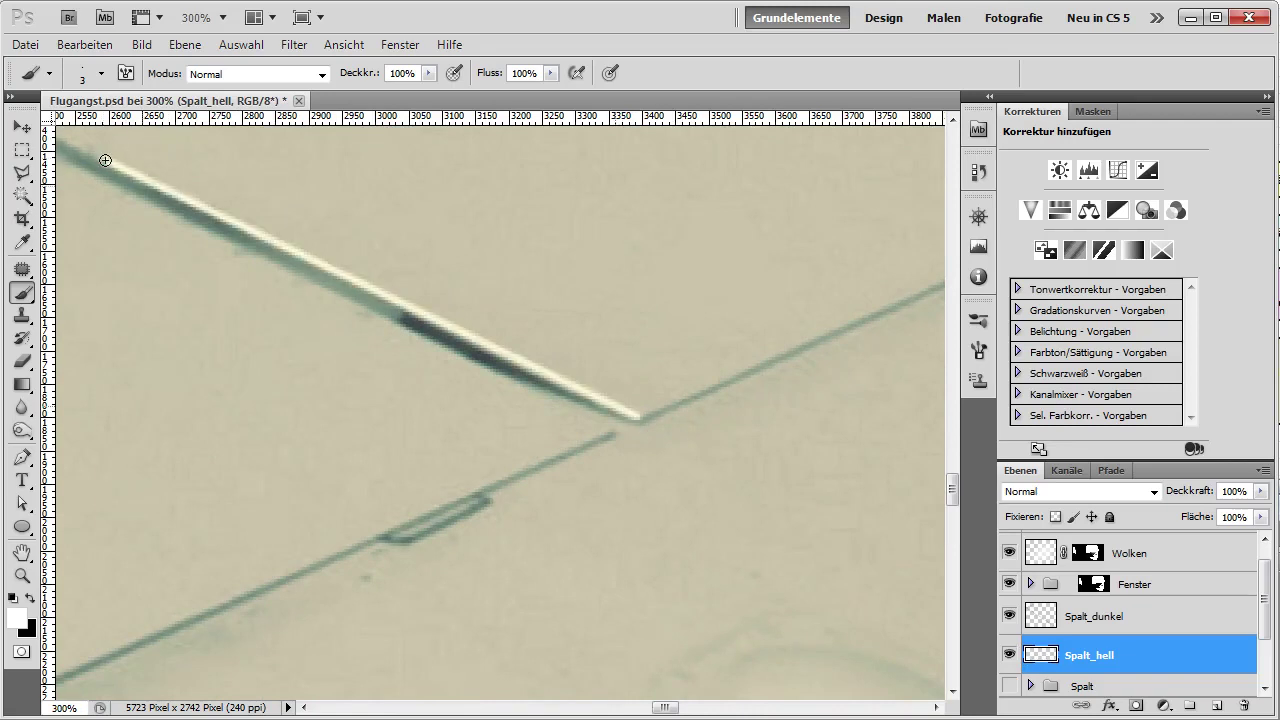
drag(398, 480, 291, 551)
drag(371, 517, 526, 491)
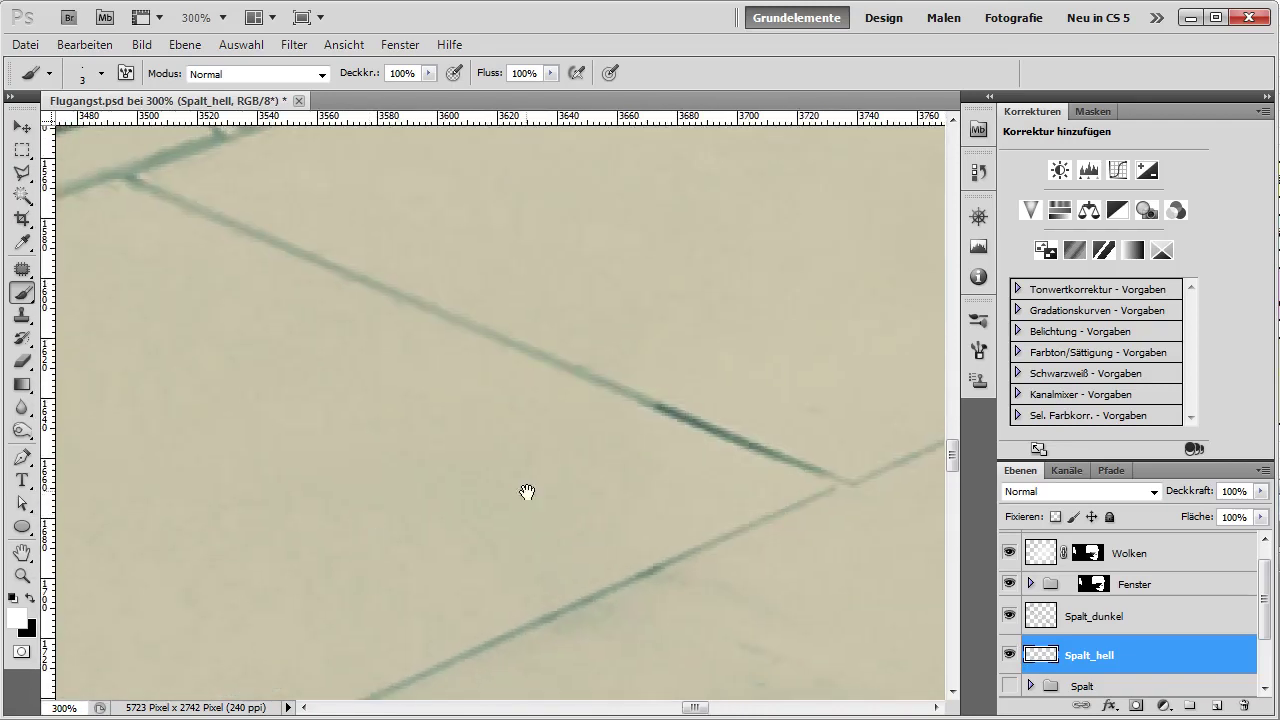
click(850, 479)
shift+click(310, 255)
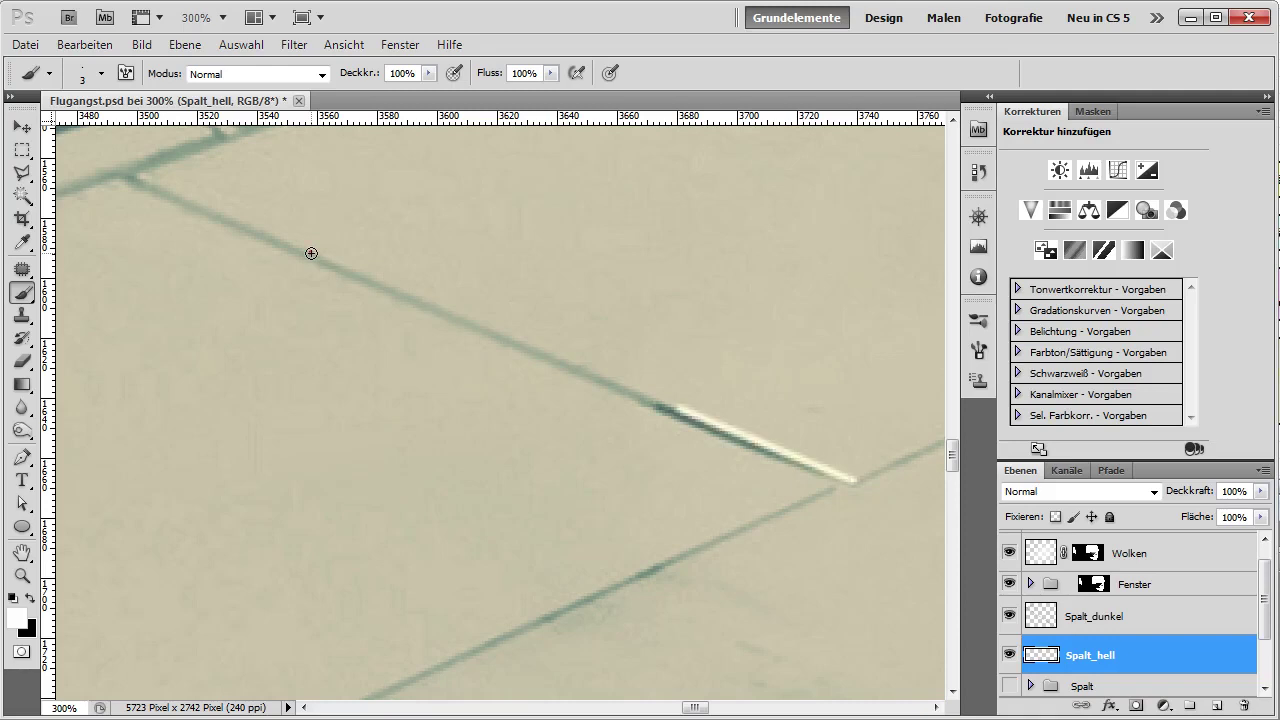
scroll(650, 431, down, 1)
scroll(650, 431, down, 1)
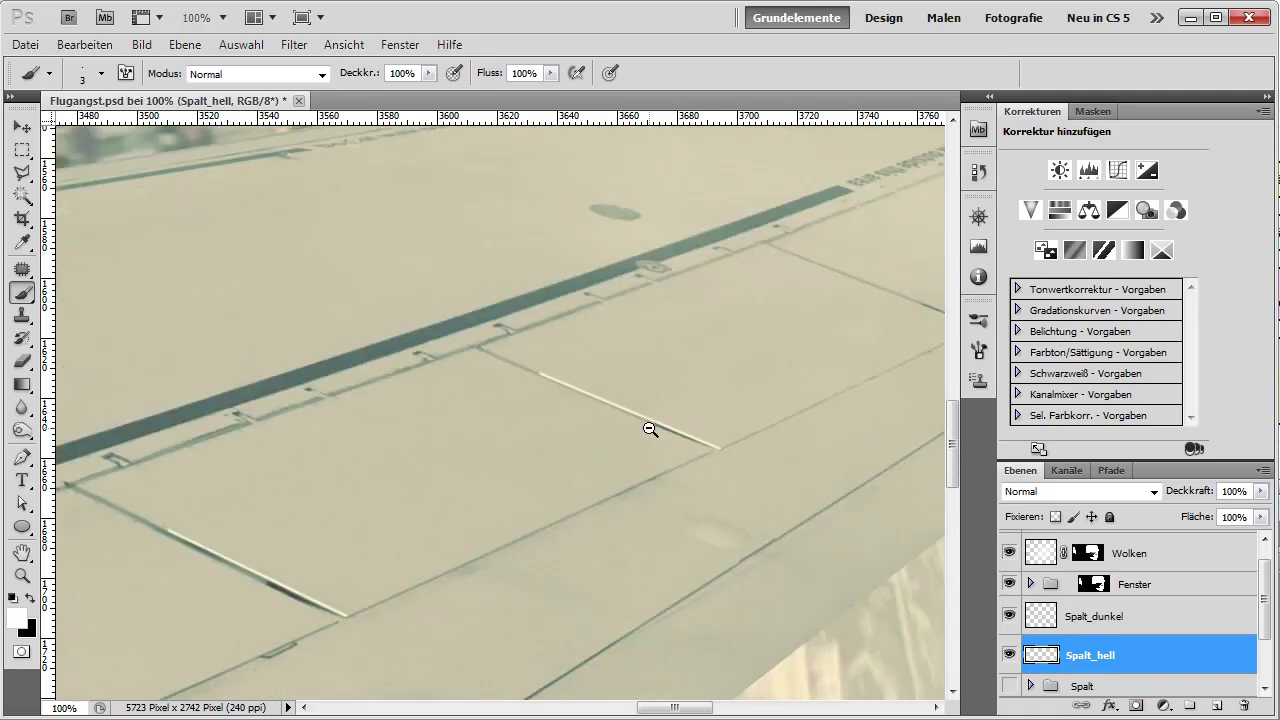
scroll(650, 431, down, 1)
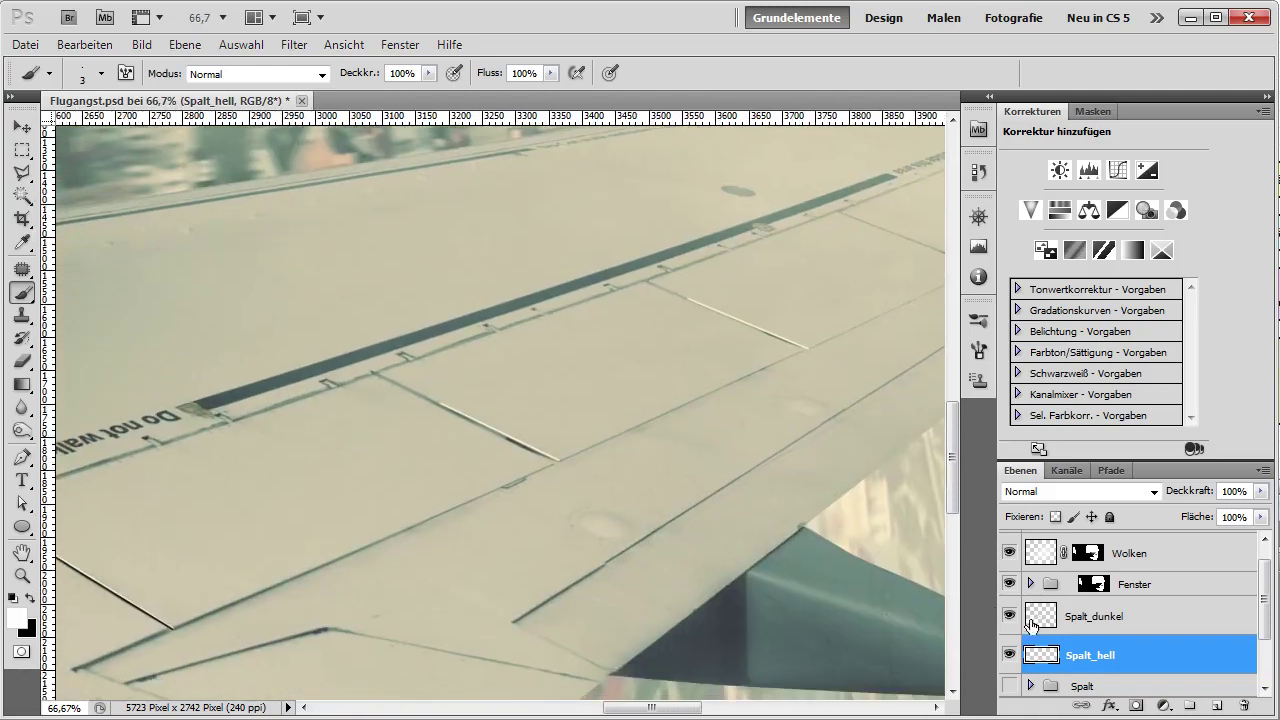
Hide the Spalt_dunkel and Spalt_hell layers and show the Spalt group.
click(1008, 616)
click(1008, 655)
scroll(1008, 655, down, 1)
scroll(1008, 655, down, 1)
click(1009, 637)
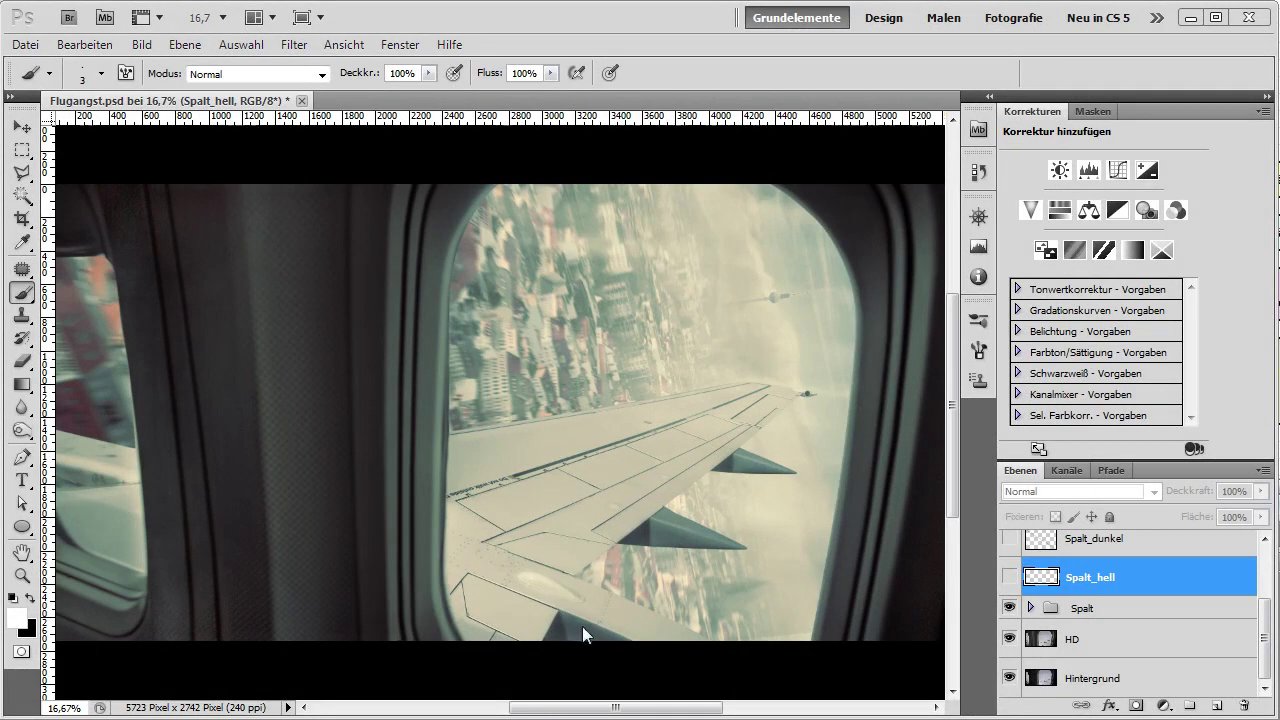
Hide the HD layer and select the Hintergrund background layer.
click(1085, 640)
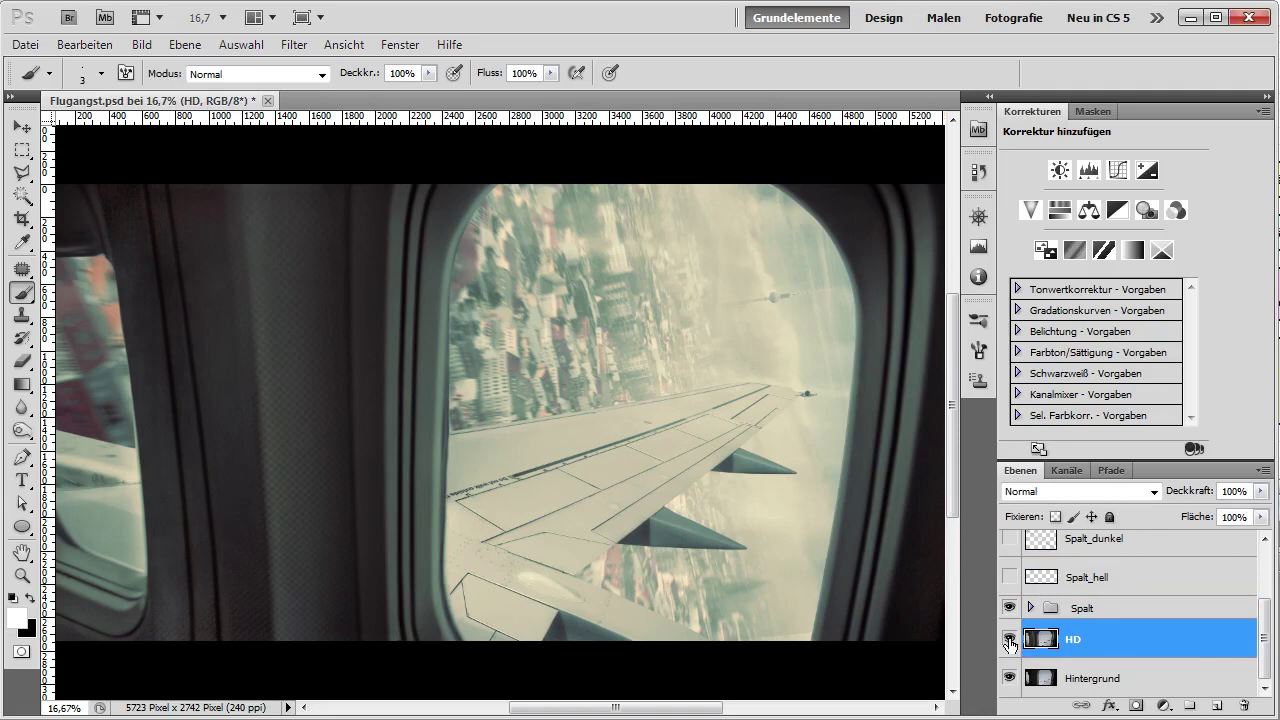
click(1009, 638)
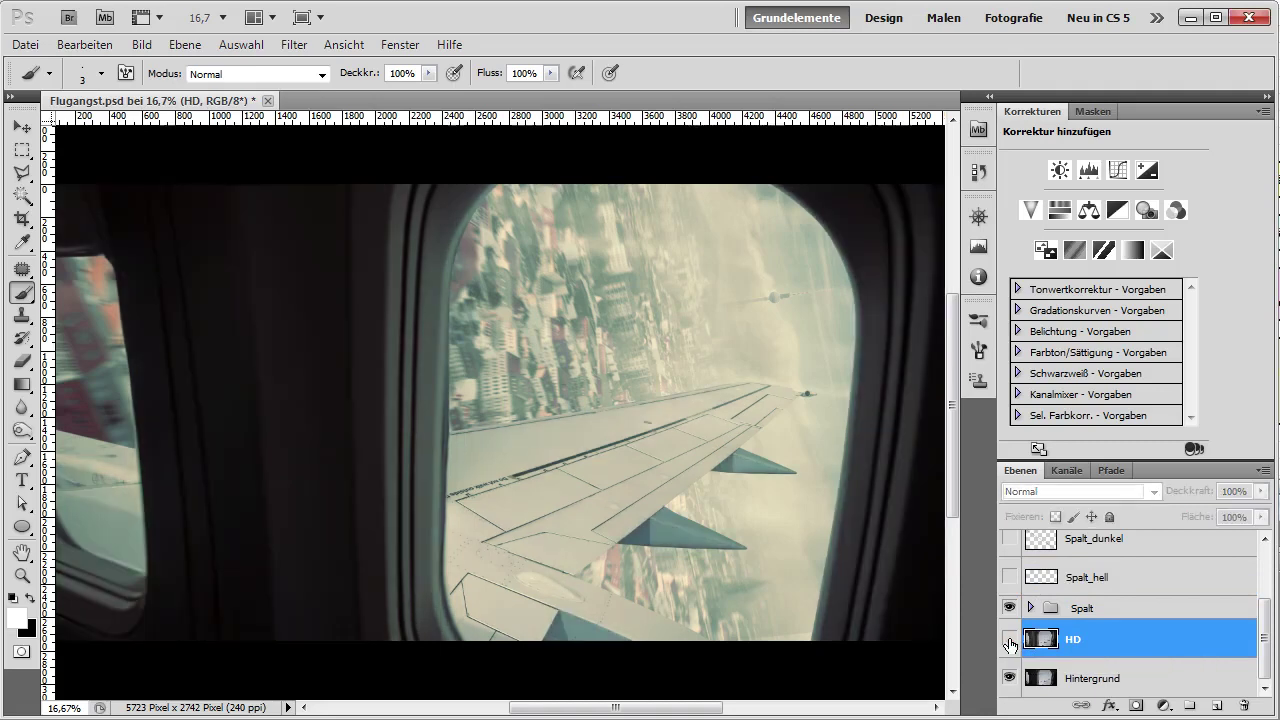
click(1009, 639)
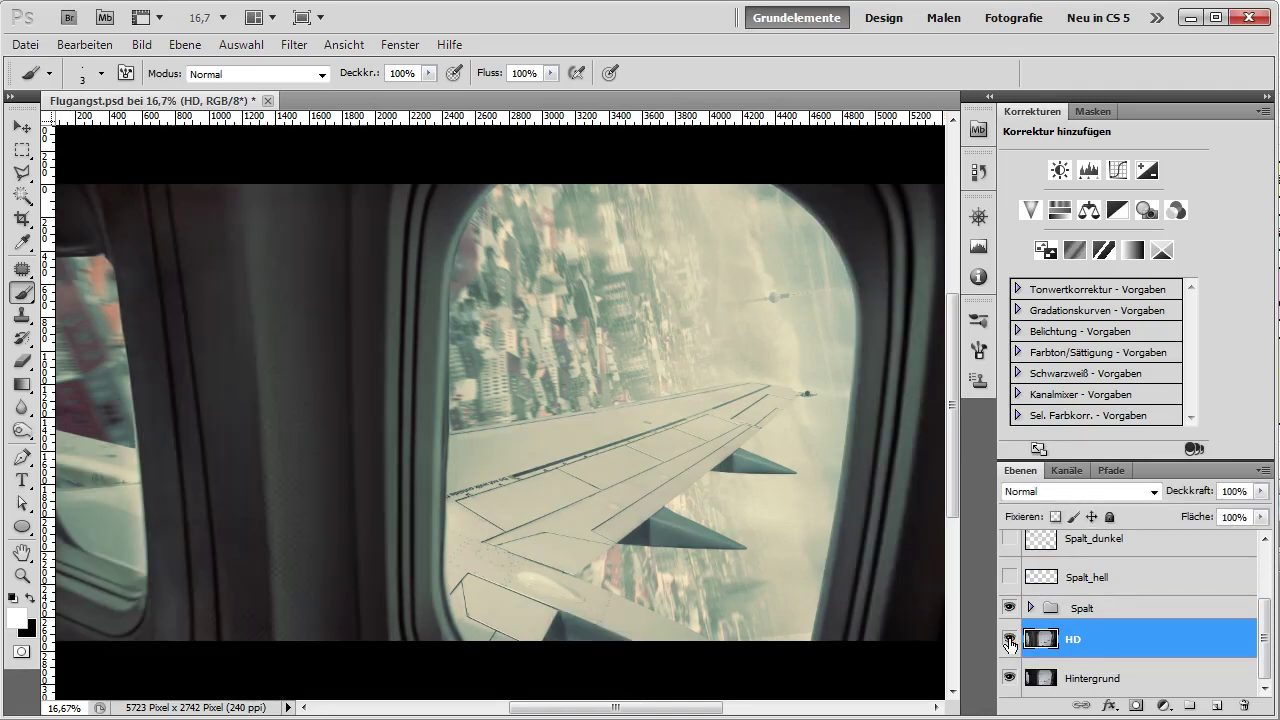
click(1009, 640)
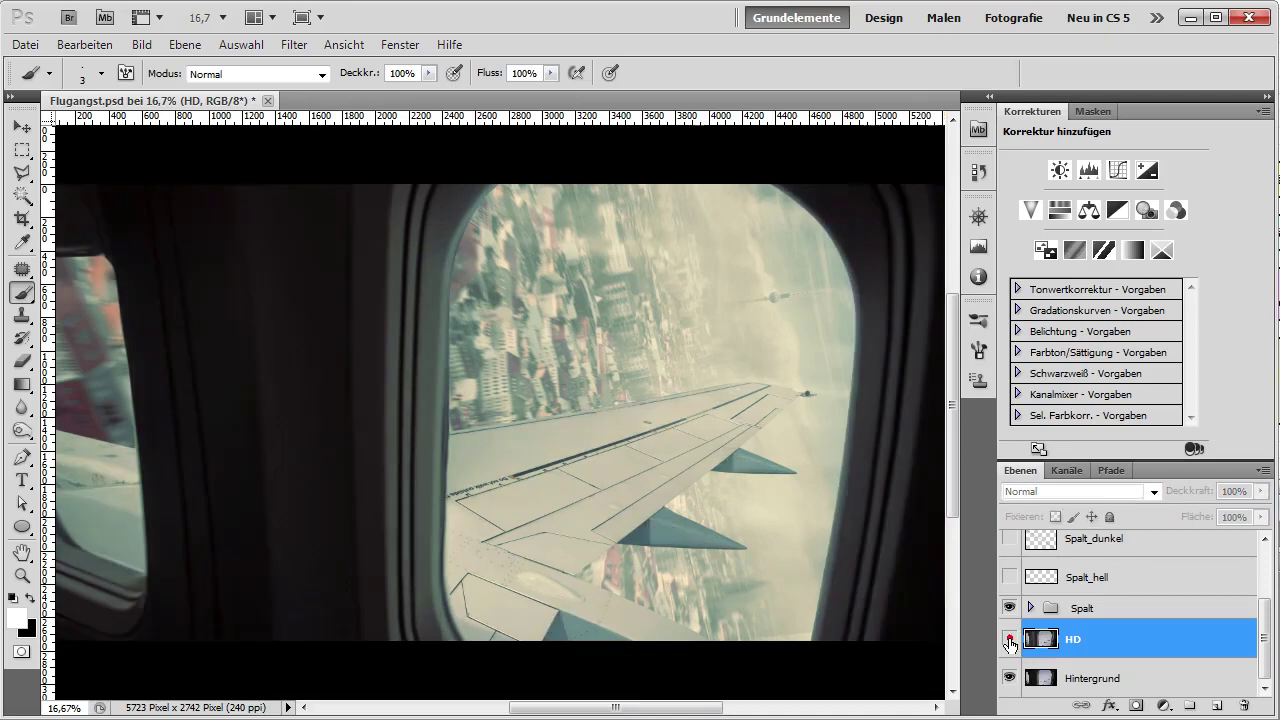
click(1138, 677)
Duplicate the Hintergrund layer and name the copy HD.
drag(1205, 684, 1220, 712)
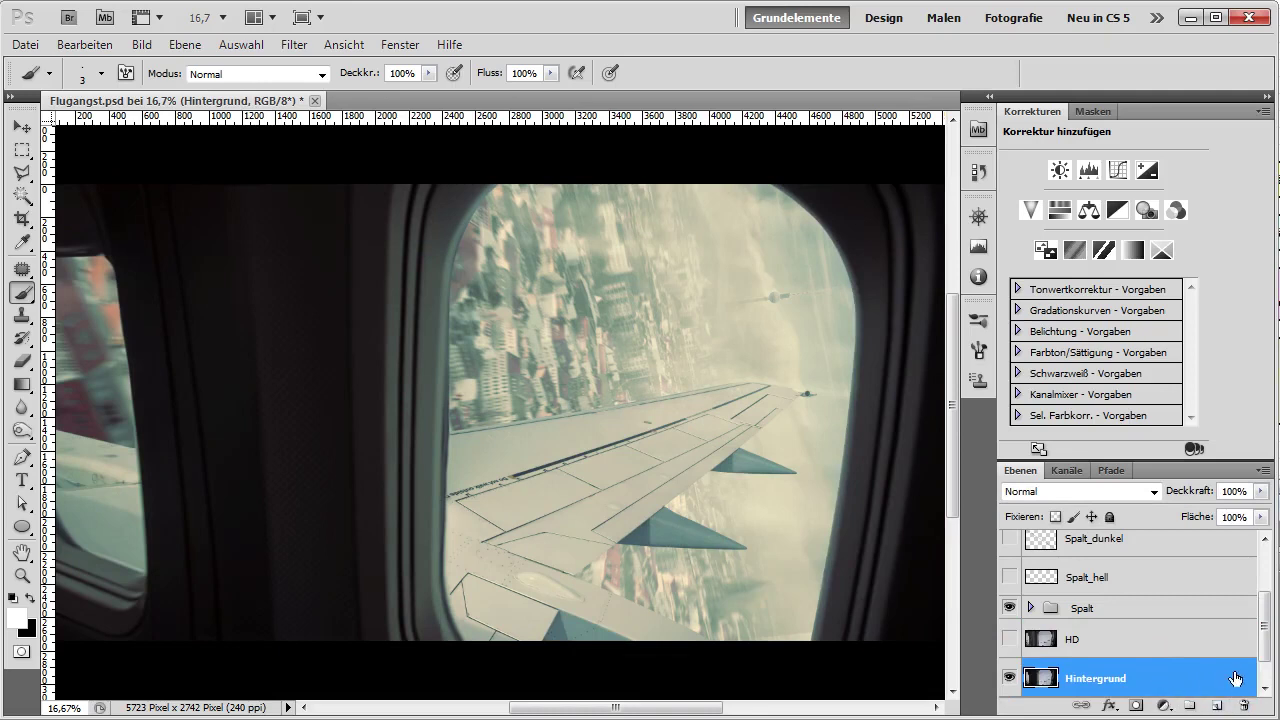
double_click(1115, 642)
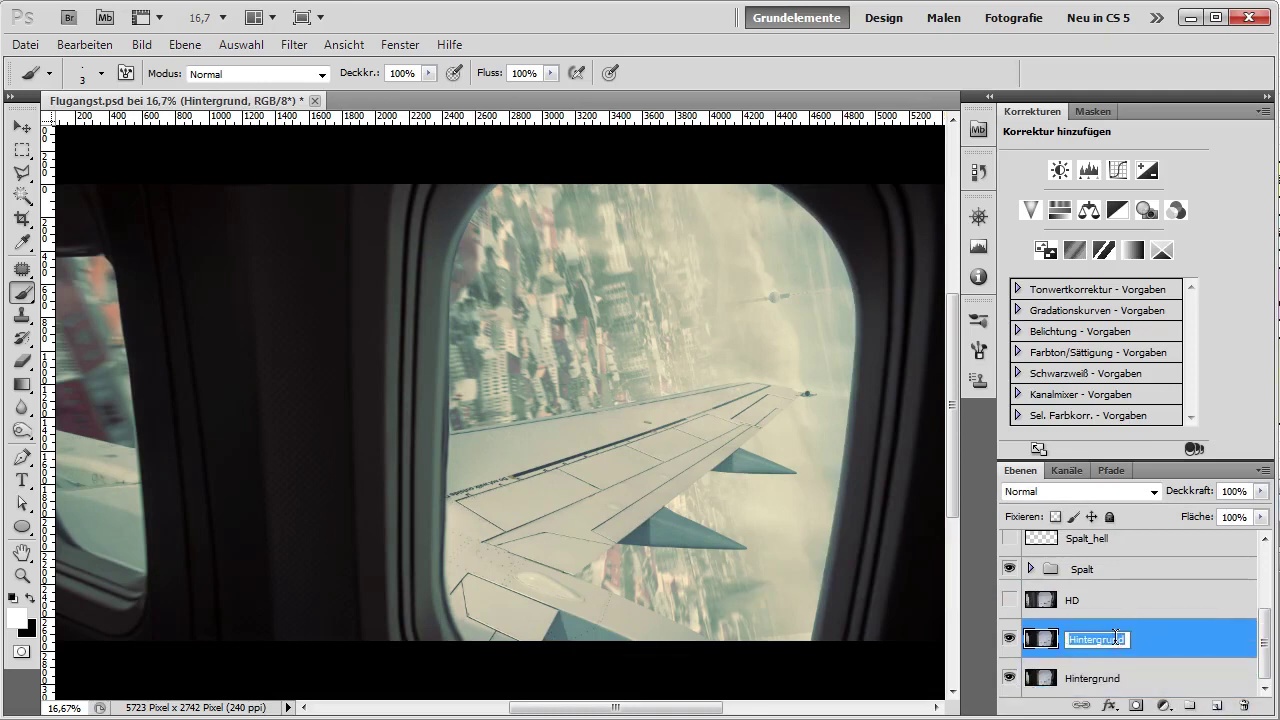
text(HD)
key(Return)
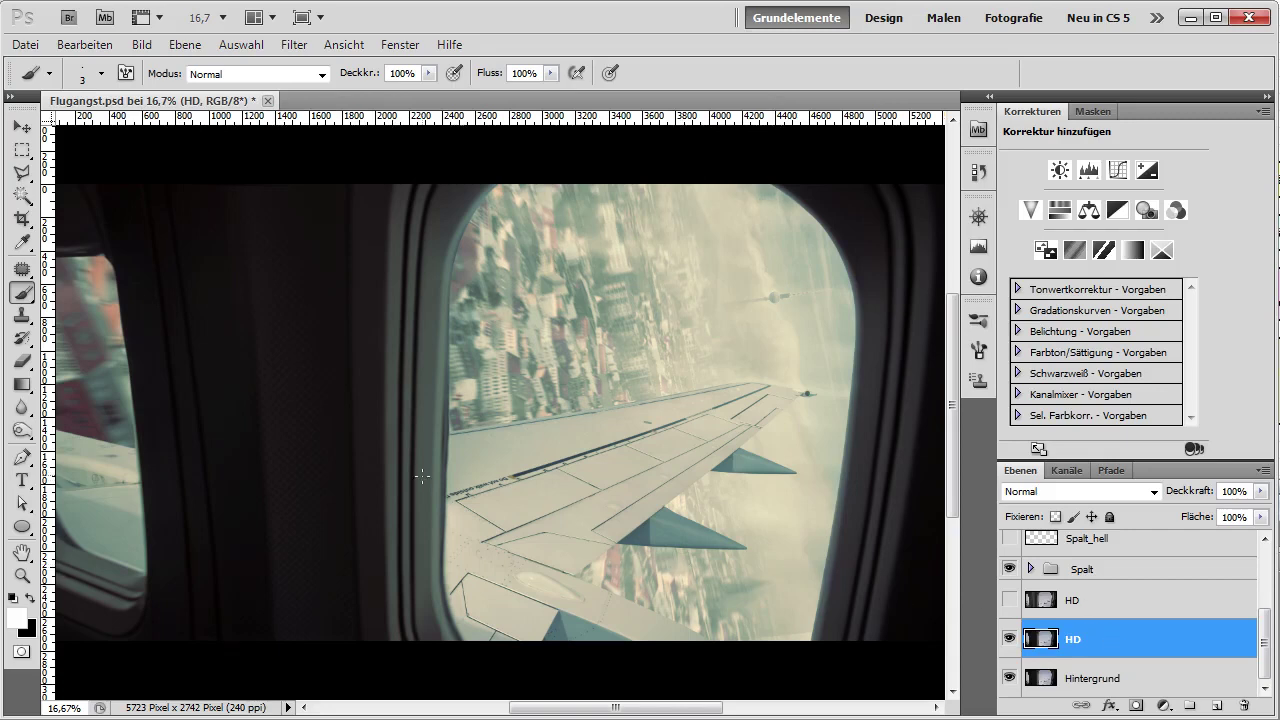
Select the Dodge tool and lighten part of the dark window frame.
key(a)
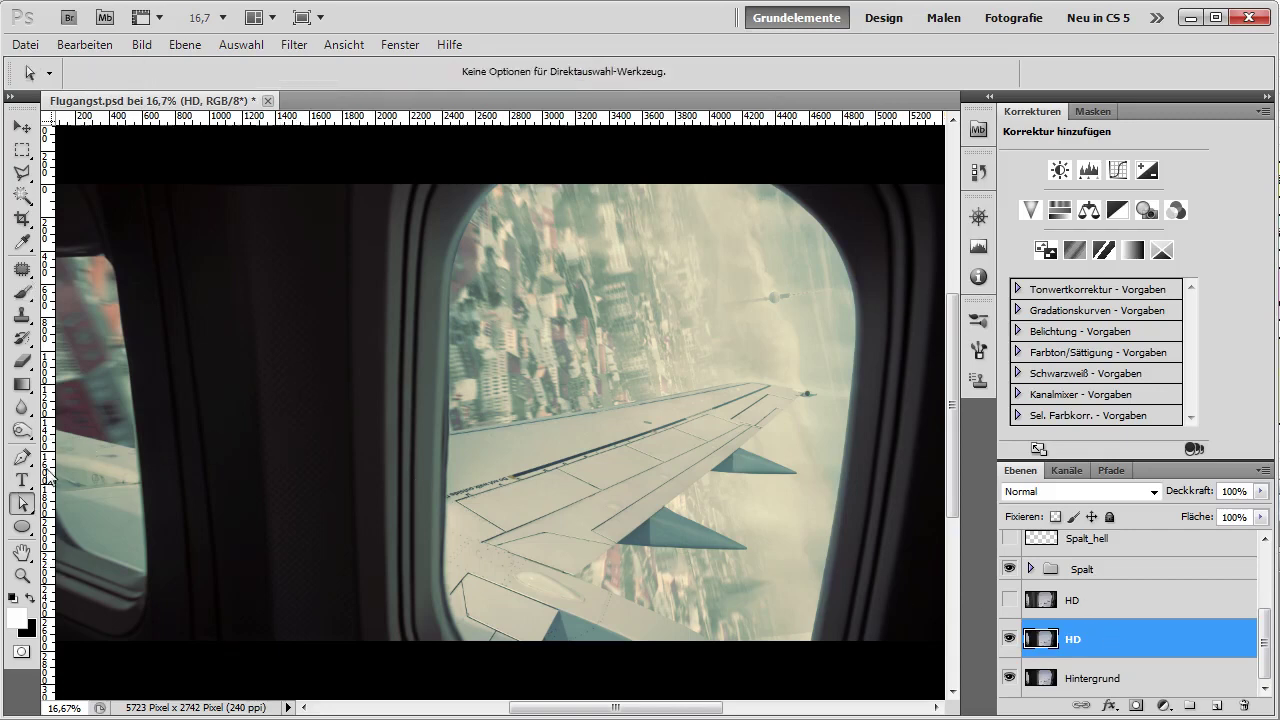
click(26, 433)
right_click(24, 432)
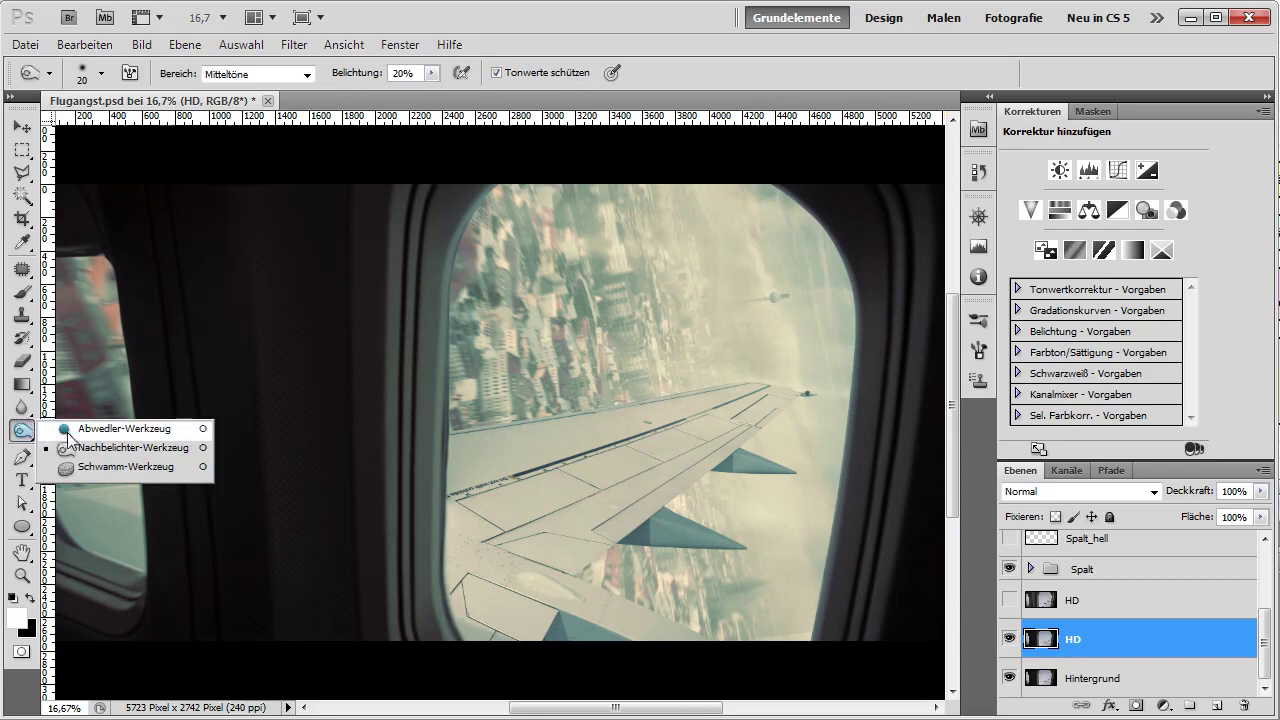
click(93, 431)
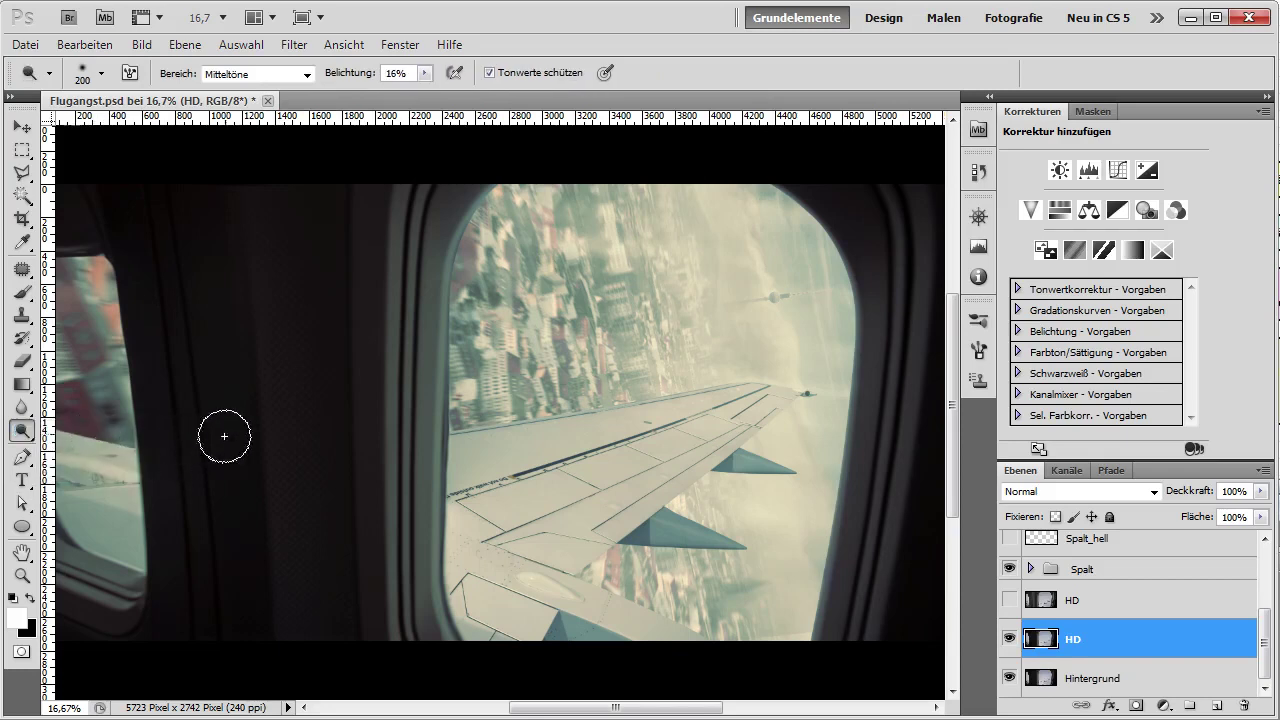
drag(426, 497, 574, 491)
Use a soft round 1000 px dodge brush to lighten the window frame.
right_click(269, 253)
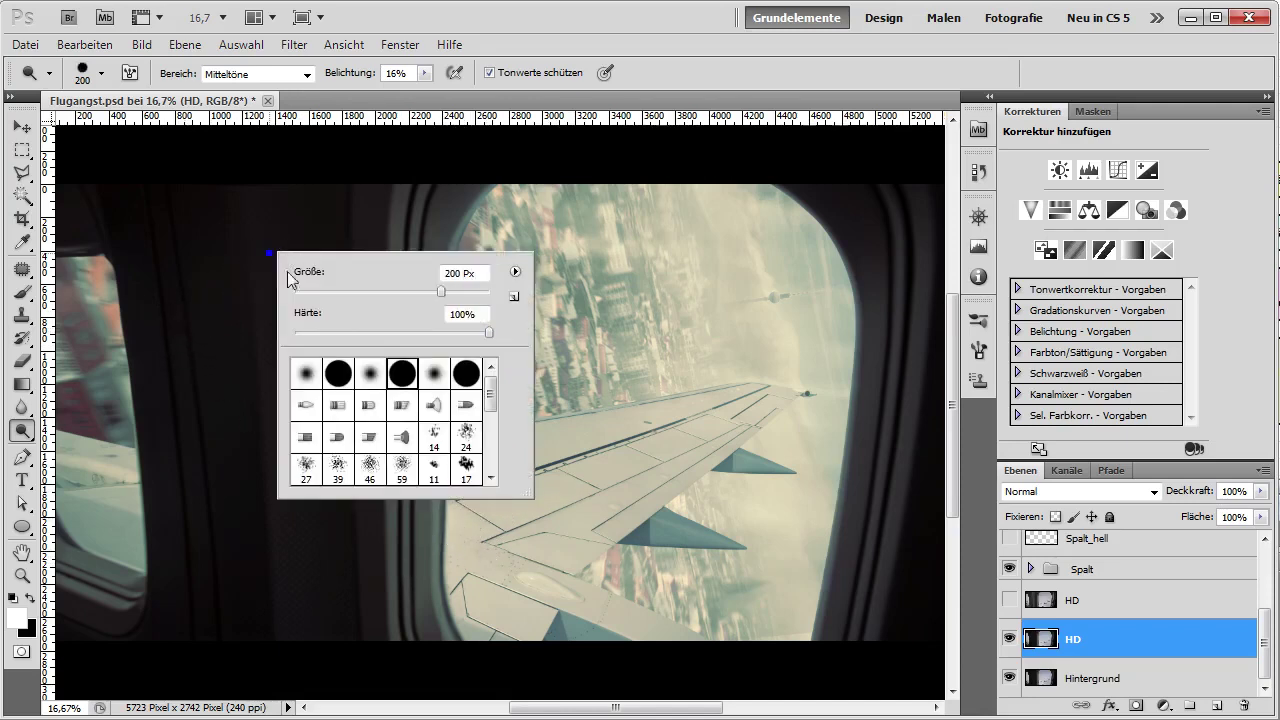
click(371, 373)
click(303, 145)
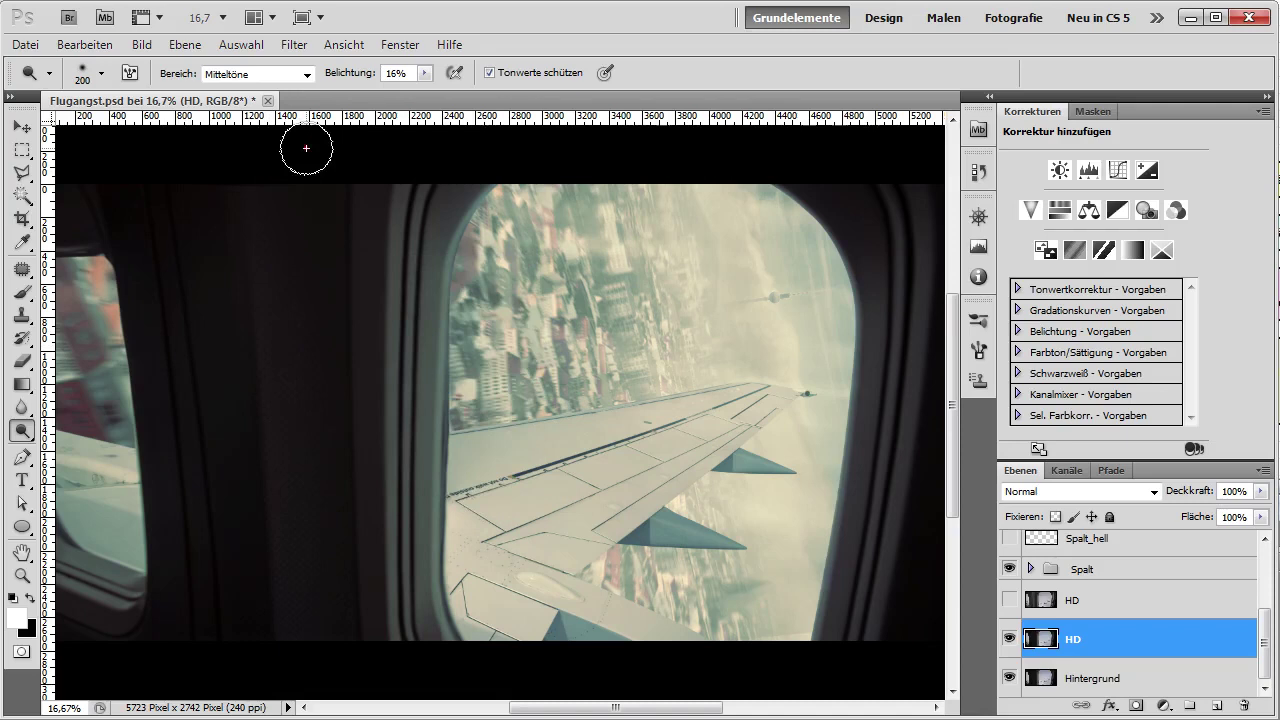
key(bracketright)
key(bracketright)
key(bracketright)
key(bracketright)
key(bracketright)
key(bracketright)
key(bracketright)
key(bracketright)
key(bracketright)
mouse_move(253, 246)
mouse_down()
mouse_move(251, 323)
mouse_move(294, 528)
mouse_move(284, 571)
mouse_up()
Limit dodging to Tiefen and lighten the frame left of the window.
click(307, 74)
click(282, 89)
drag(251, 249, 254, 329)
mouse_move(277, 423)
mouse_down()
mouse_move(309, 609)
mouse_move(303, 664)
mouse_up()
mouse_move(270, 189)
mouse_down()
mouse_move(271, 571)
mouse_move(300, 671)
mouse_up()
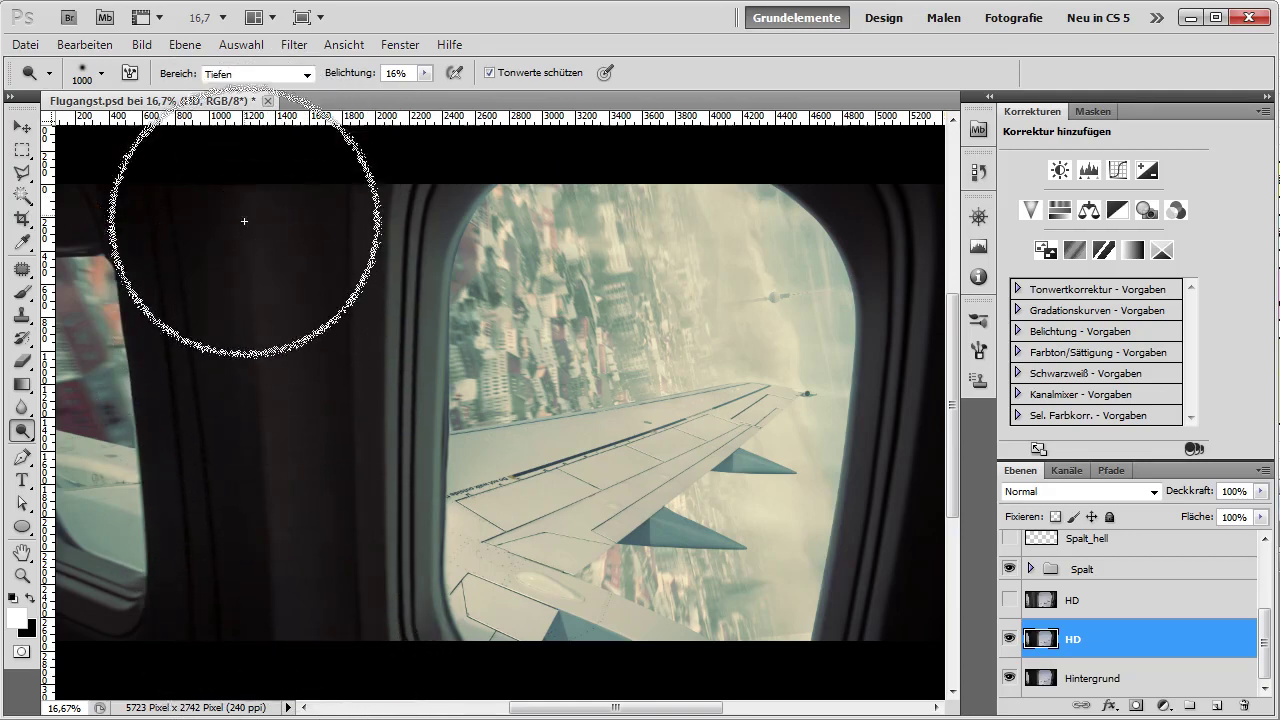
drag(244, 159, 249, 191)
drag(300, 664, 293, 634)
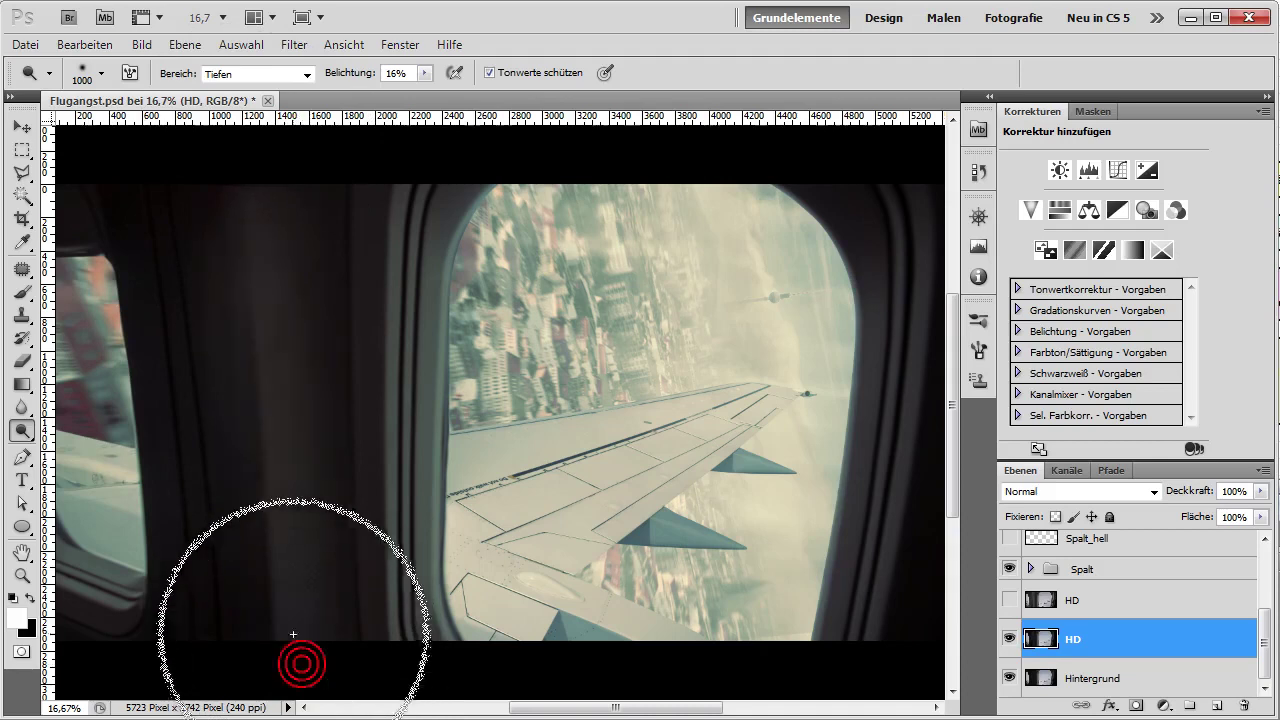
mouse_move(259, 466)
mouse_down()
mouse_move(471, 389)
mouse_move(314, 466)
mouse_move(129, 497)
mouse_move(438, 510)
mouse_move(314, 486)
mouse_up()
Lighten the frame right of and between the windows, then zoom onto the wing tip.
drag(654, 209, 664, 252)
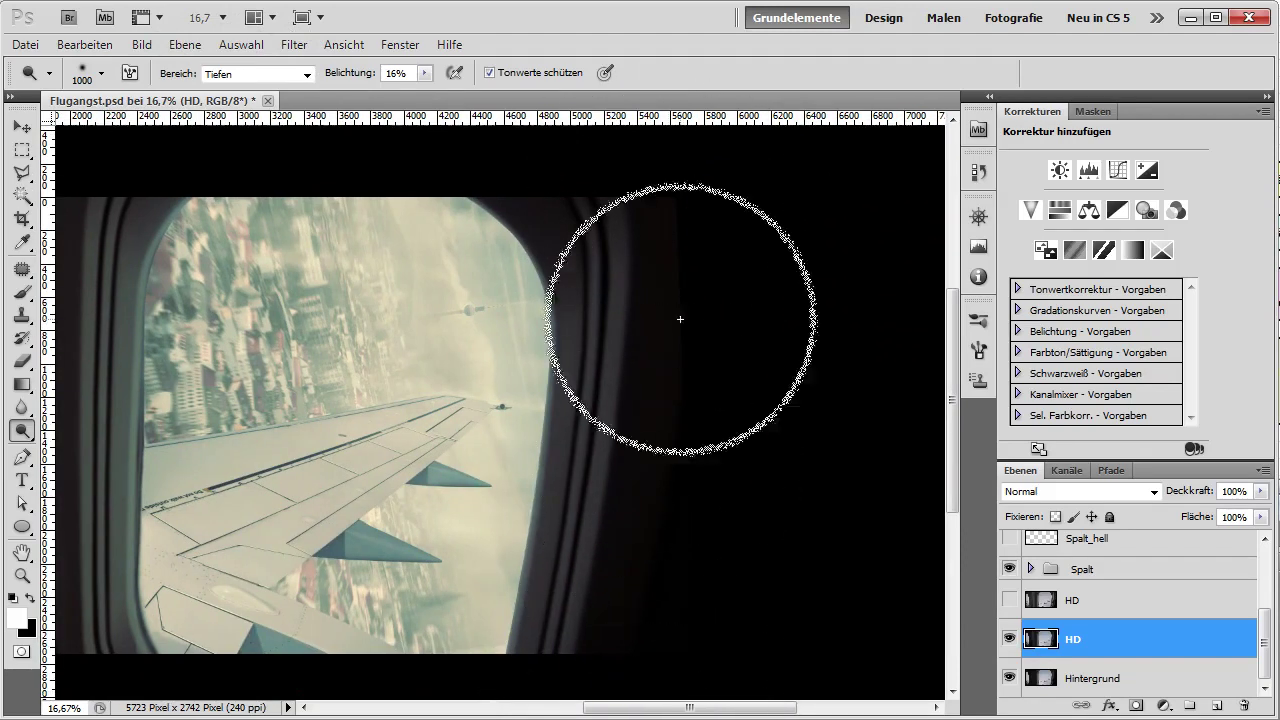
click(602, 660)
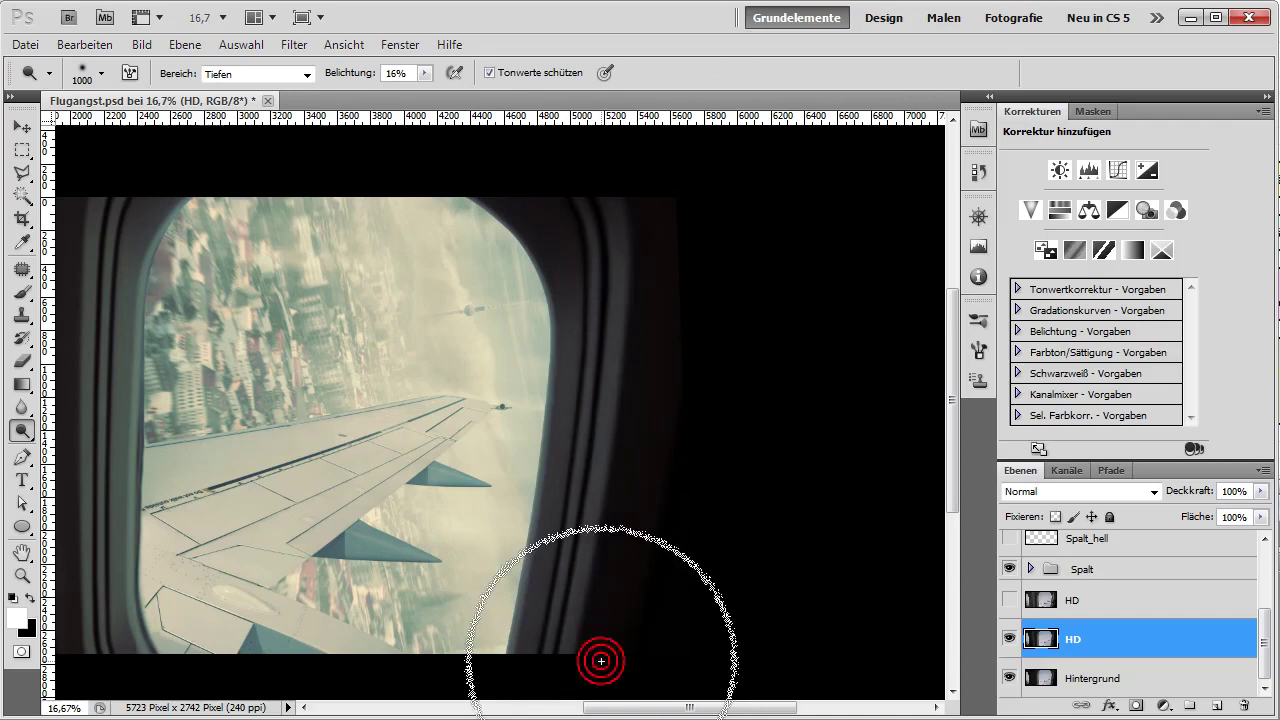
click(586, 648)
mouse_move(414, 609)
mouse_down()
mouse_move(426, 378)
mouse_move(555, 524)
mouse_up()
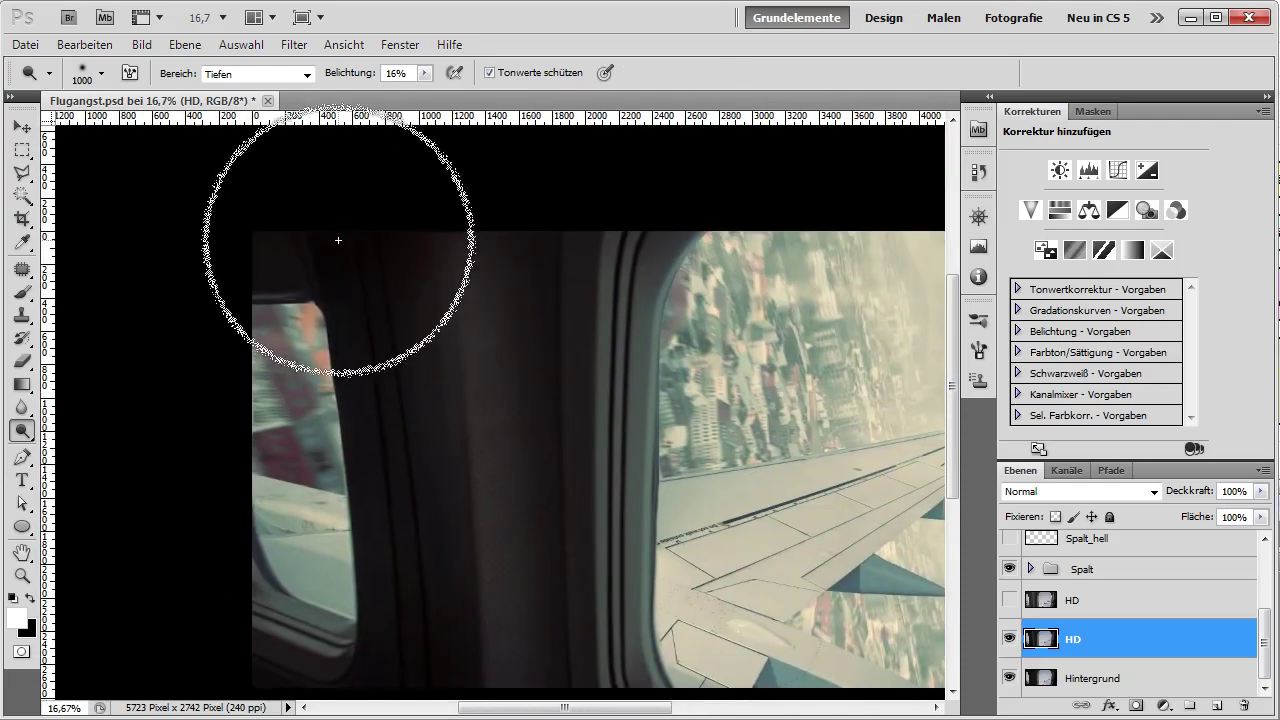
drag(337, 240, 357, 261)
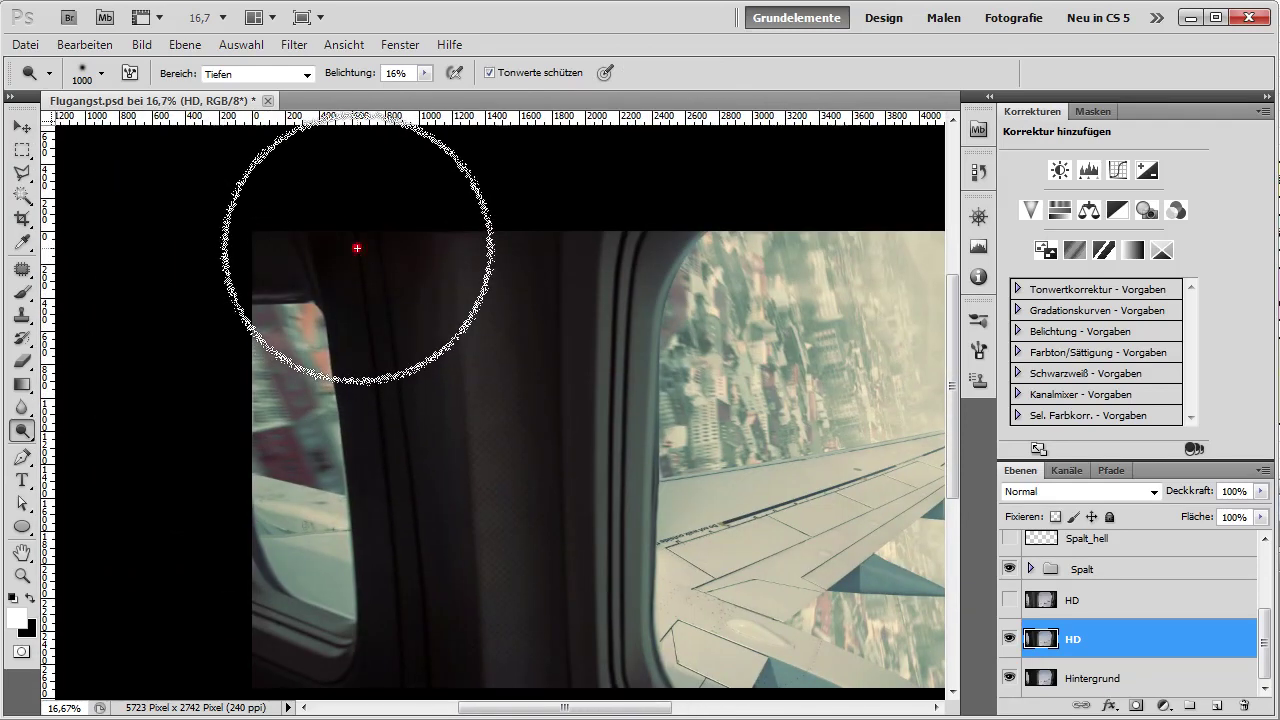
click(391, 675)
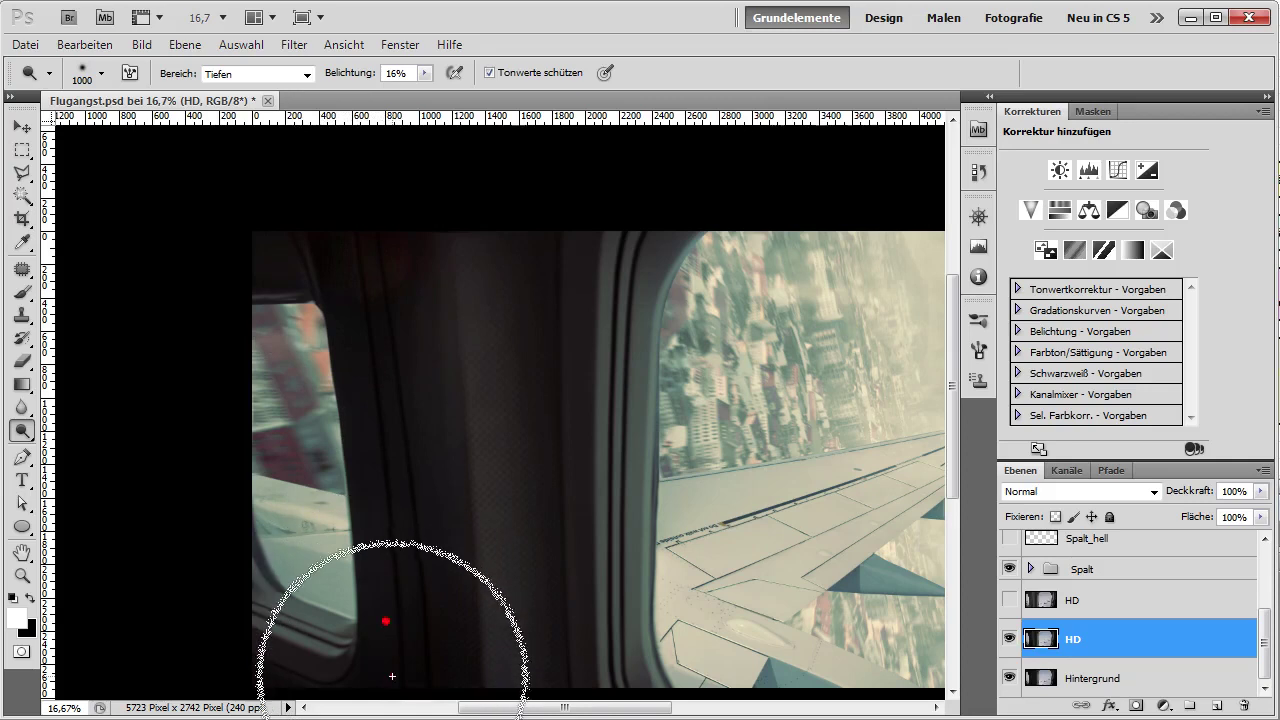
drag(700, 592, 549, 522)
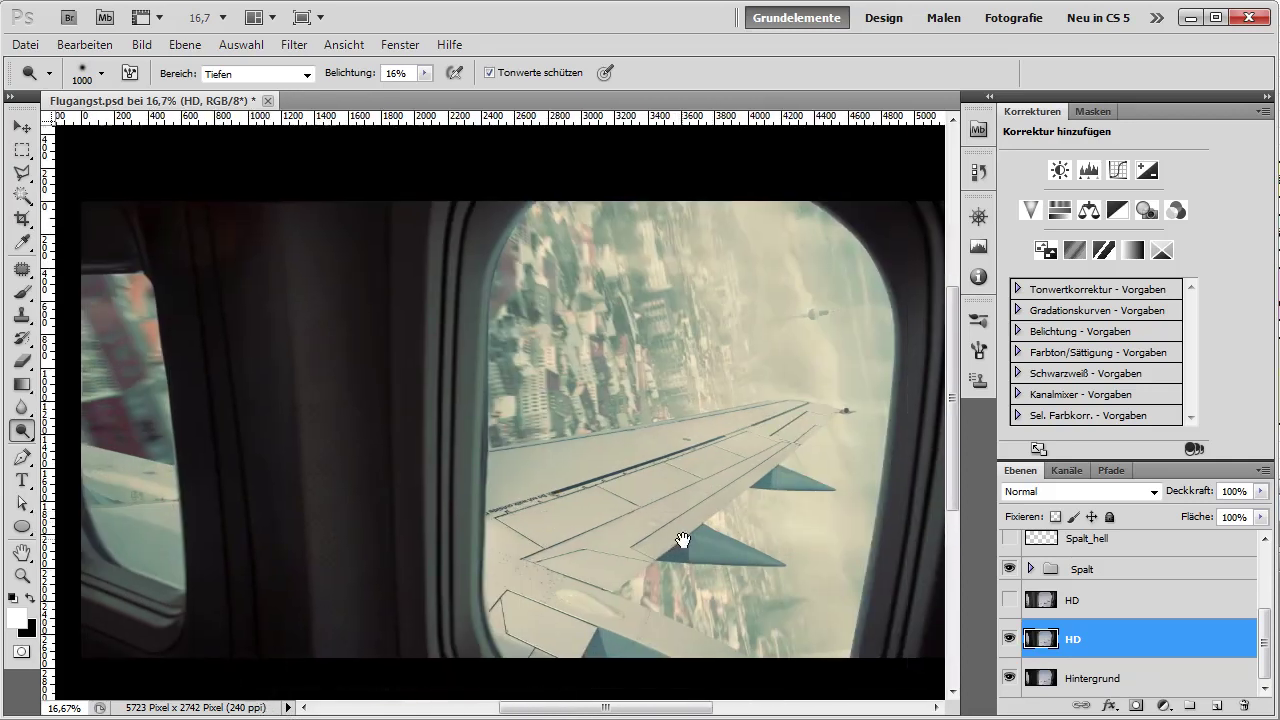
drag(694, 538, 600, 467)
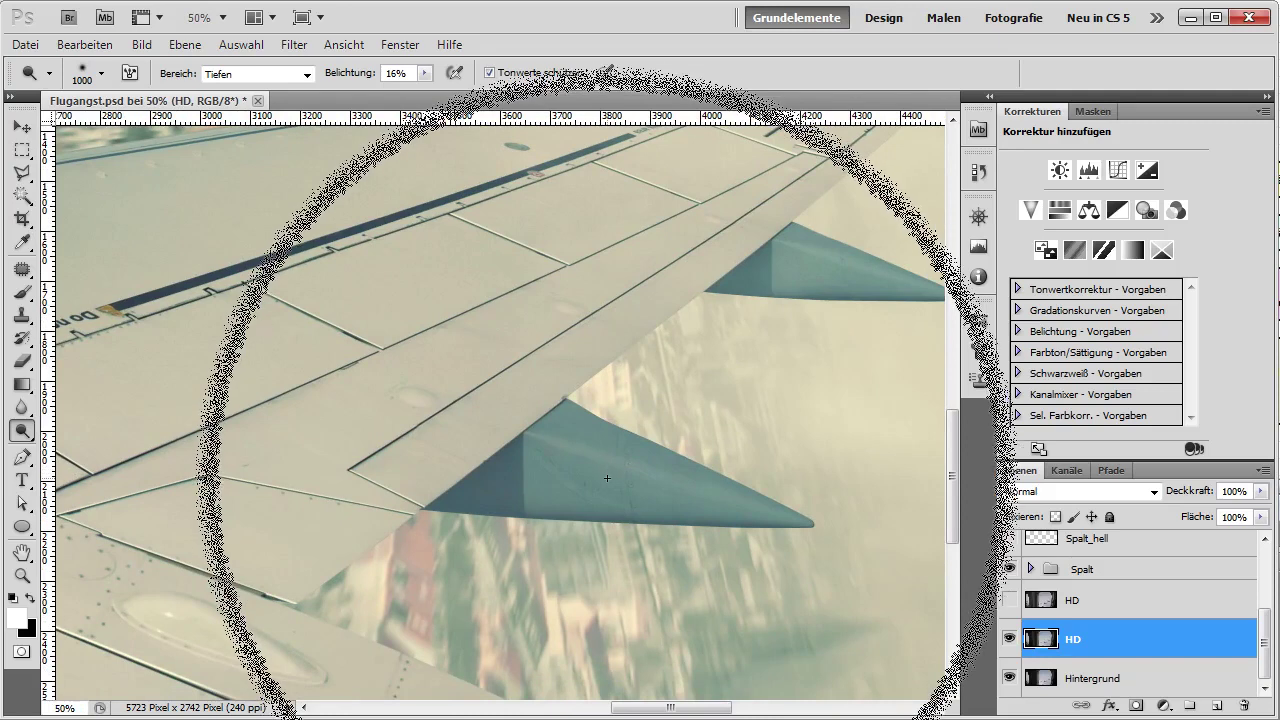
Shrink the dodge brush to 10 px and center the view on the two fins.
key(bracketleft)
key(bracketleft)
key(bracketleft)
key(bracketleft)
key(bracketleft)
key(bracketleft)
key(bracketleft)
key(bracketleft)
key(bracketleft)
key(bracketleft)
key(bracketleft)
key(bracketleft)
key(bracketleft)
key(bracketleft)
key(bracketleft)
key(bracketleft)
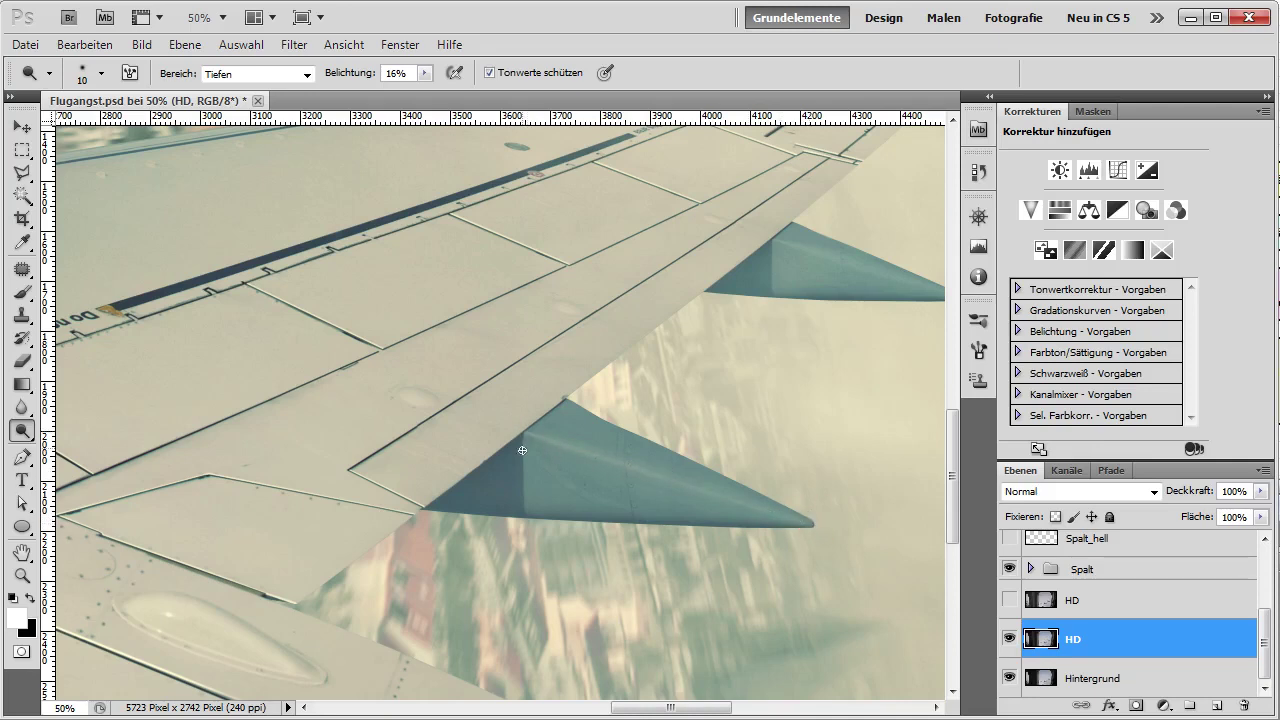
mouse_move(786, 272)
mouse_down()
mouse_move(714, 266)
mouse_move(629, 287)
mouse_up()
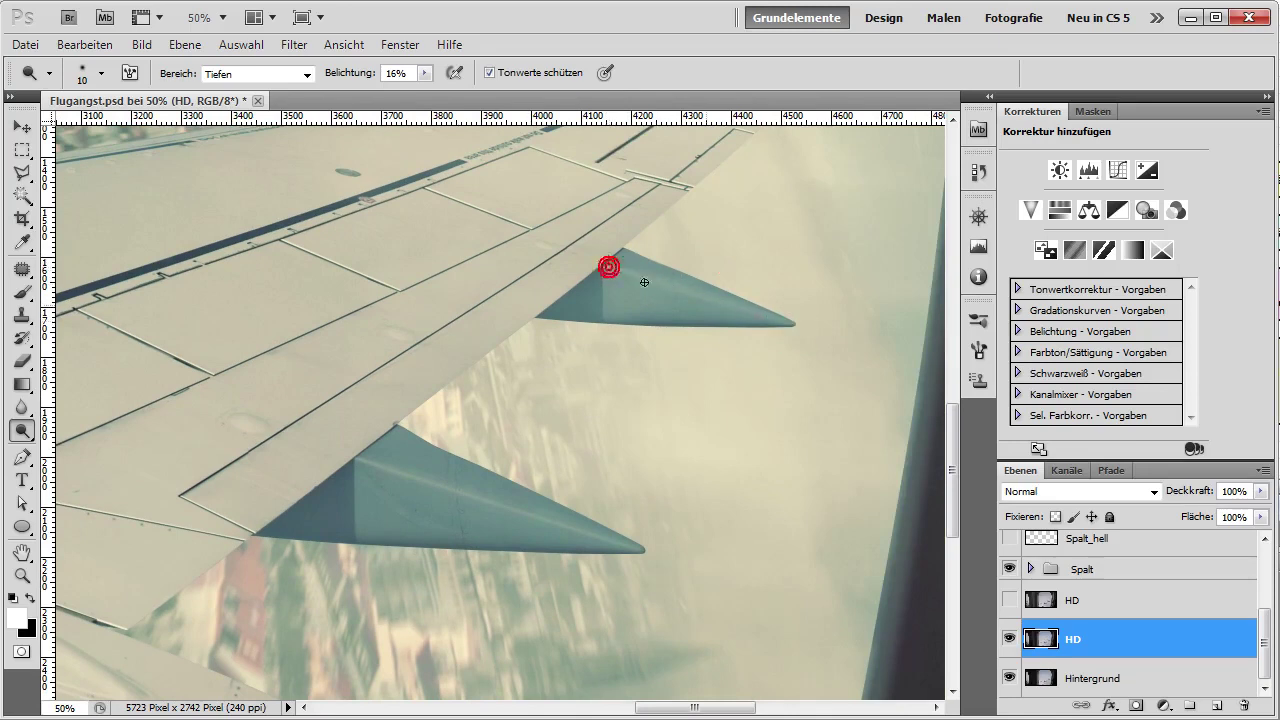
drag(492, 363, 551, 312)
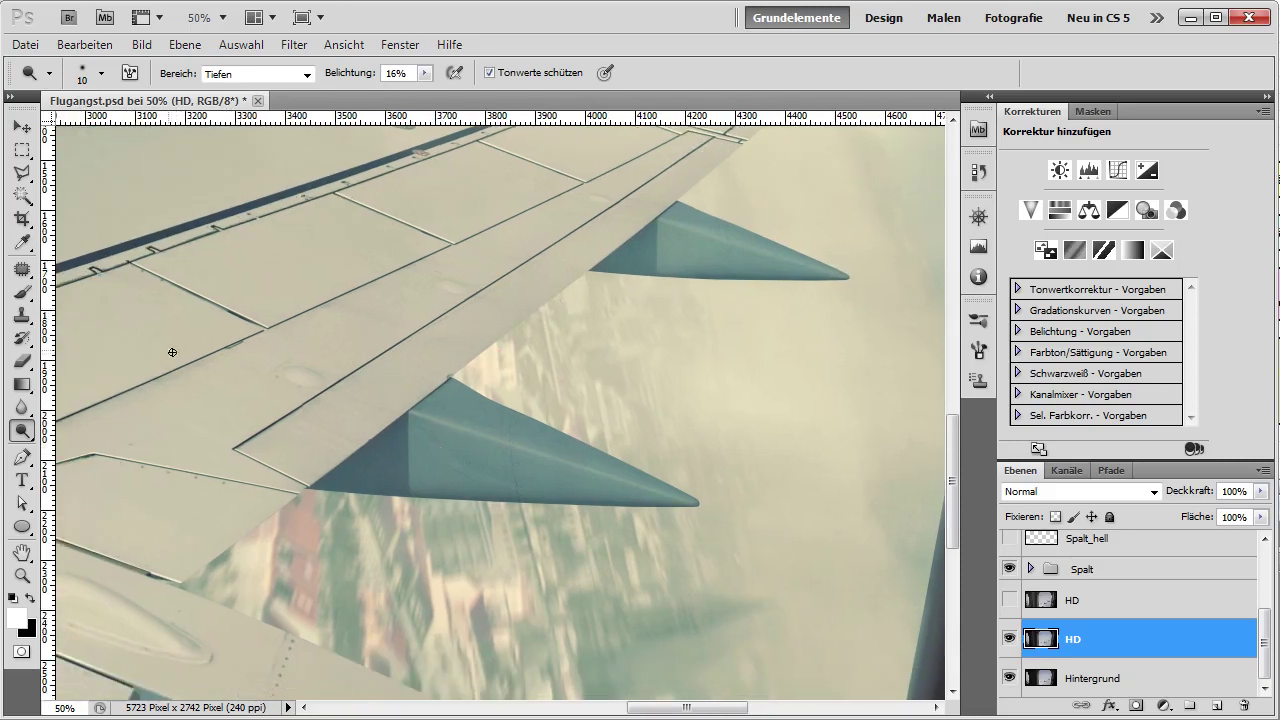
right_click(22, 433)
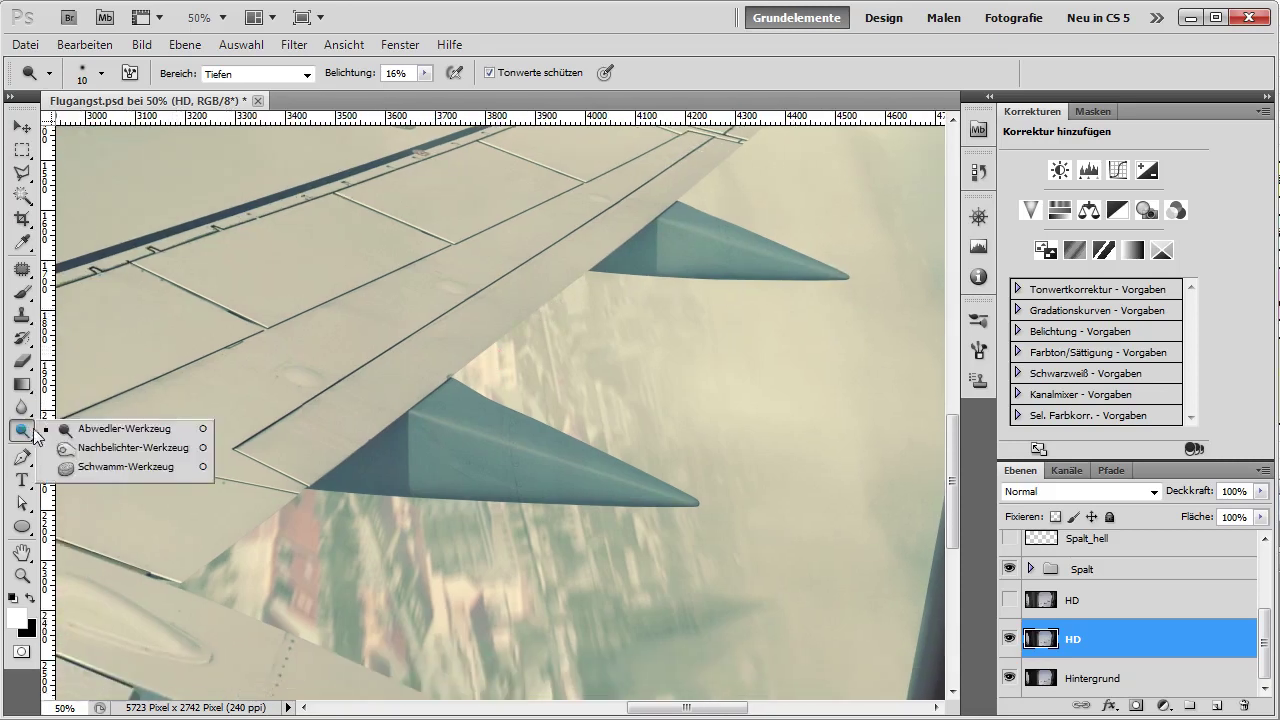
Try Burn tool strokes on the lower fin's bottom edge, then undo them.
click(95, 452)
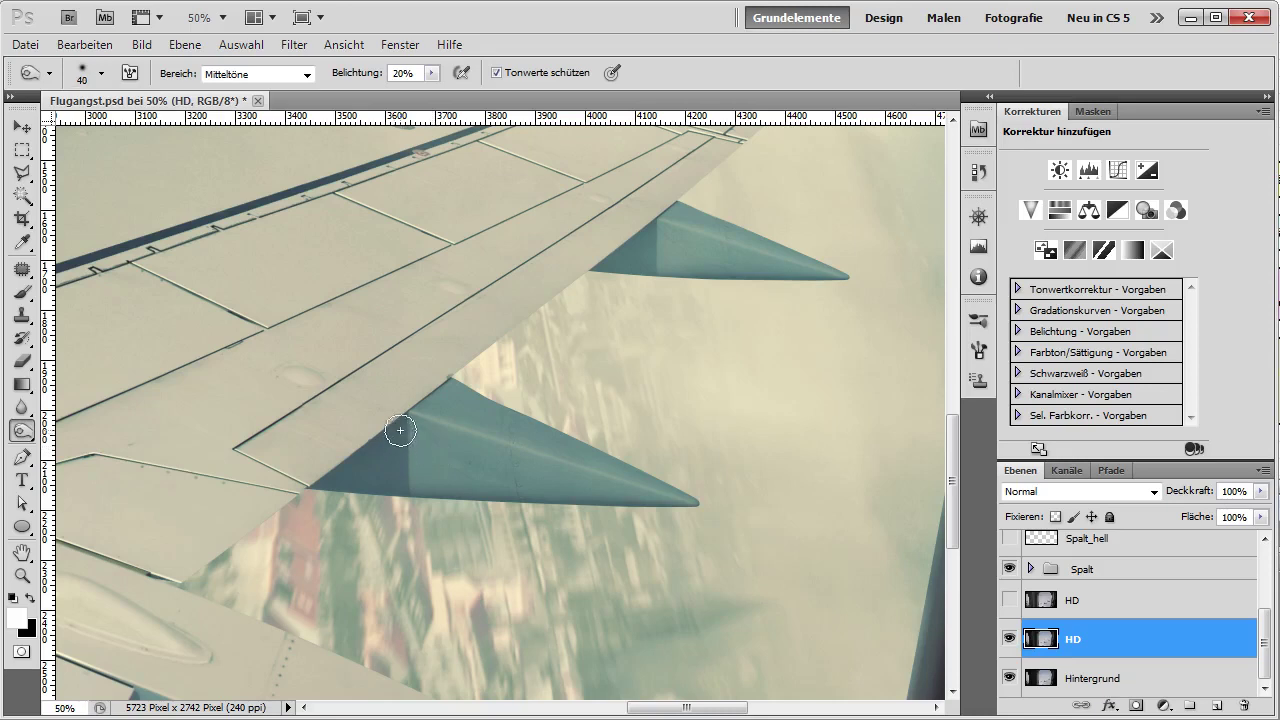
mouse_move(408, 434)
mouse_down()
mouse_move(373, 458)
mouse_move(417, 451)
mouse_move(410, 434)
mouse_up()
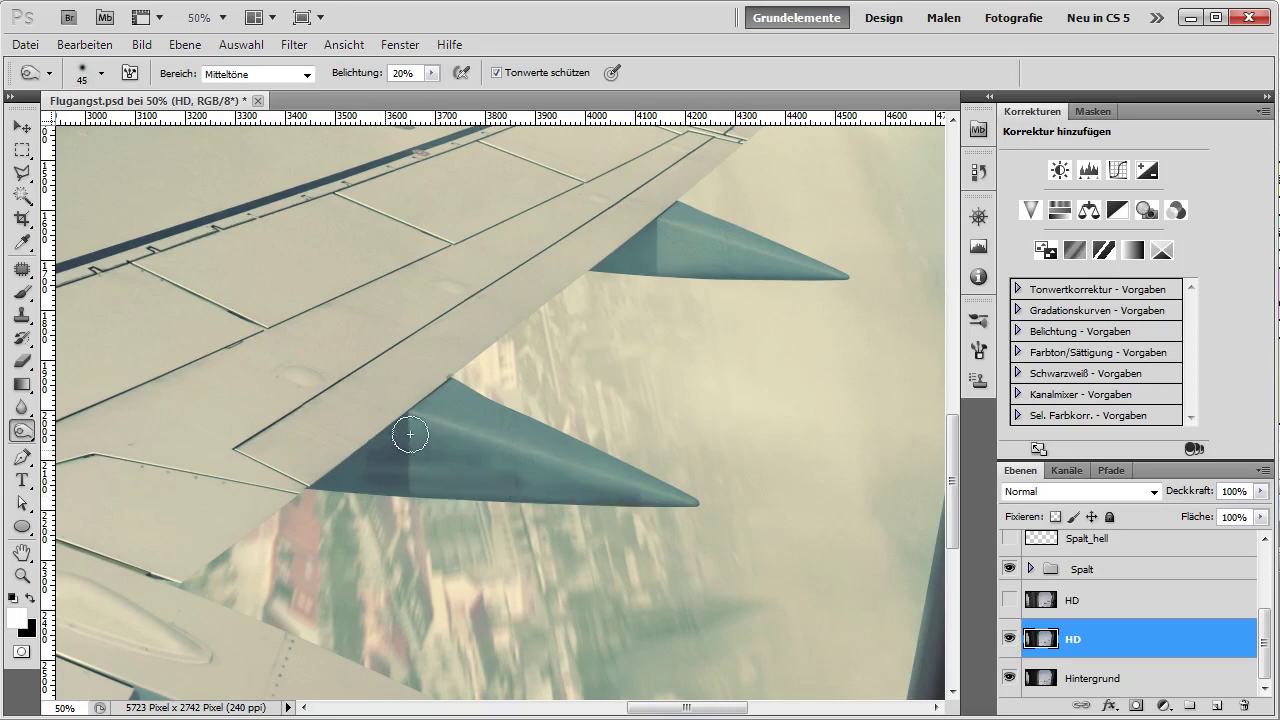
mouse_move(335, 477)
mouse_down()
mouse_move(660, 495)
mouse_move(496, 466)
mouse_up()
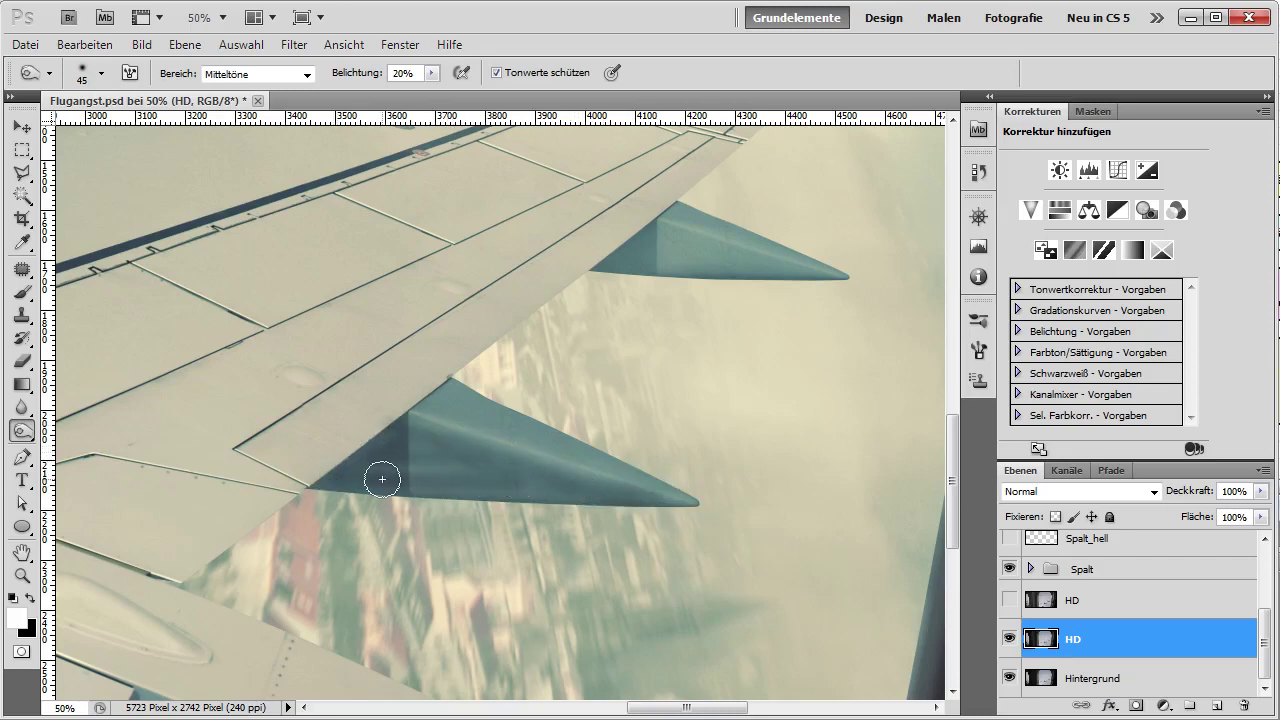
key(ctrl+z)
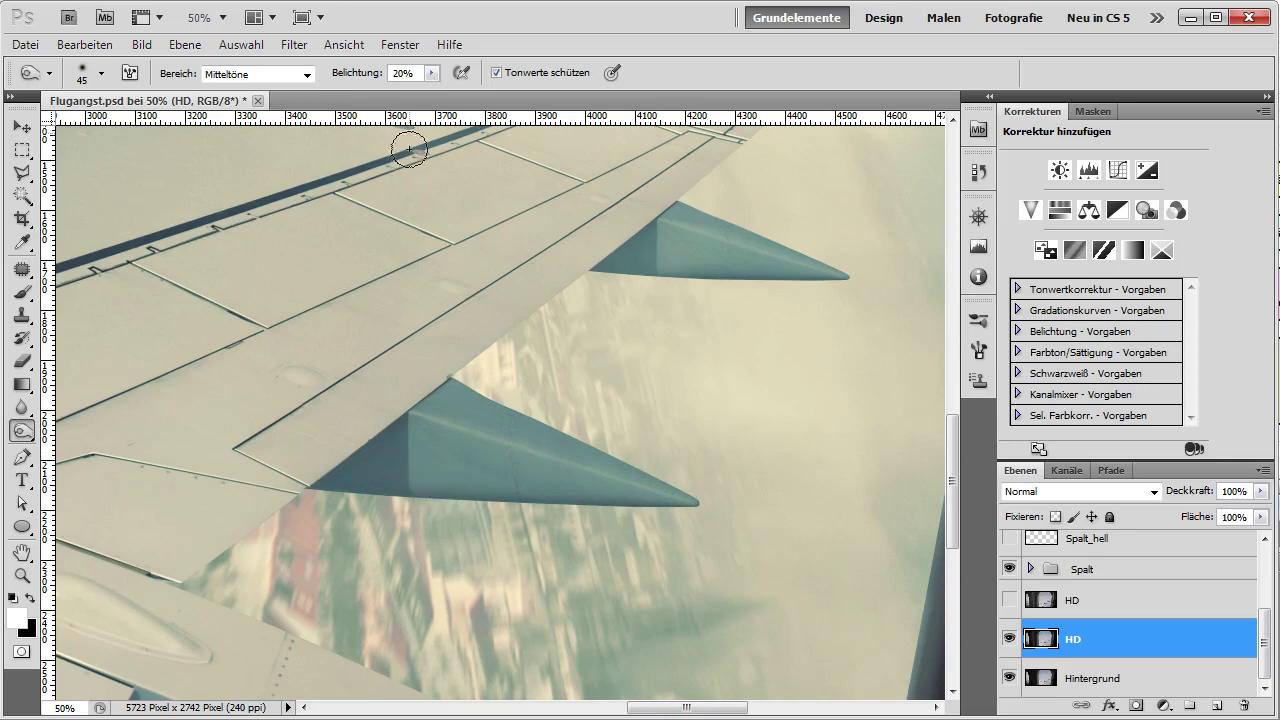
Set burn exposure to 10% with an 80 px brush and darken the lower fin.
double_click(414, 70)
text(1)
click(360, 471)
key(bracketright)
key(bracketright)
drag(346, 488, 536, 496)
drag(417, 434, 591, 491)
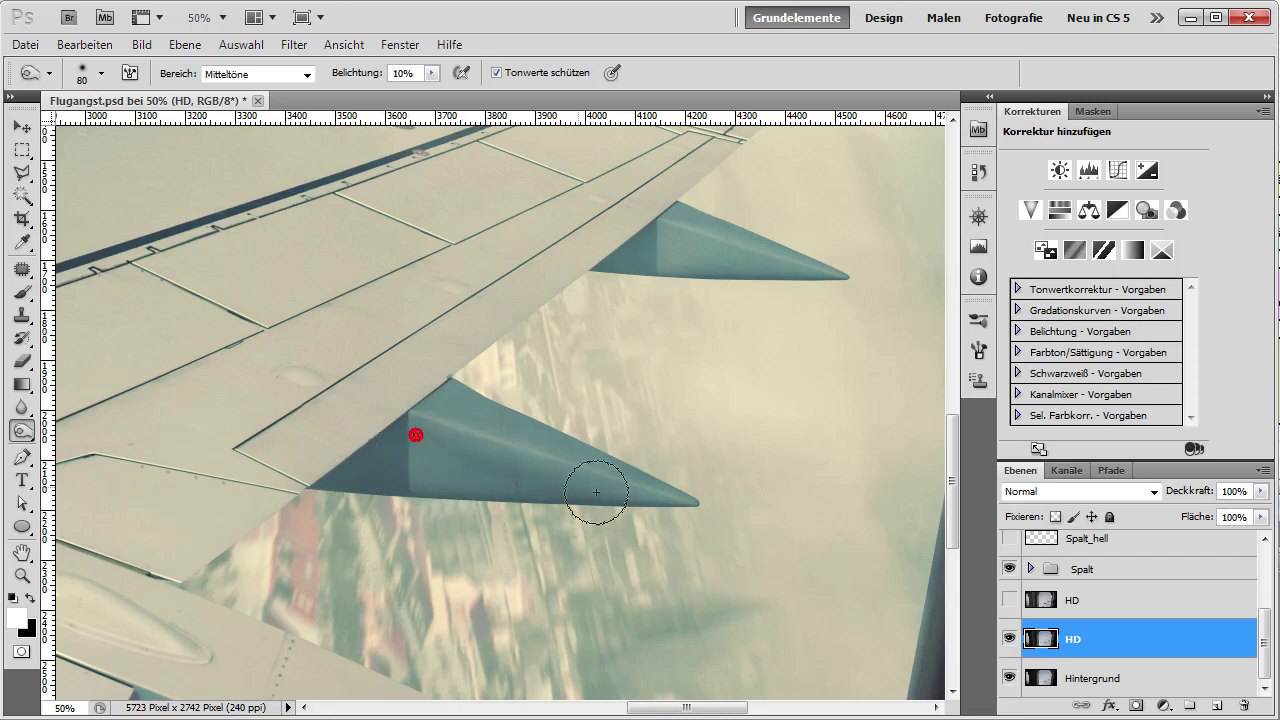
drag(420, 423, 647, 514)
mouse_move(489, 480)
mouse_down()
mouse_move(420, 455)
mouse_move(675, 504)
mouse_up()
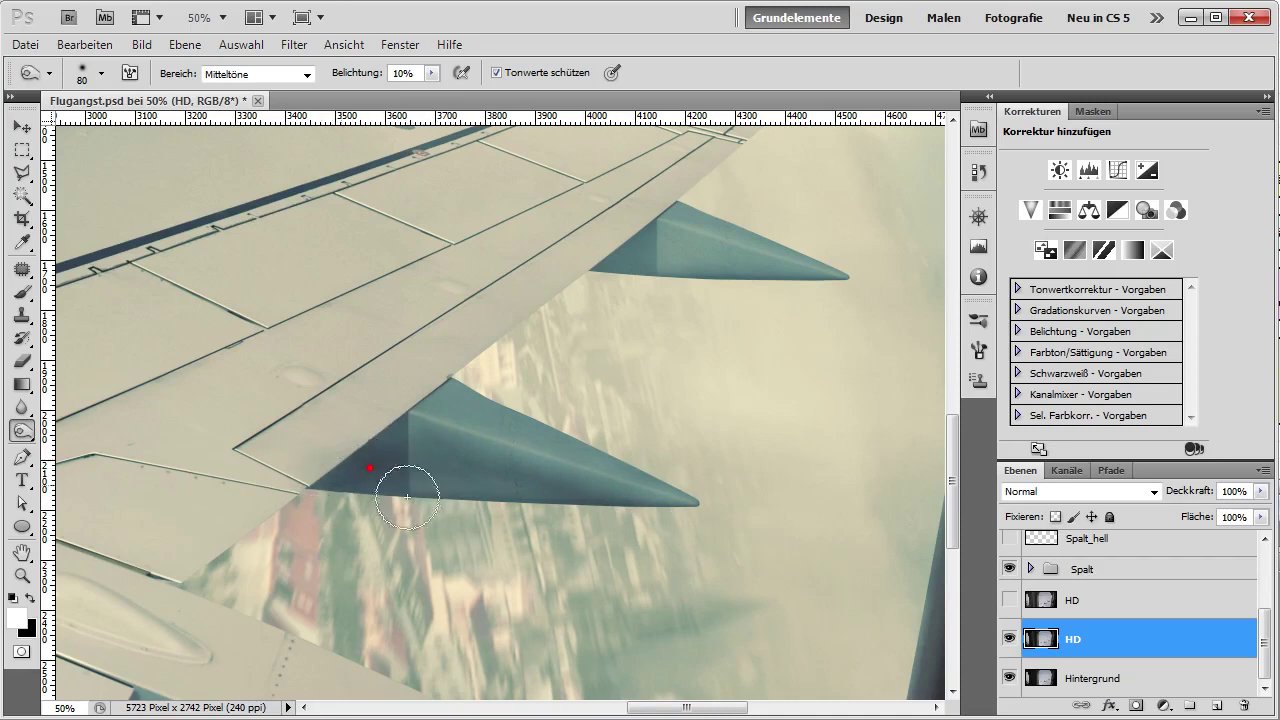
Darken the upper fin and the area around the lower fin.
drag(654, 249, 757, 274)
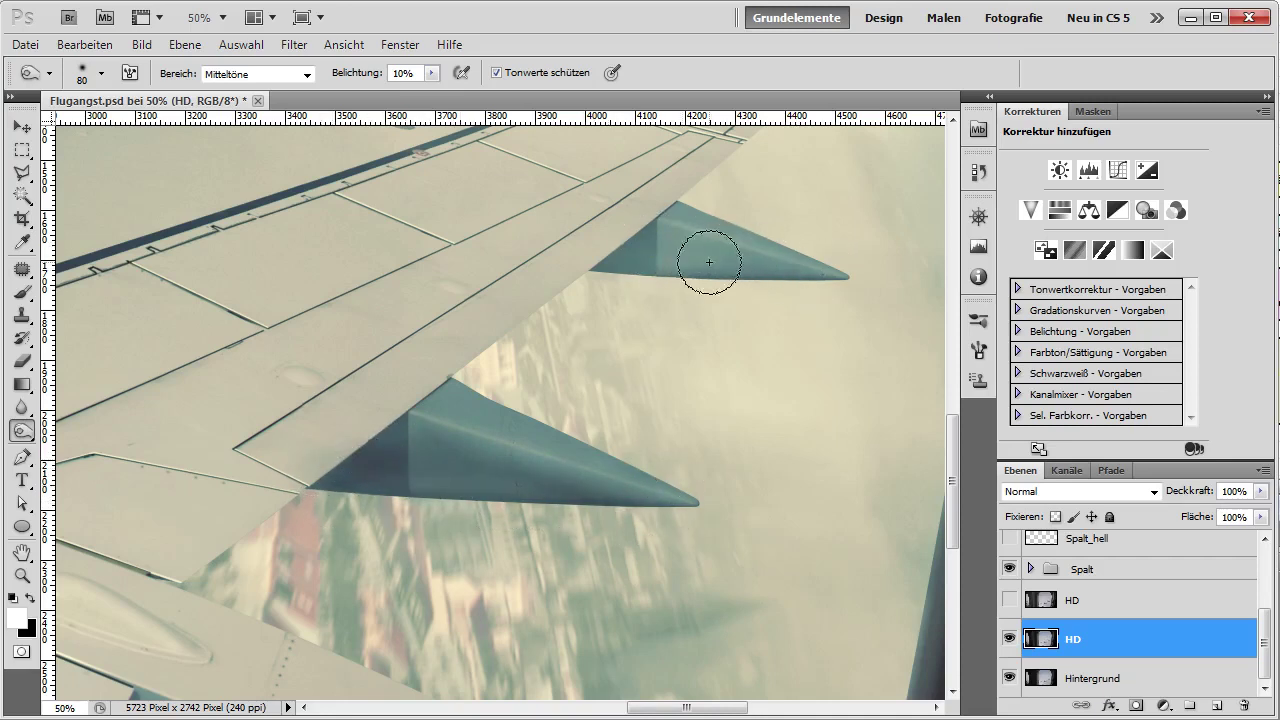
mouse_move(673, 245)
mouse_down()
mouse_move(666, 234)
mouse_move(817, 277)
mouse_move(634, 246)
mouse_up()
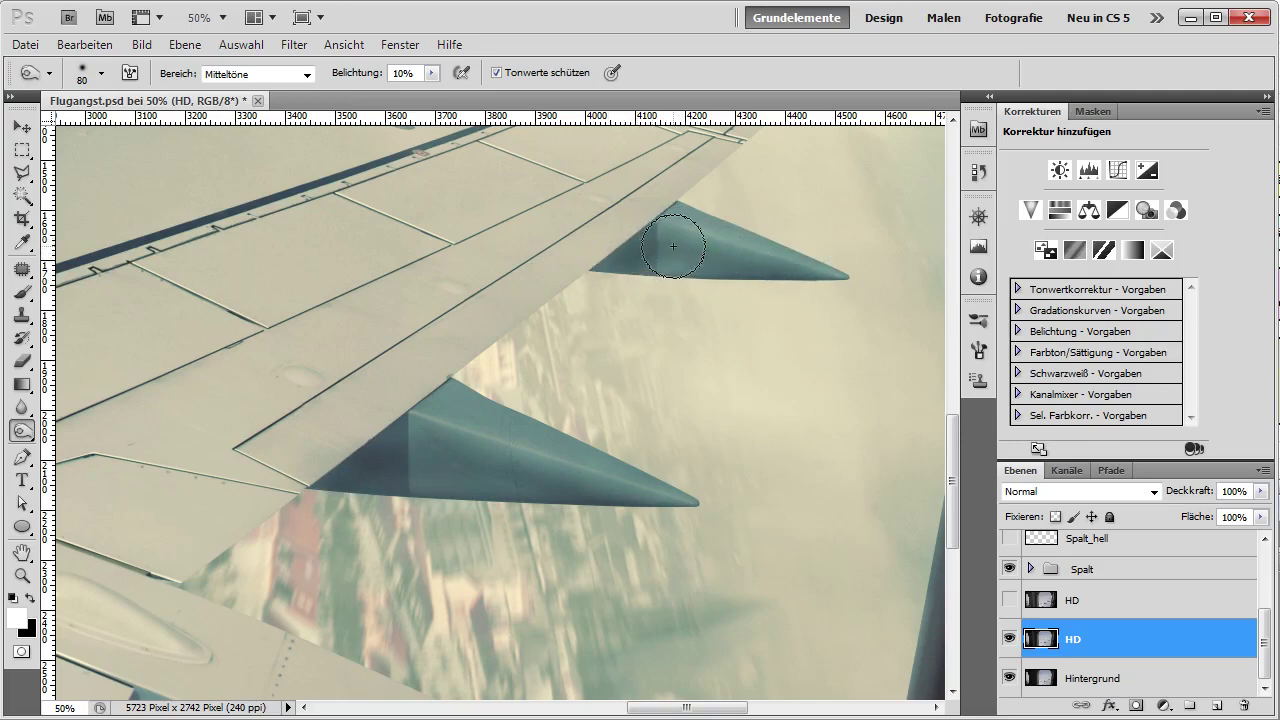
mouse_move(142, 546)
mouse_down()
mouse_move(354, 417)
mouse_move(491, 366)
mouse_up()
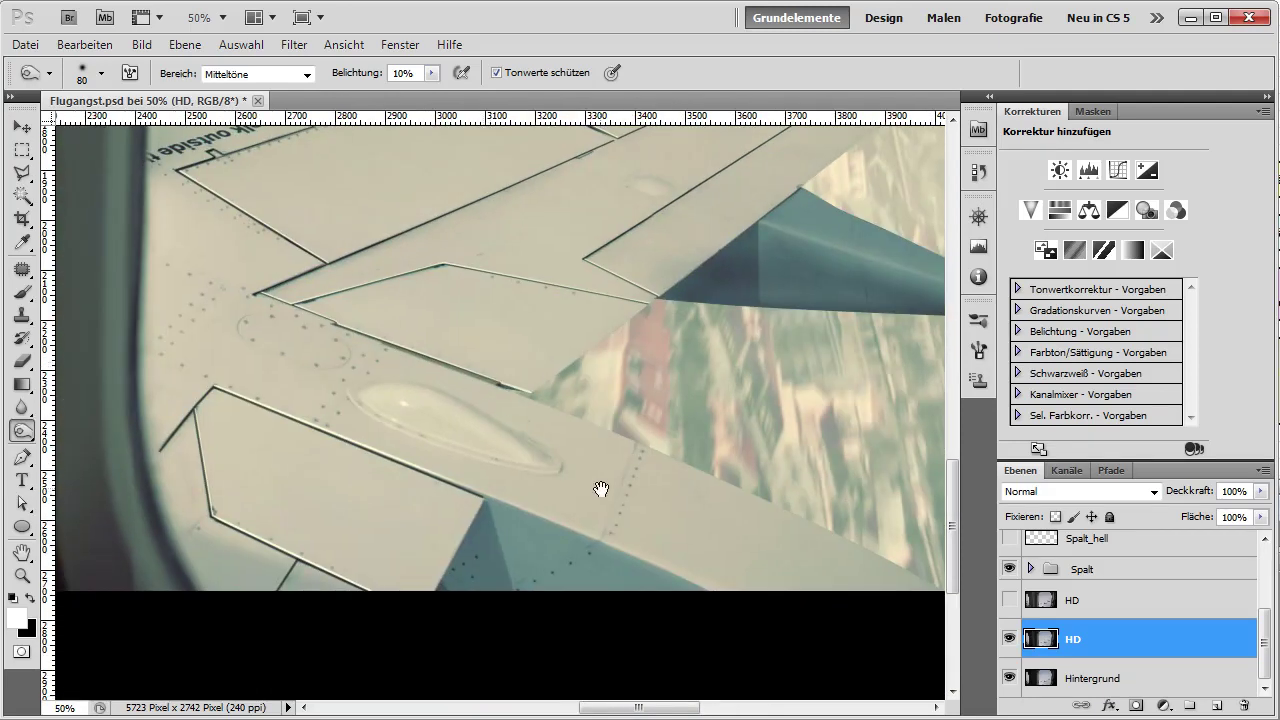
drag(600, 491, 378, 347)
mouse_move(262, 374)
mouse_down()
mouse_move(443, 451)
mouse_move(380, 429)
mouse_move(259, 427)
mouse_move(250, 420)
mouse_move(357, 428)
mouse_move(450, 457)
mouse_move(300, 396)
mouse_move(271, 357)
mouse_move(466, 457)
mouse_move(325, 437)
mouse_move(449, 457)
mouse_move(357, 380)
mouse_move(333, 407)
mouse_up()
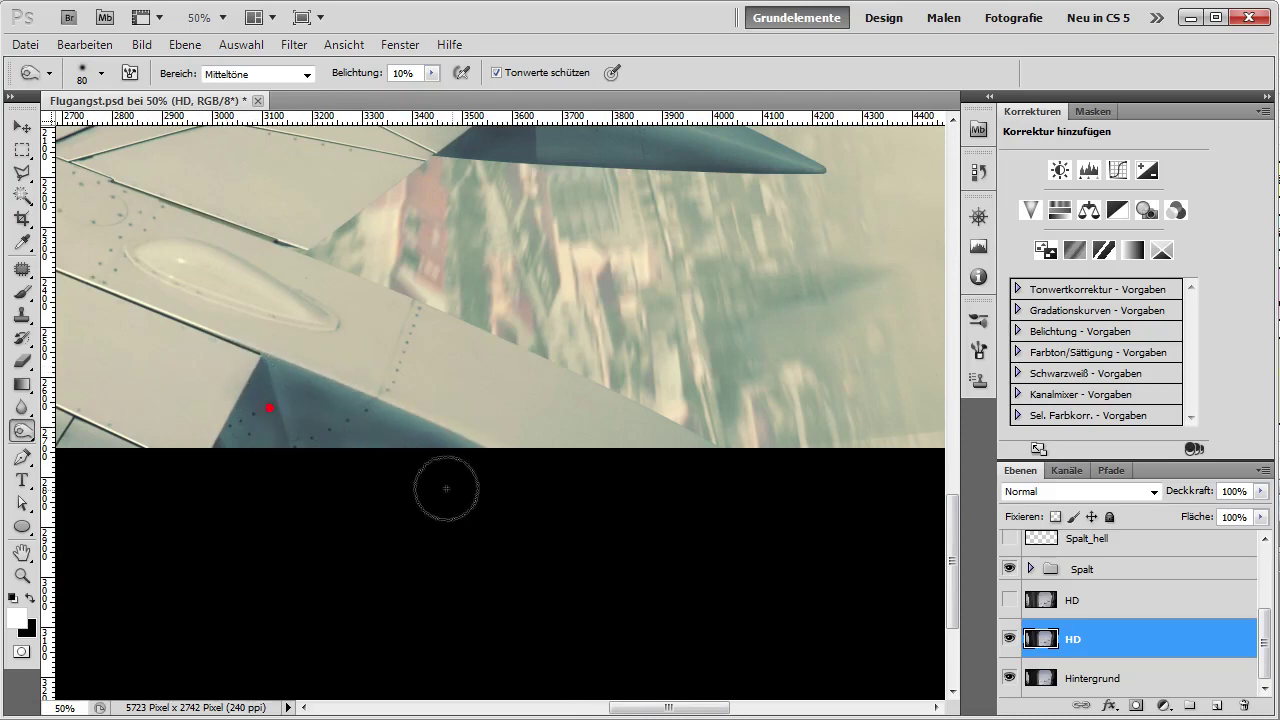
drag(307, 316, 563, 420)
drag(503, 323, 374, 451)
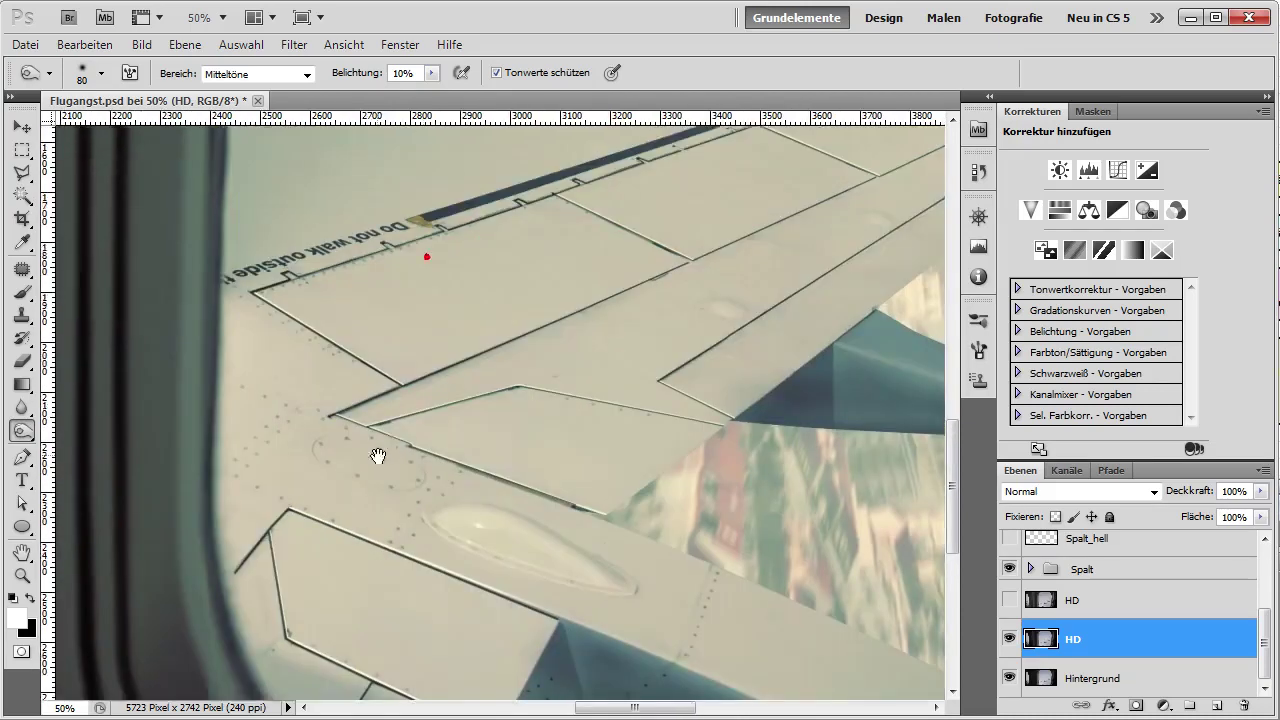
drag(337, 326, 334, 463)
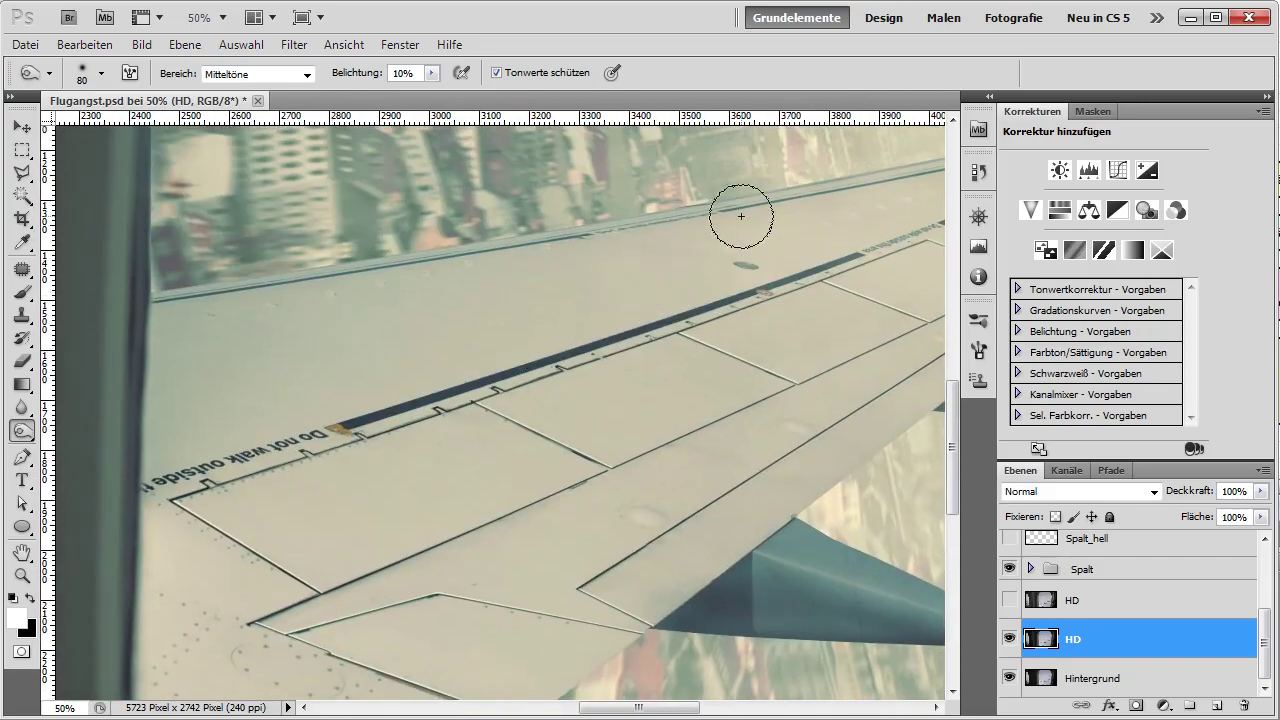
Switch back to the Dodge tool.
key(a)
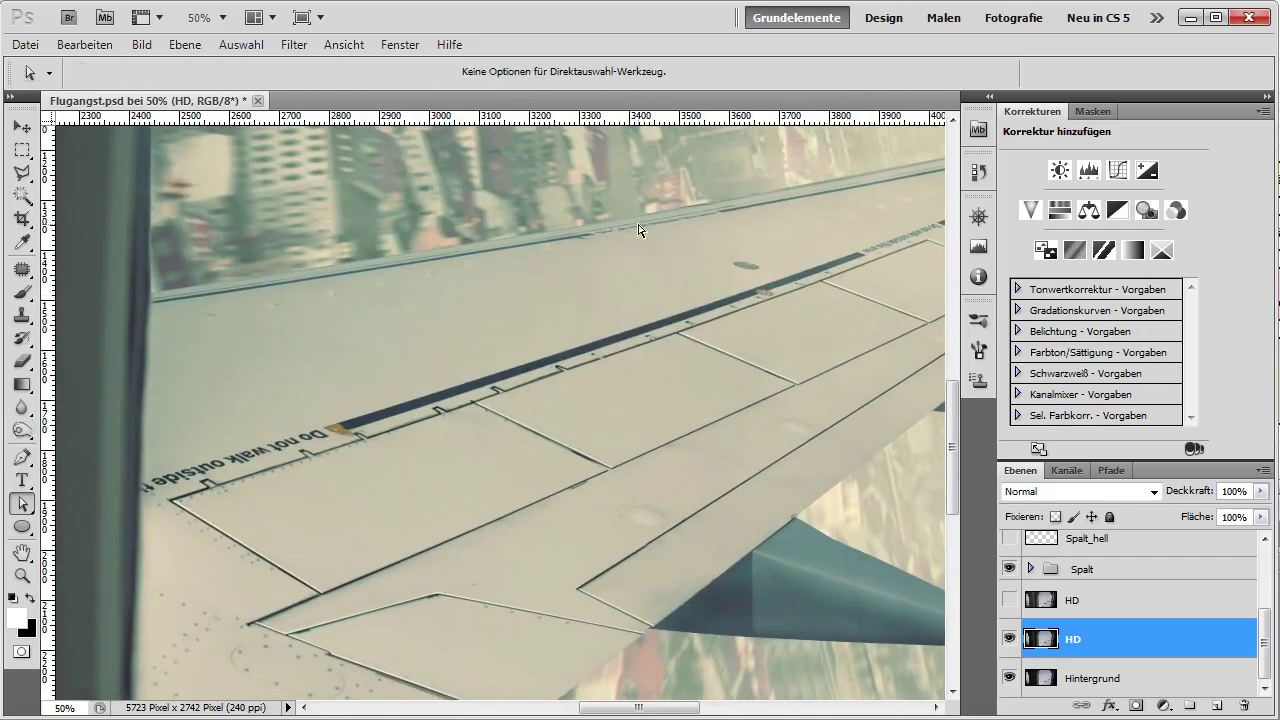
drag(22, 430, 82, 440)
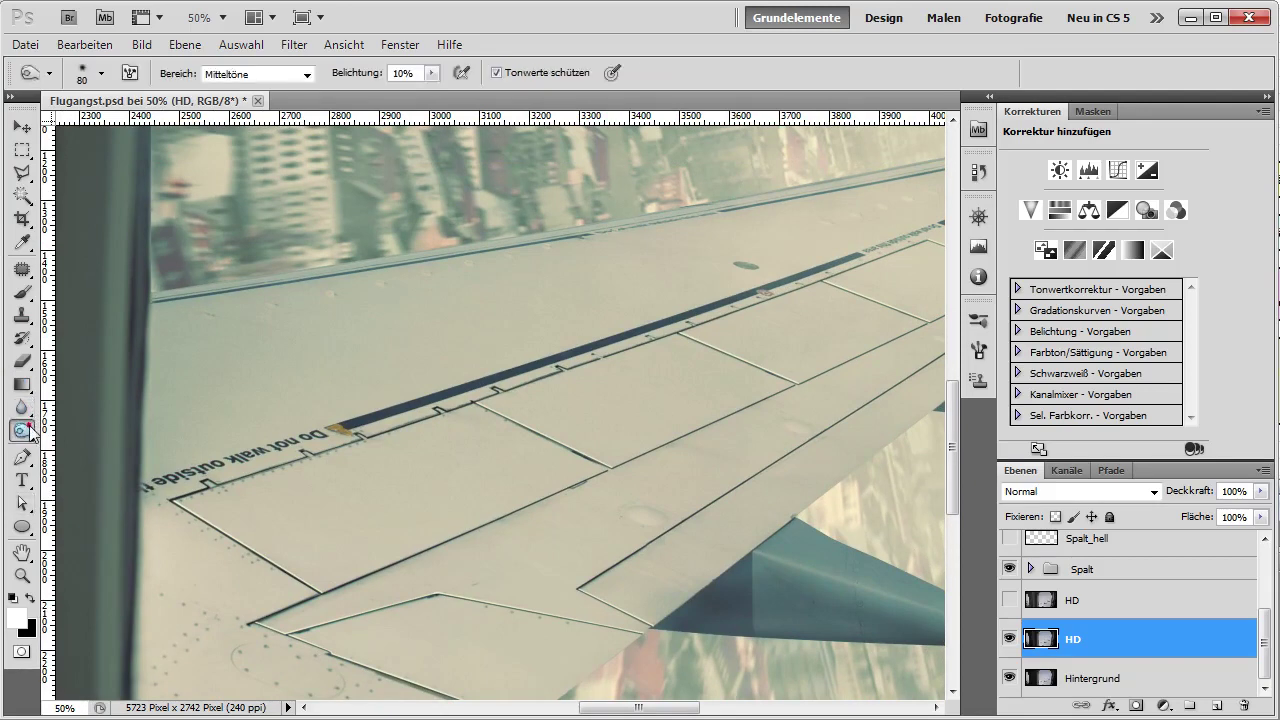
click(84, 430)
Change the dodge range from Tiefen to Mitteltöne and zoom out over the photo.
drag(687, 263, 410, 295)
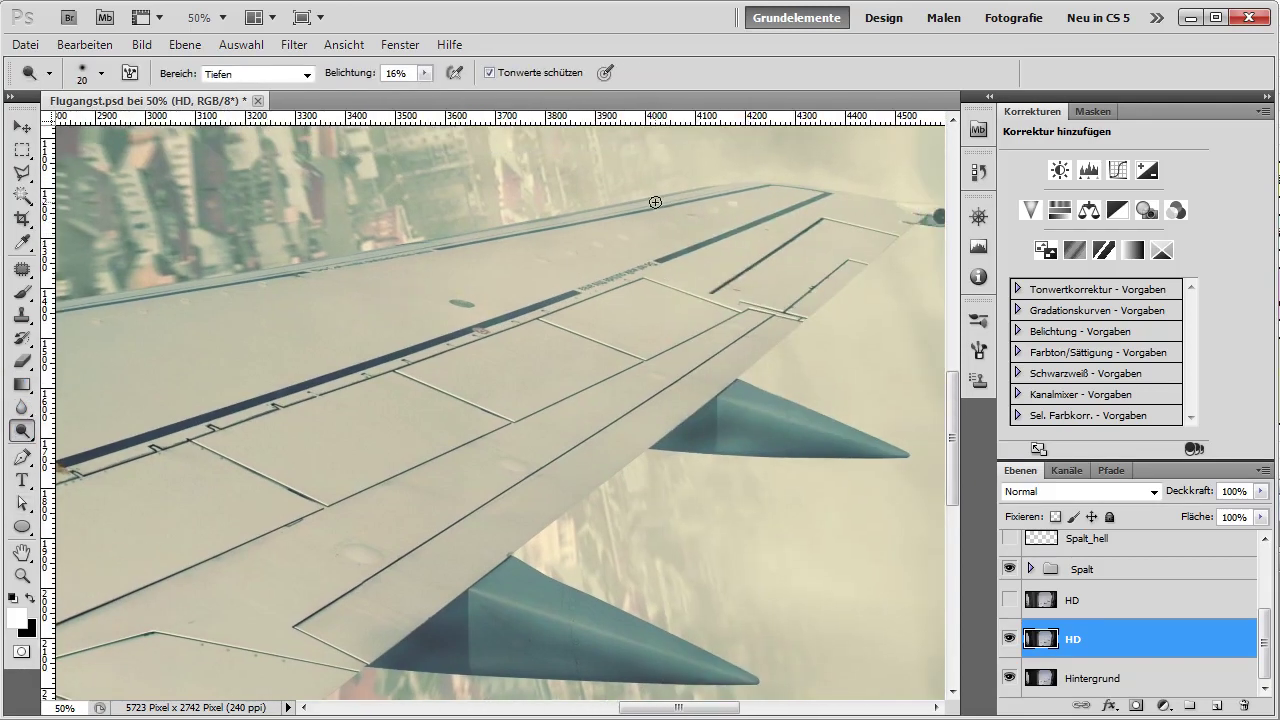
drag(194, 314, 400, 283)
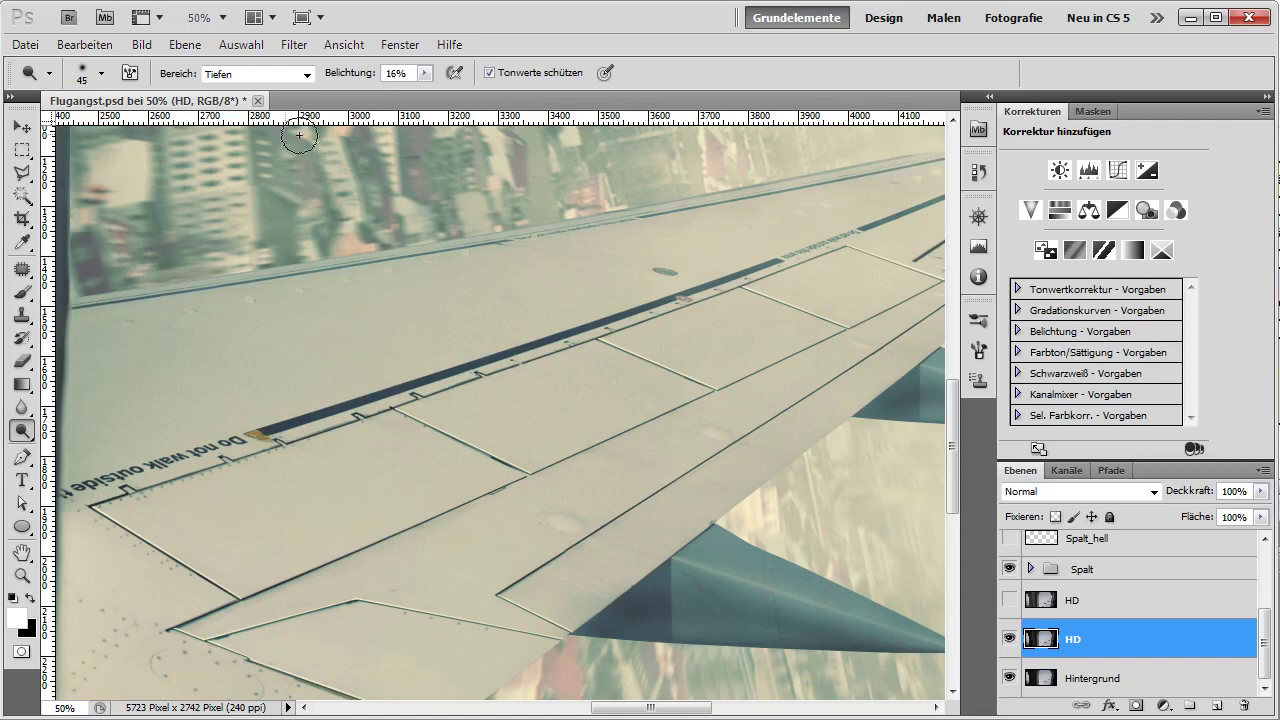
click(307, 75)
click(240, 103)
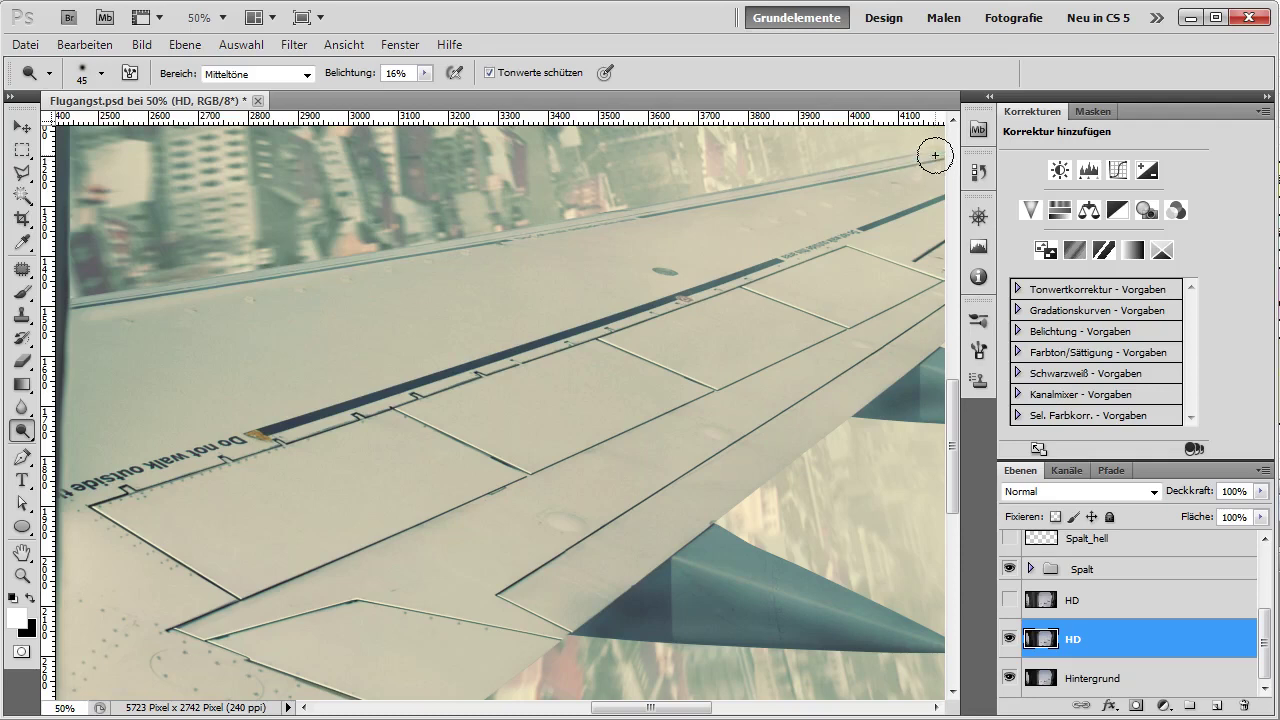
alt+click(686, 278)
Zoom out and pan to bring the left window pane into view.
alt+click(514, 414)
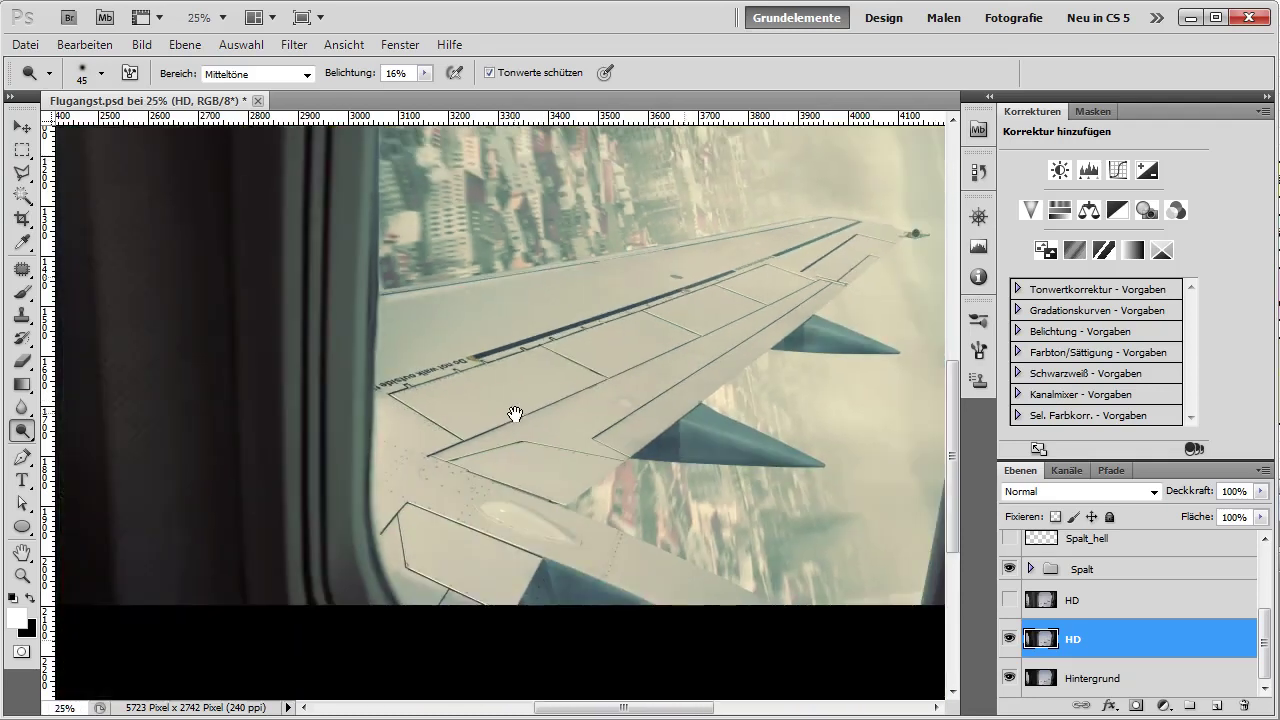
drag(531, 389, 851, 365)
drag(379, 343, 555, 343)
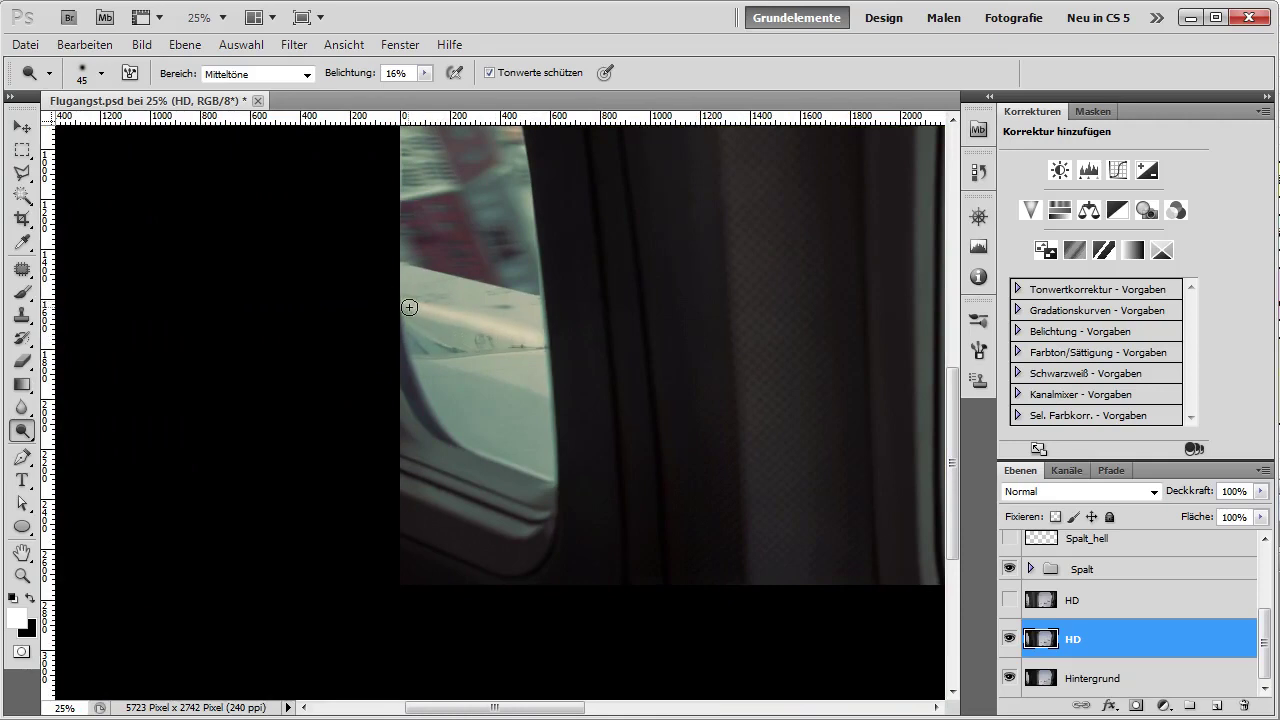
click(406, 301)
Switch to the Burn tool and darken the wing edge in the left window.
right_click(20, 433)
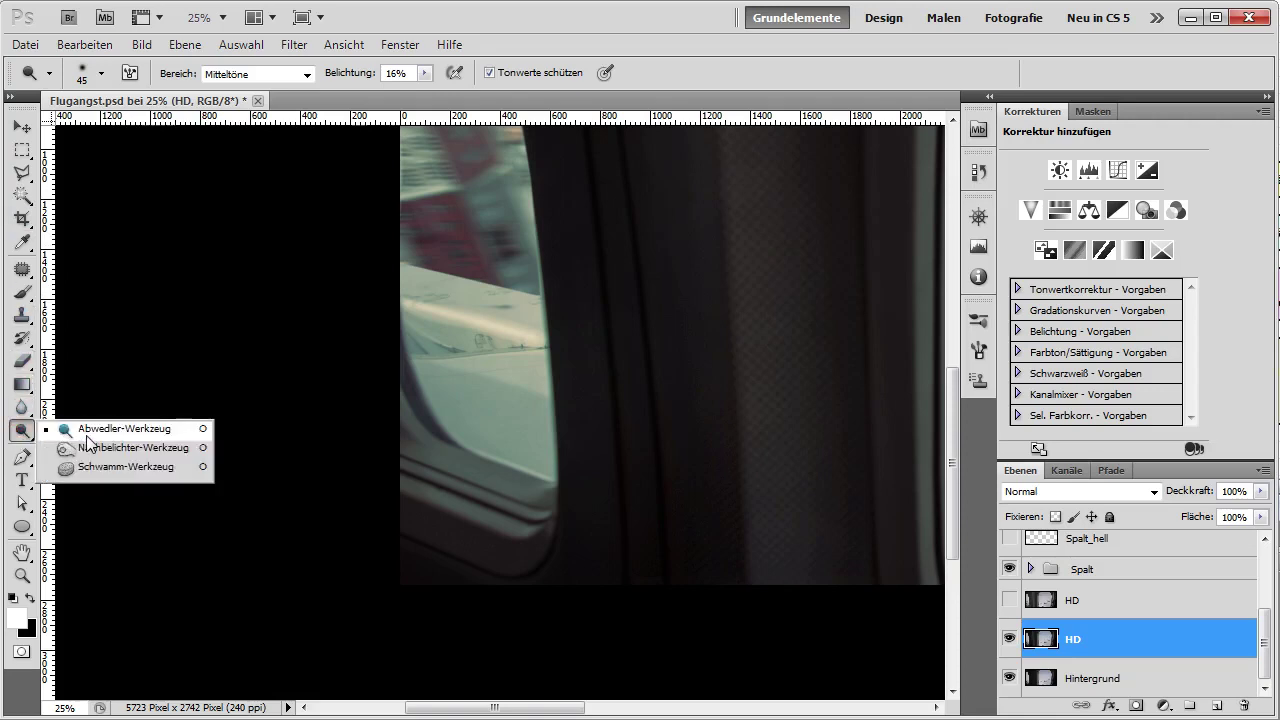
click(90, 446)
mouse_move(495, 340)
mouse_down()
mouse_move(408, 334)
mouse_move(410, 322)
mouse_up()
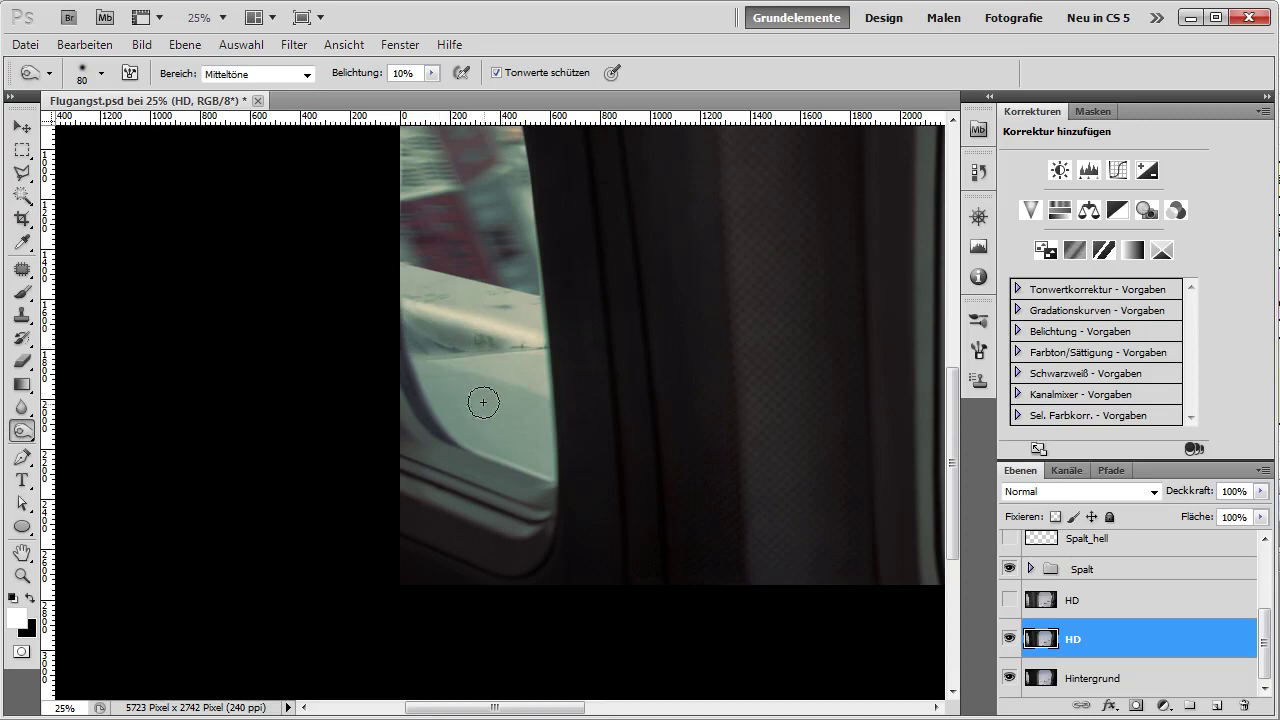
drag(551, 463, 546, 426)
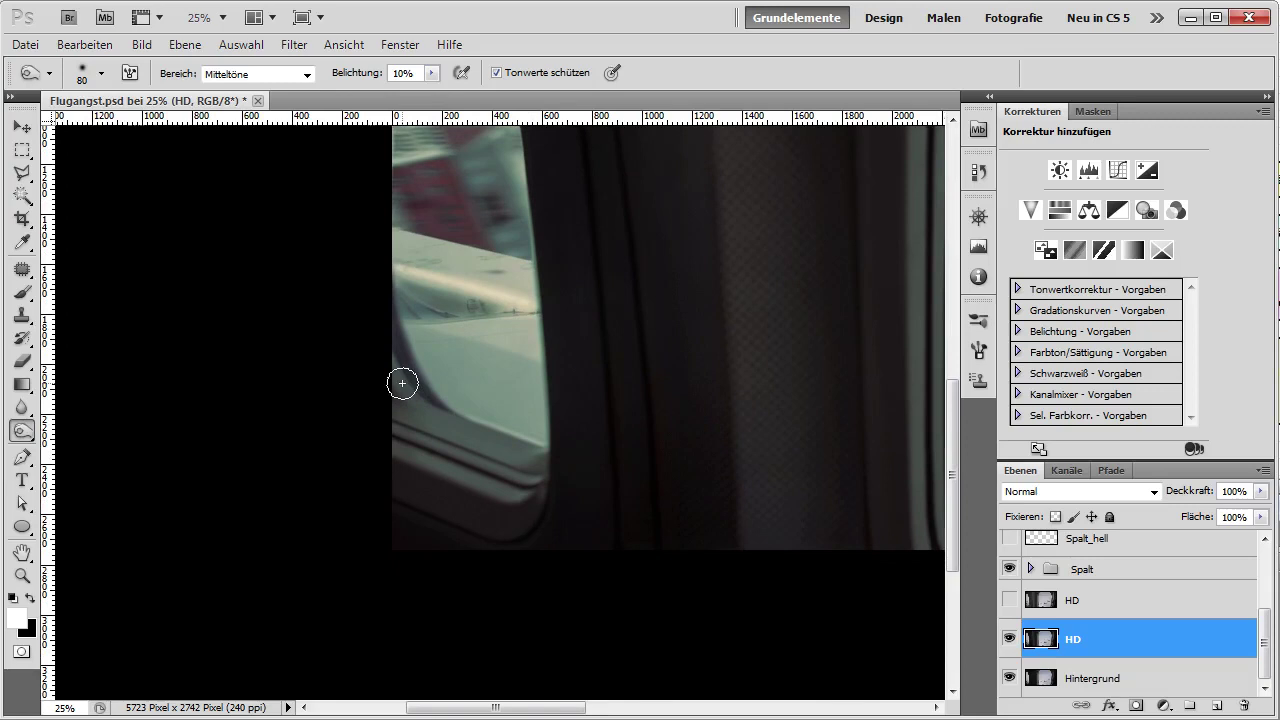
right_click(22, 431)
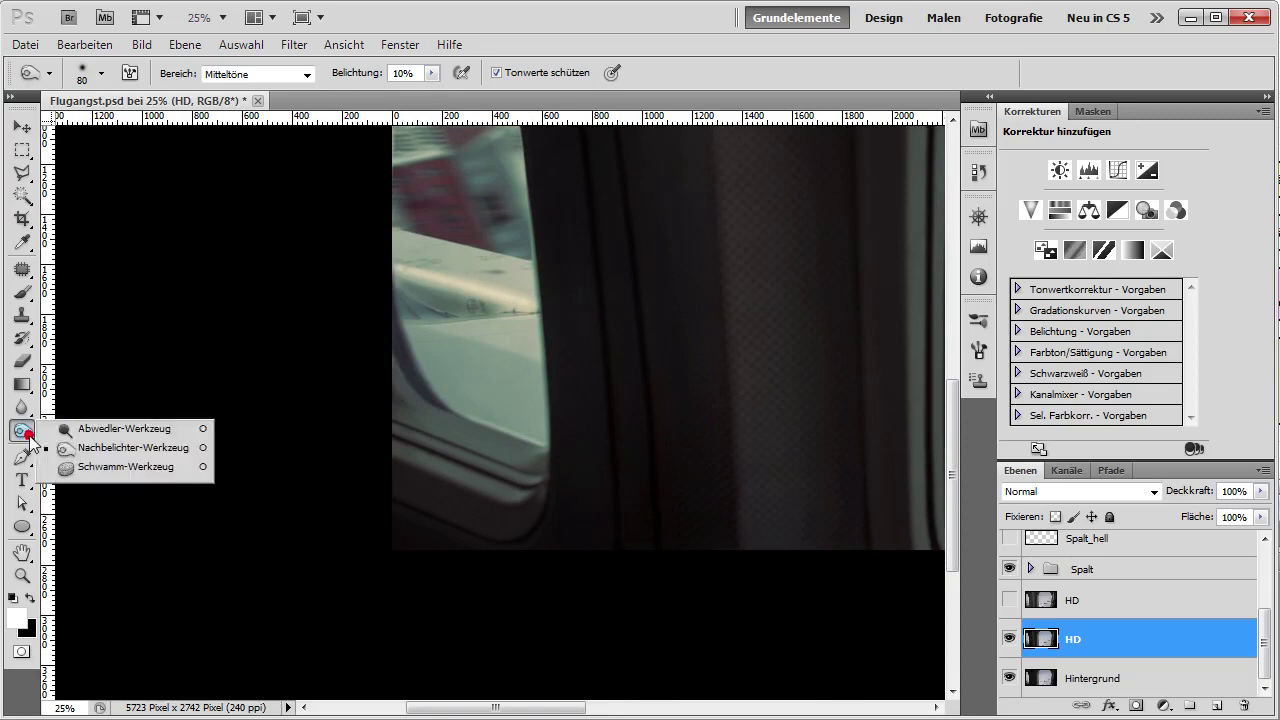
Dodge the left and lower window frame edges at size 45 and 16% exposure.
click(97, 436)
drag(391, 367, 423, 403)
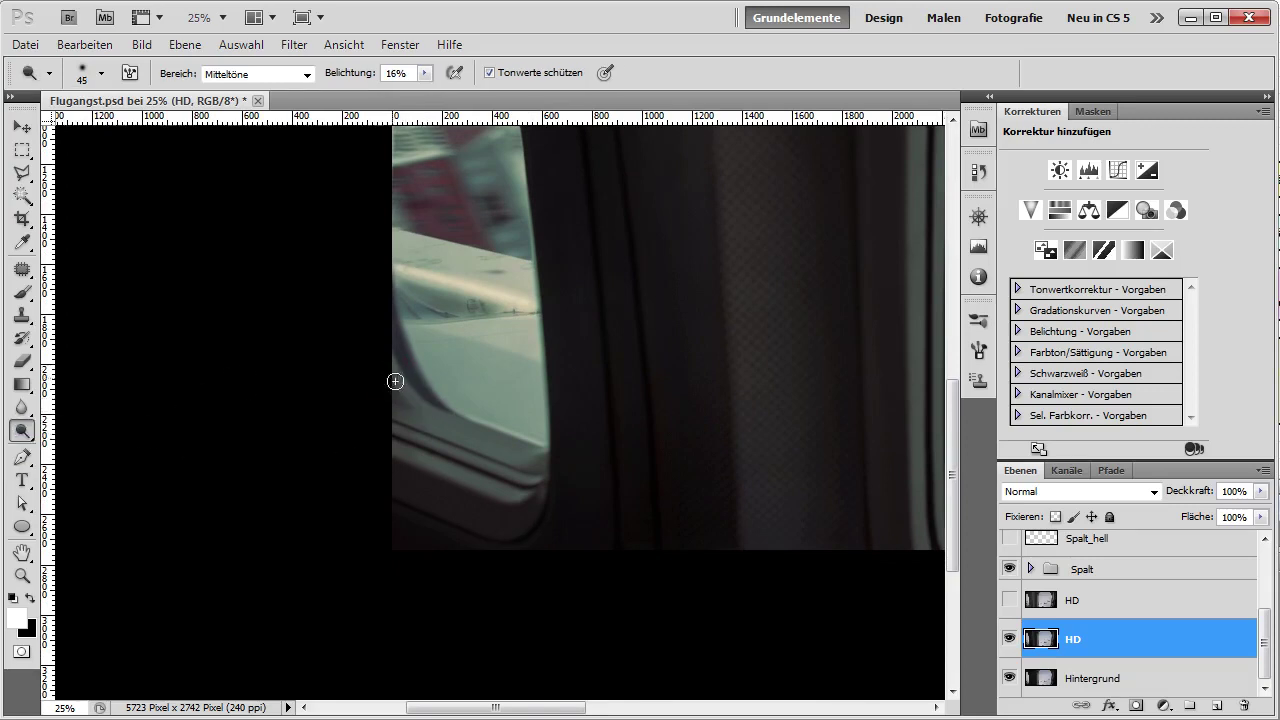
mouse_move(408, 398)
mouse_down()
mouse_move(540, 454)
mouse_move(410, 437)
mouse_move(523, 471)
mouse_up()
mouse_move(383, 426)
mouse_down()
mouse_move(529, 478)
mouse_move(523, 497)
mouse_move(490, 499)
mouse_move(378, 440)
mouse_up()
drag(510, 496, 531, 491)
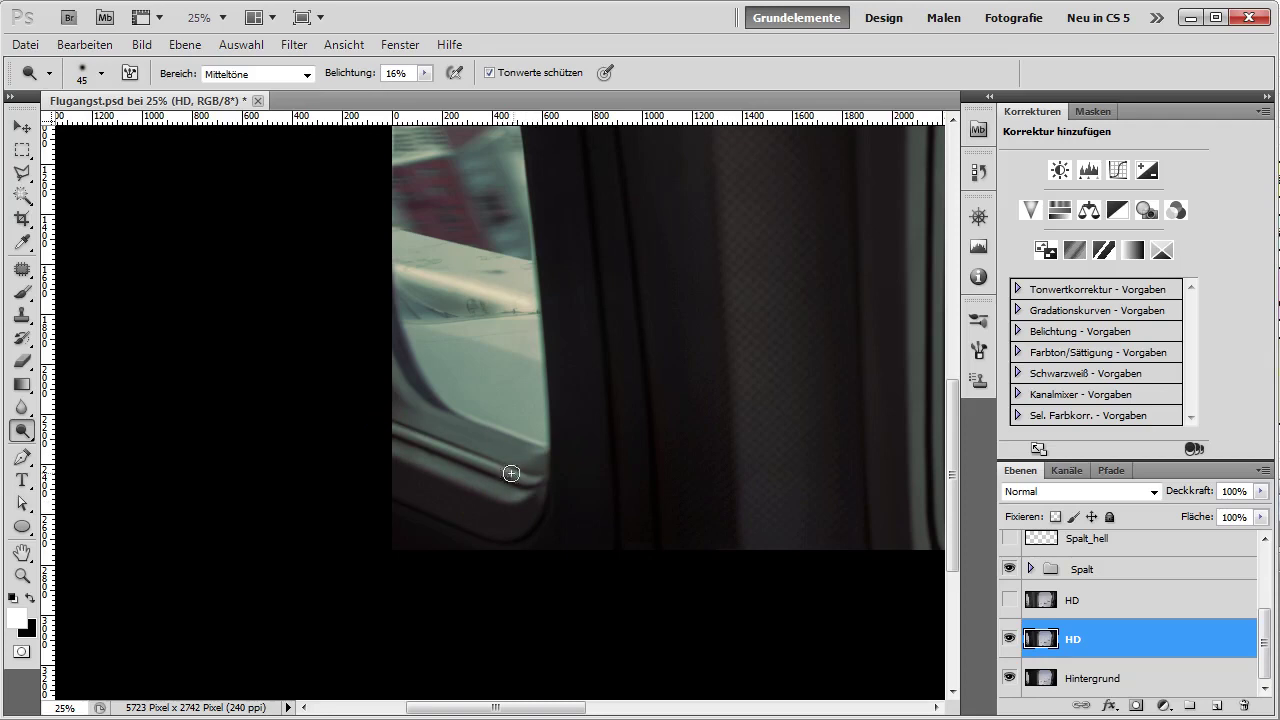
drag(509, 472, 405, 433)
Pan to the upper window and lighten the left frame edge along its full length.
drag(700, 380, 214, 316)
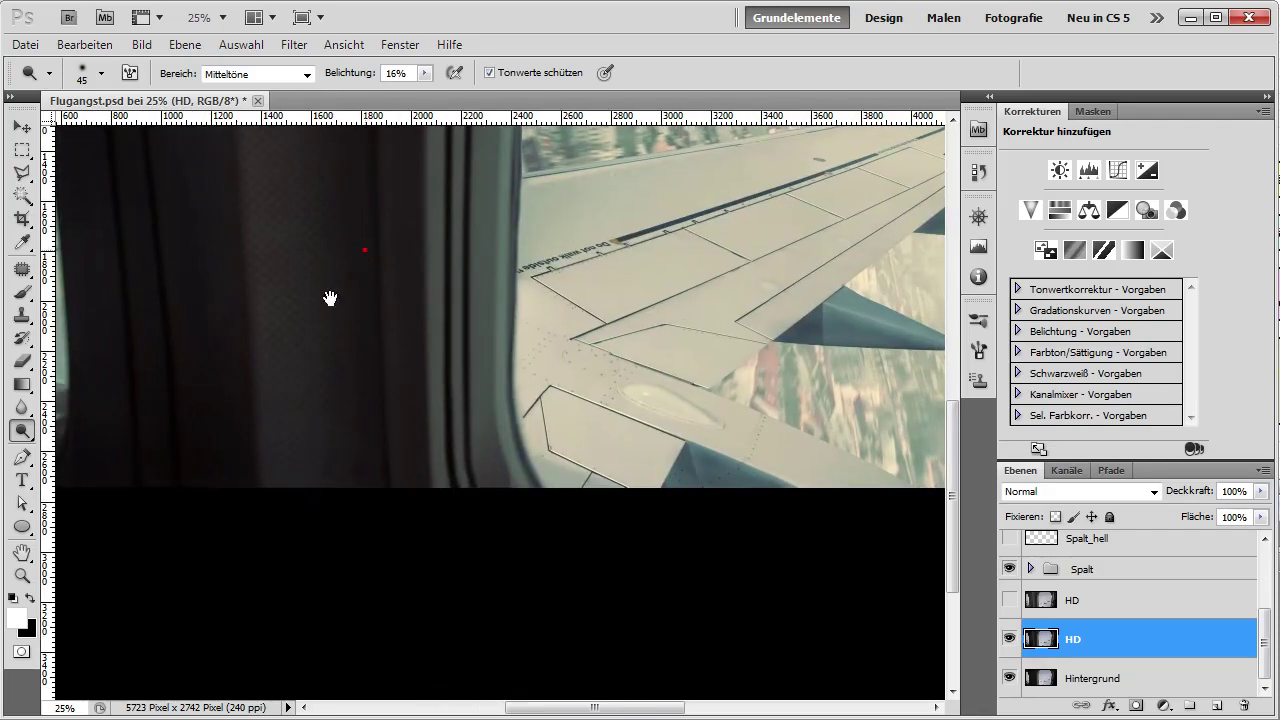
drag(331, 294, 229, 429)
drag(269, 357, 268, 391)
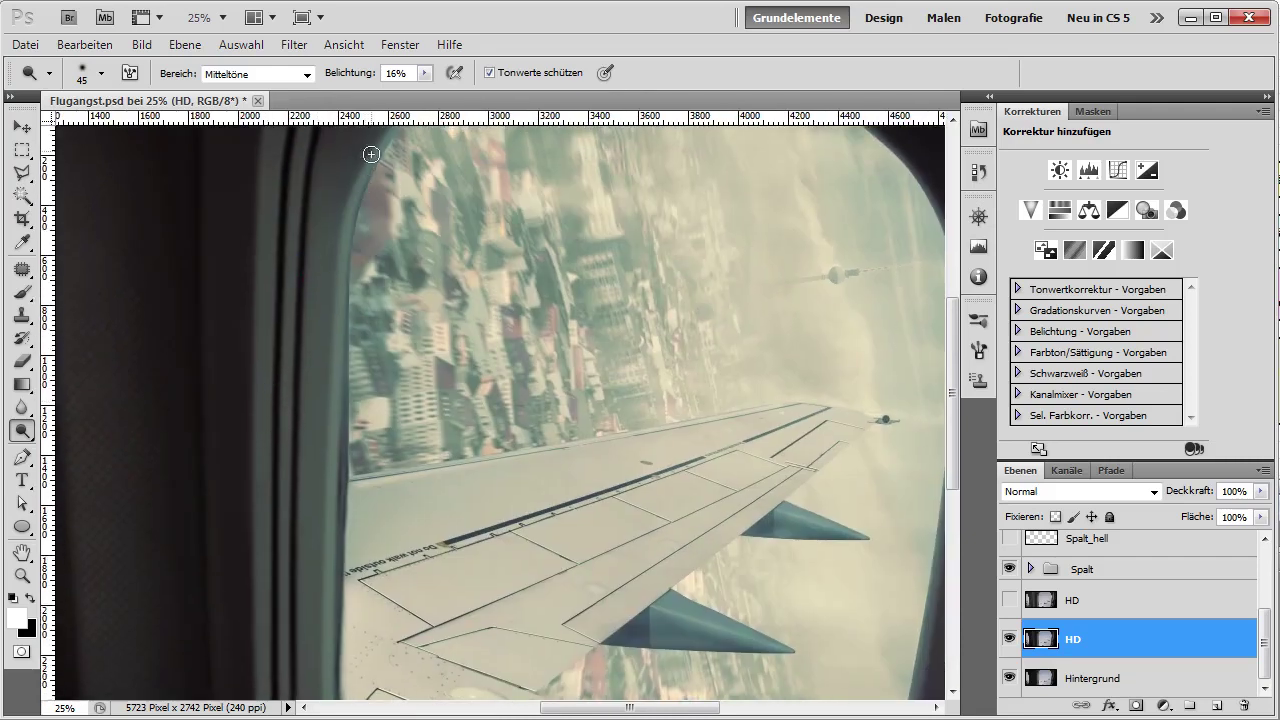
mouse_move(389, 147)
mouse_down()
mouse_move(375, 224)
mouse_move(329, 308)
mouse_move(322, 438)
mouse_up()
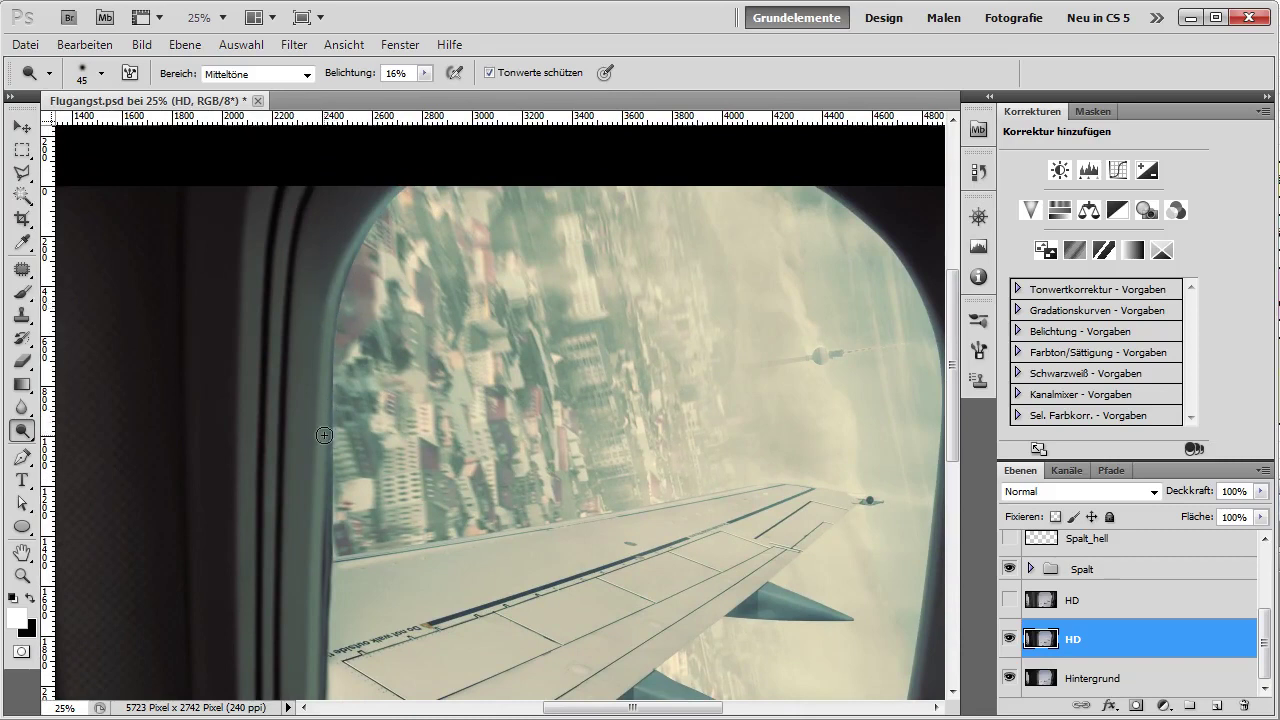
drag(380, 528, 343, 295)
click(293, 439)
drag(293, 439, 298, 629)
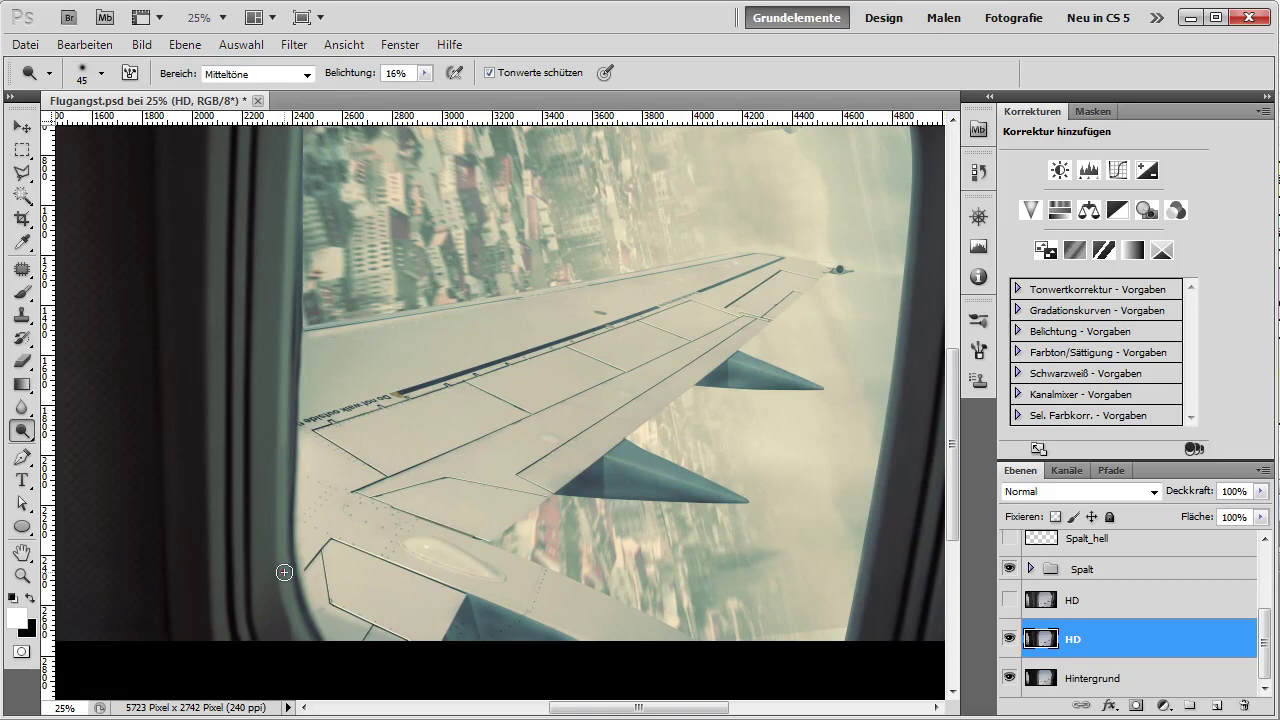
click(298, 629)
drag(287, 374, 286, 578)
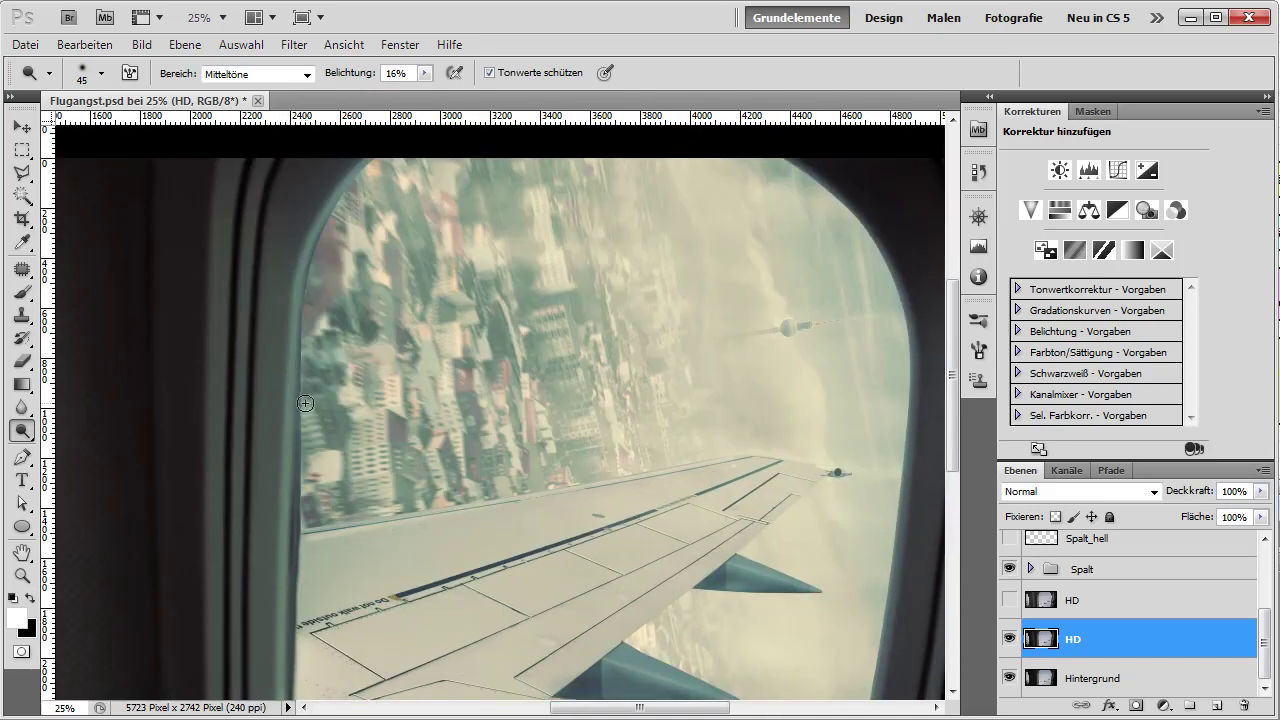
mouse_move(290, 372)
mouse_down()
mouse_move(287, 263)
mouse_move(373, 160)
mouse_up()
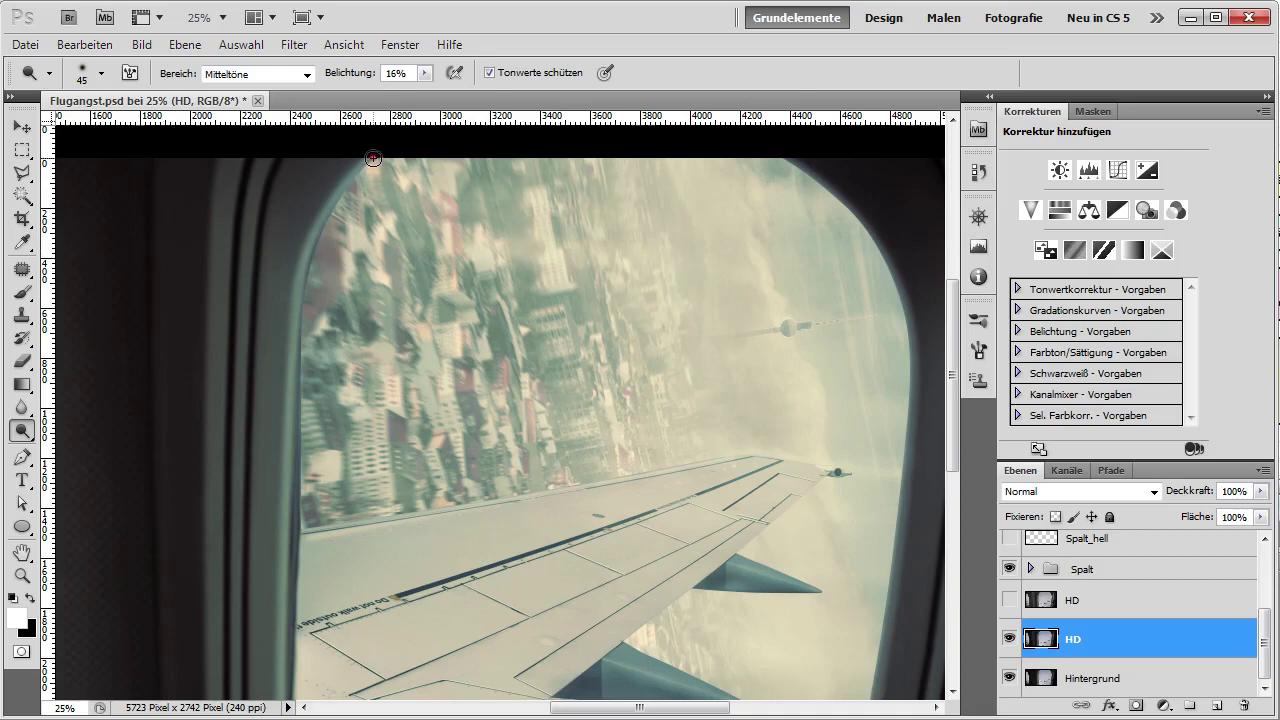
Zoom out to 12.5% and toggle the HD layers to compare with and without the dodging.
alt+click(434, 272)
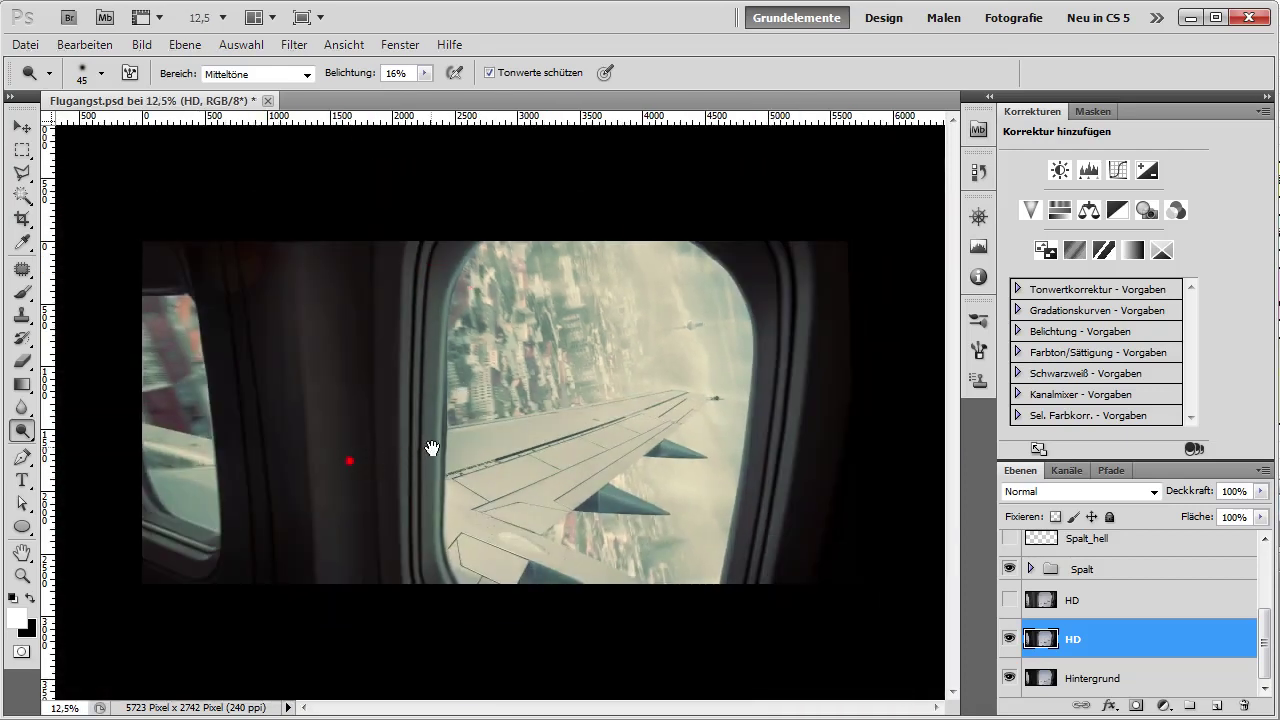
click(1009, 639)
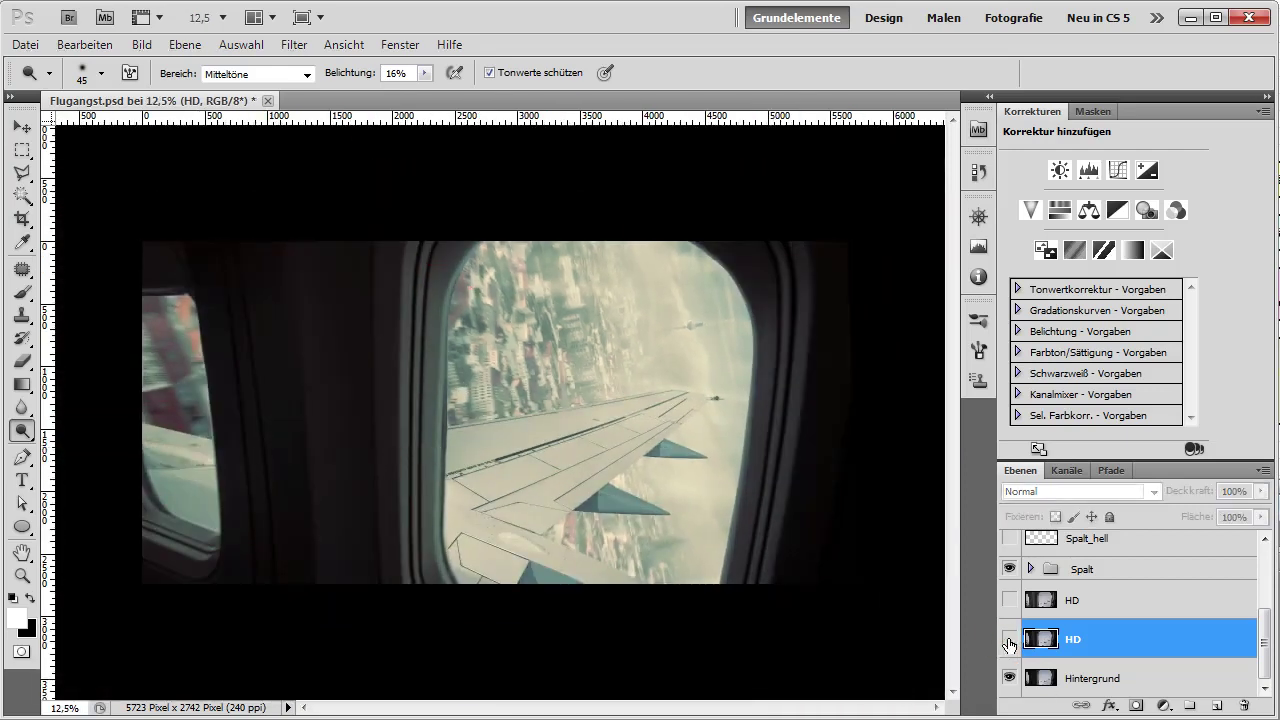
click(1009, 639)
click(1009, 639)
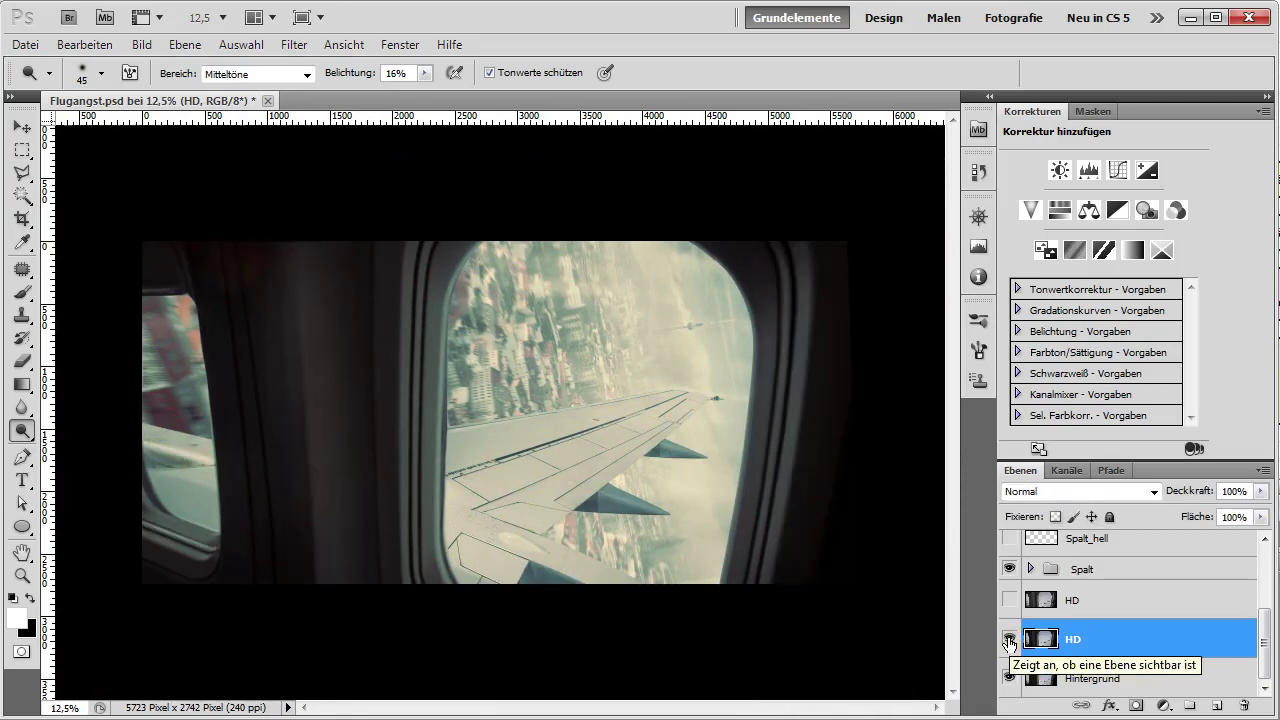
click(1009, 639)
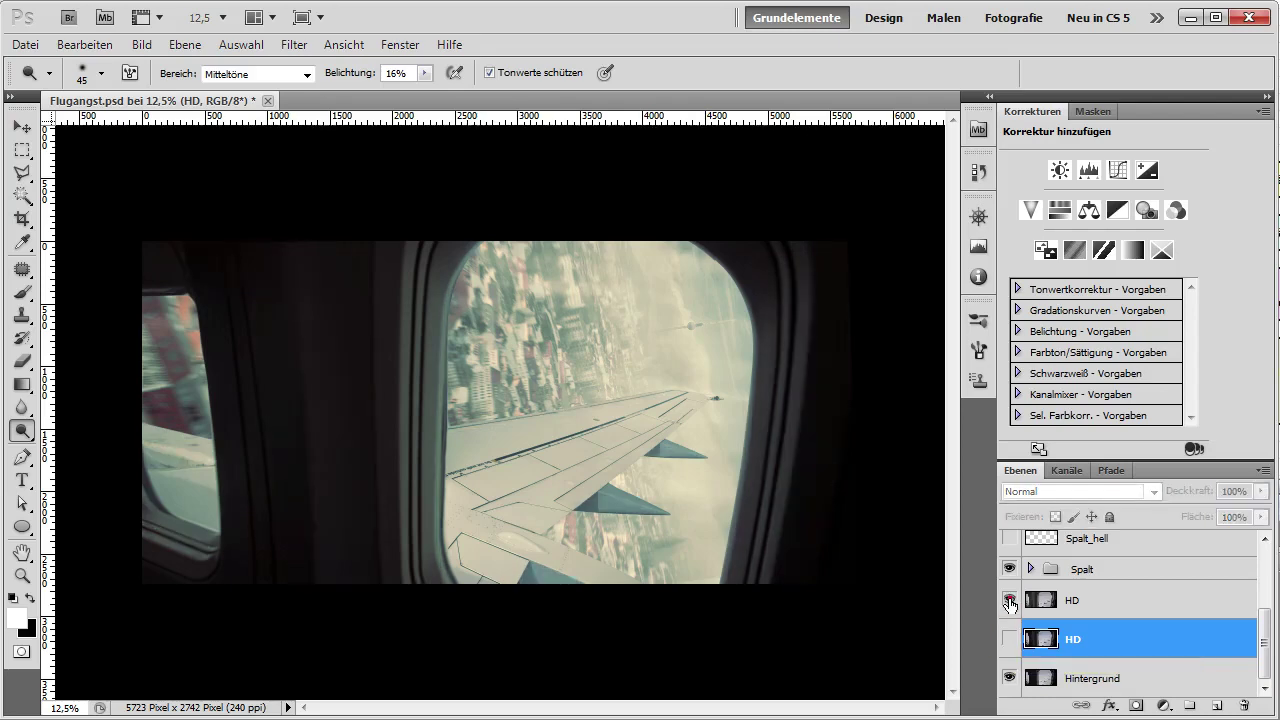
click(1009, 601)
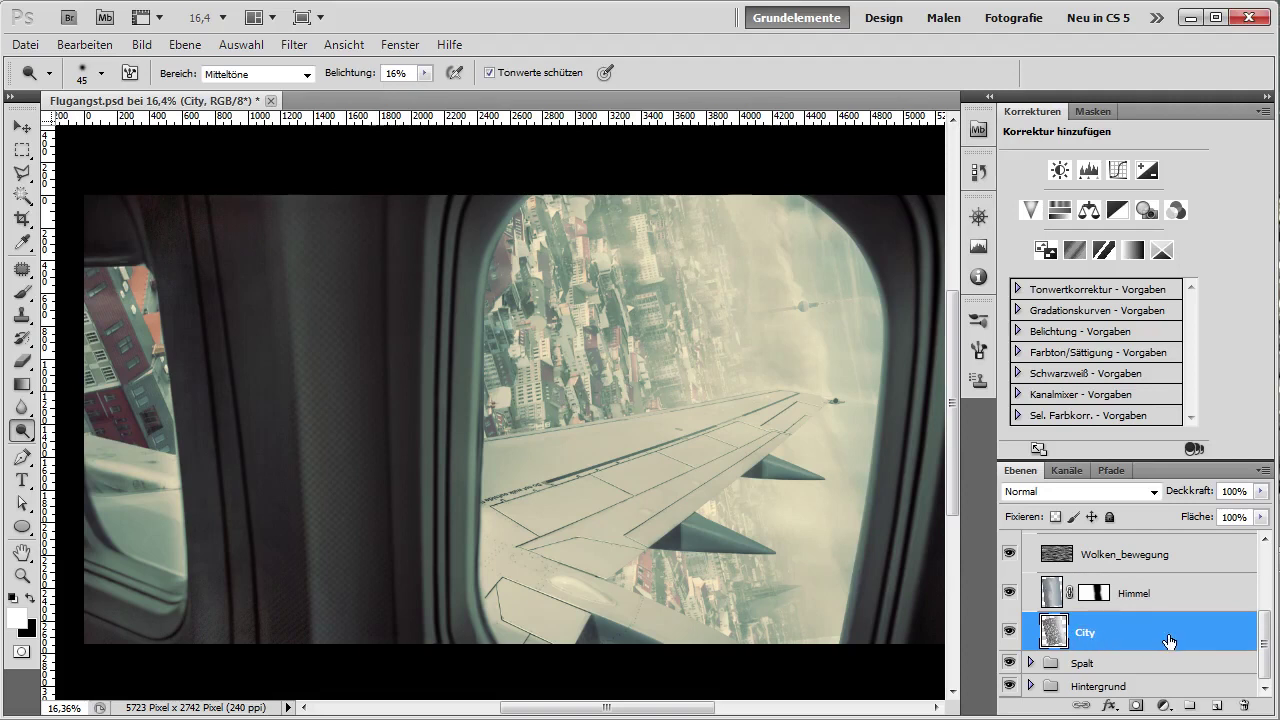
Copy the City layer into a second City layer and open the Filter menu's blur list.
drag(1169, 641, 1215, 704)
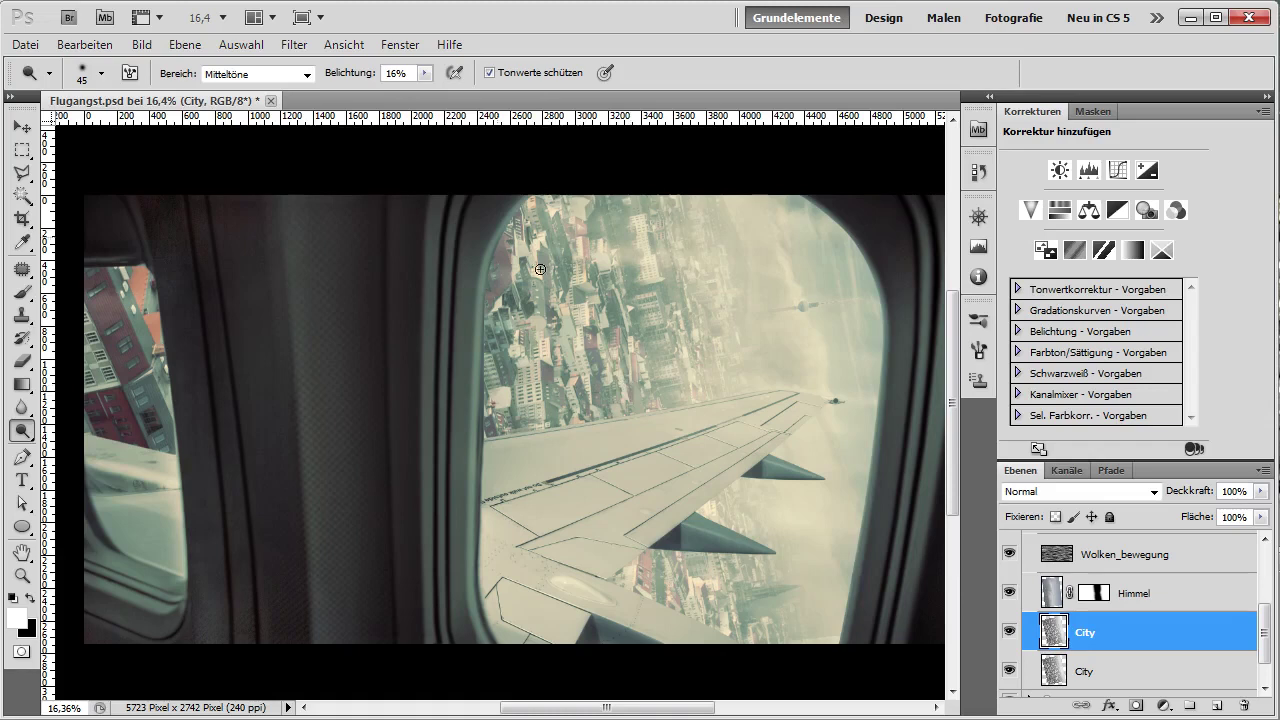
click(289, 45)
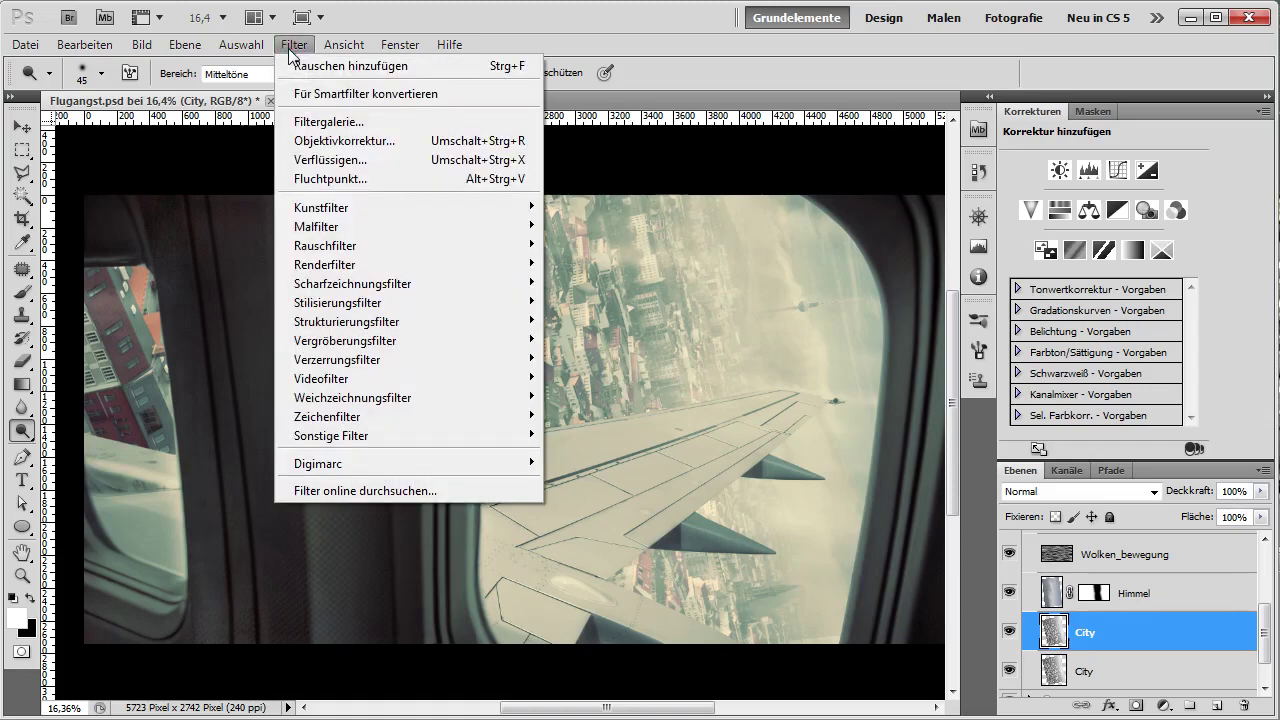
mouse_move(352, 397)
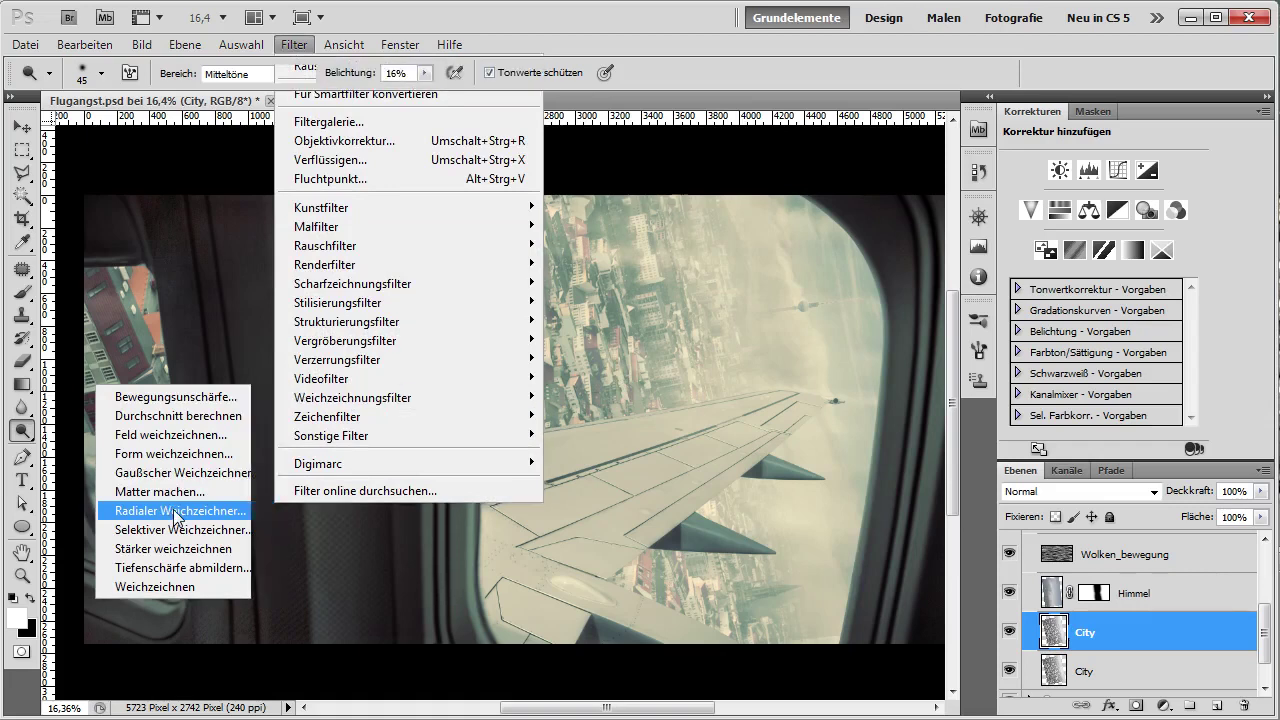
Start Radialer Weichzeichner with the Strahlenförmig method and reposition the blur centre.
click(175, 512)
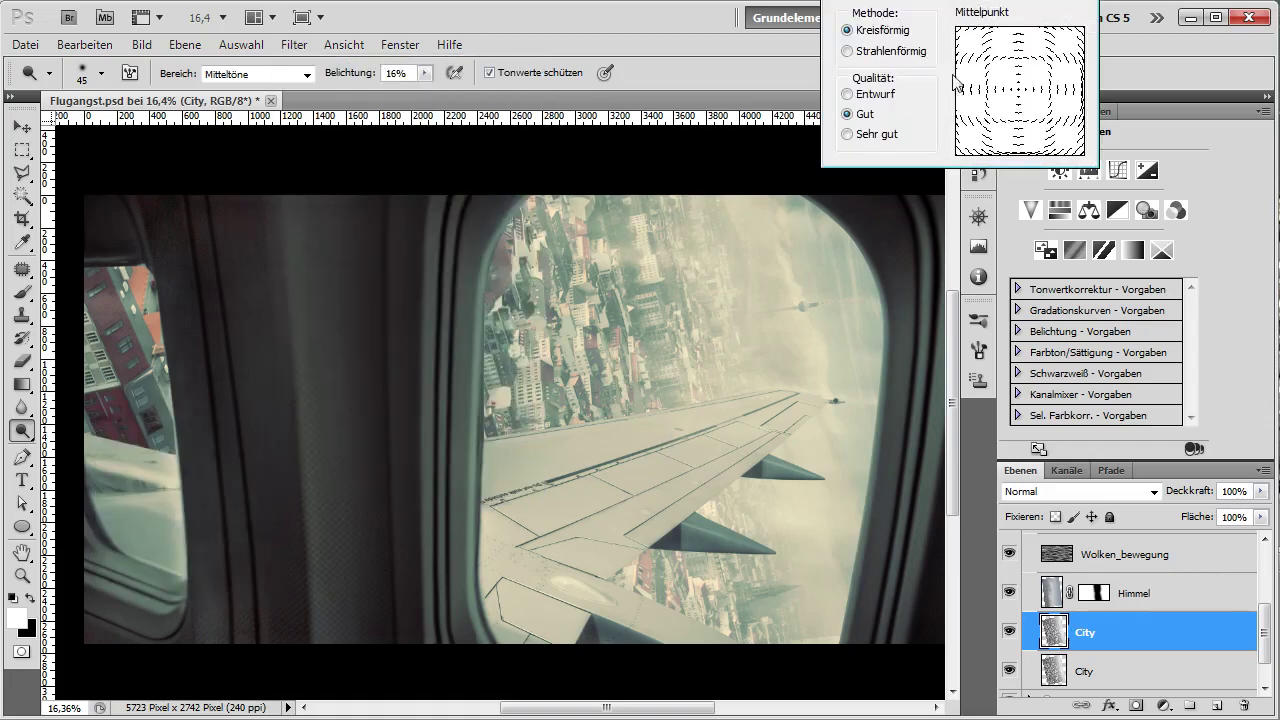
drag(1005, 2, 808, 248)
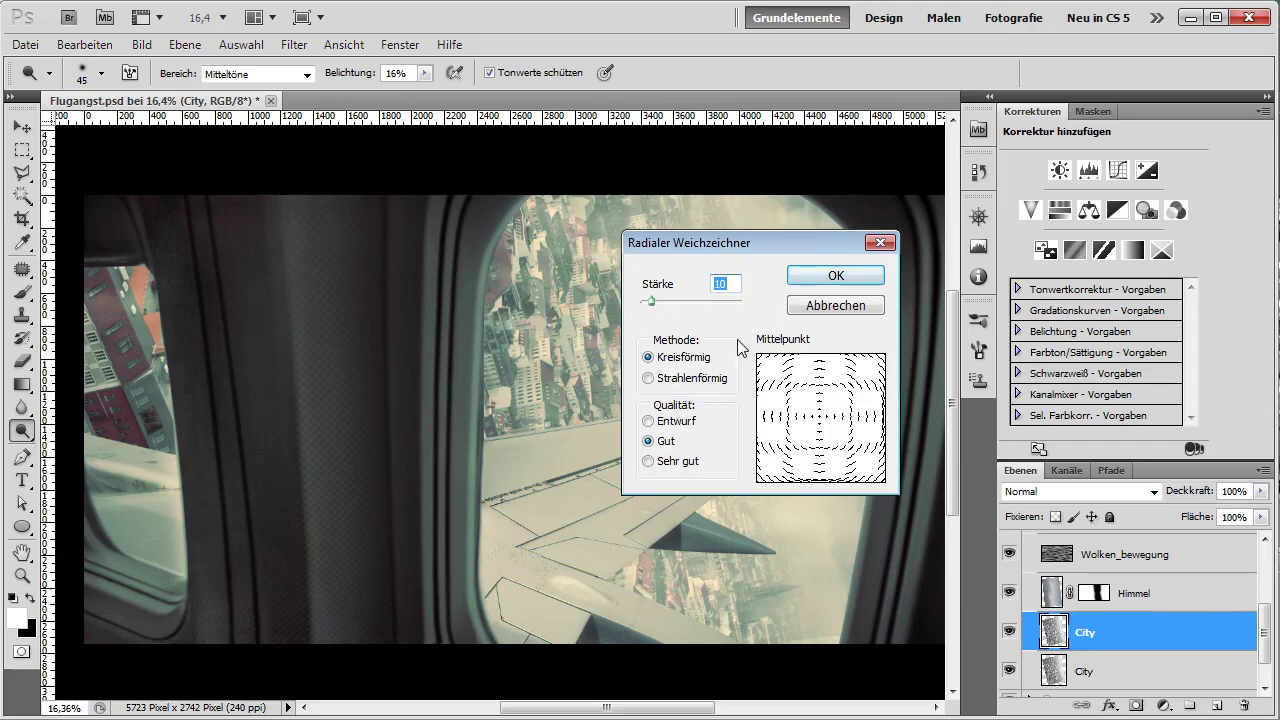
click(649, 379)
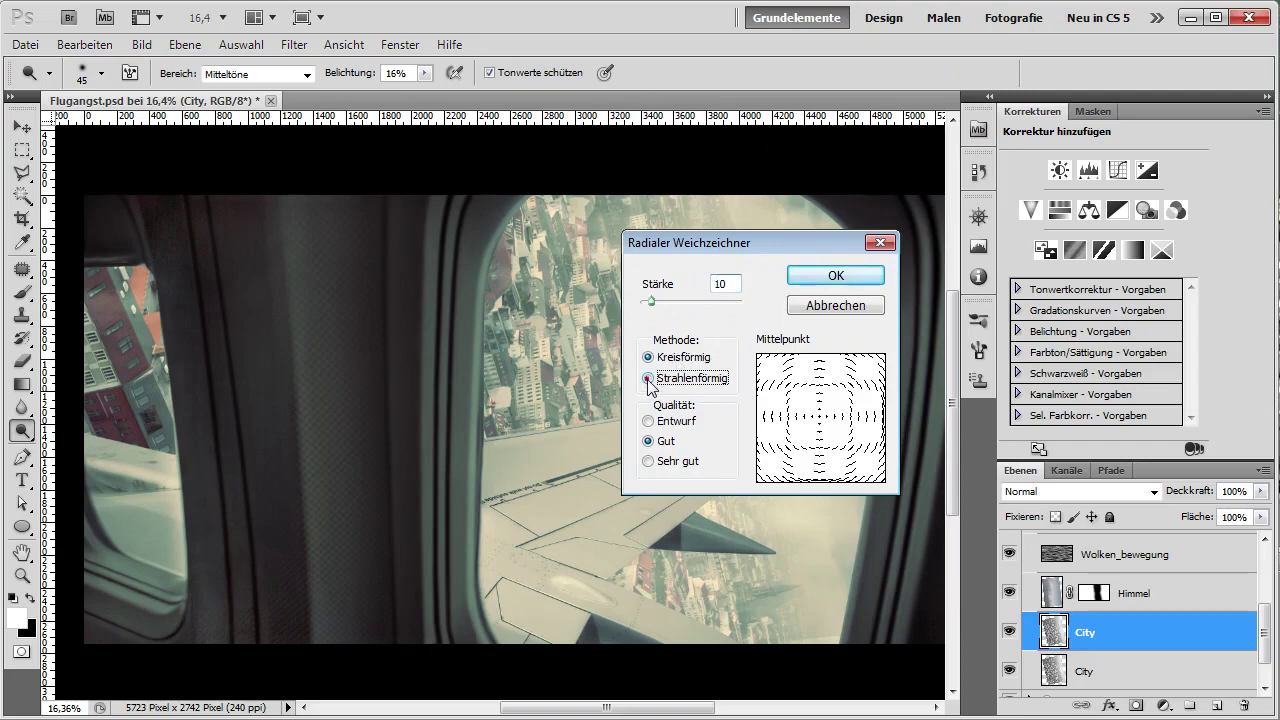
drag(793, 242, 644, 334)
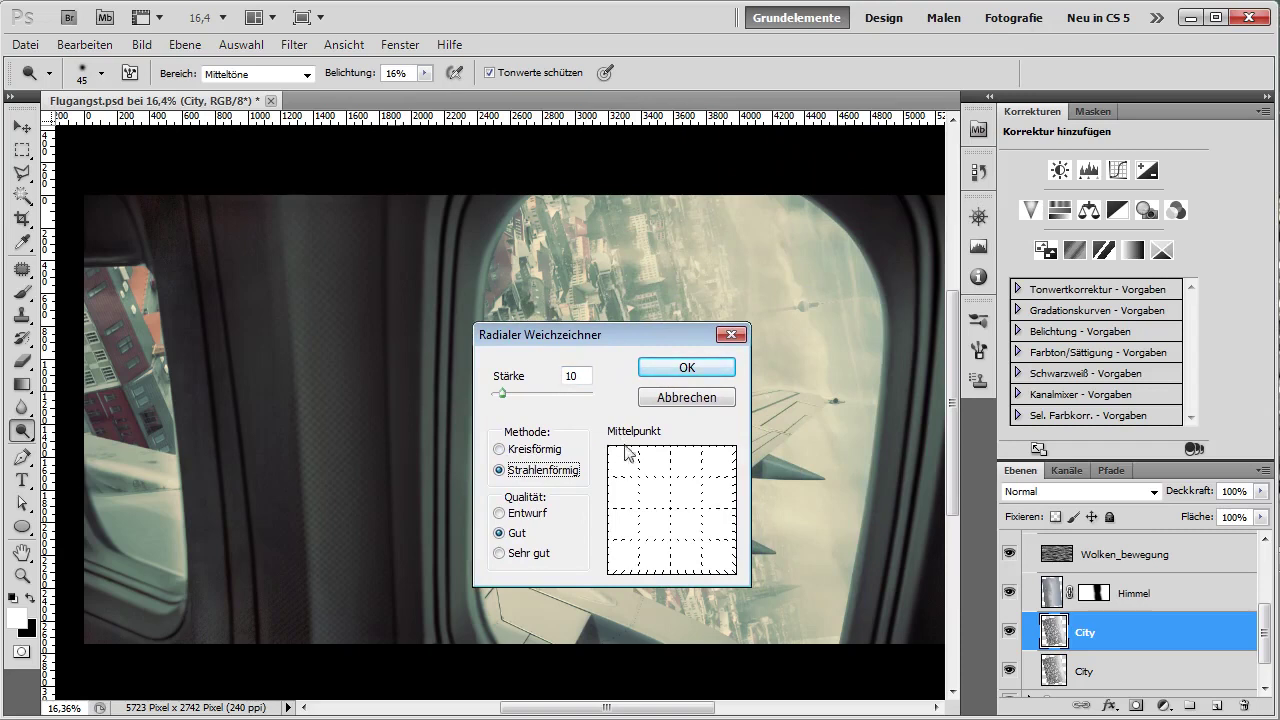
mouse_move(676, 509)
mouse_down()
mouse_move(668, 477)
mouse_move(658, 512)
mouse_up()
drag(609, 335, 375, 310)
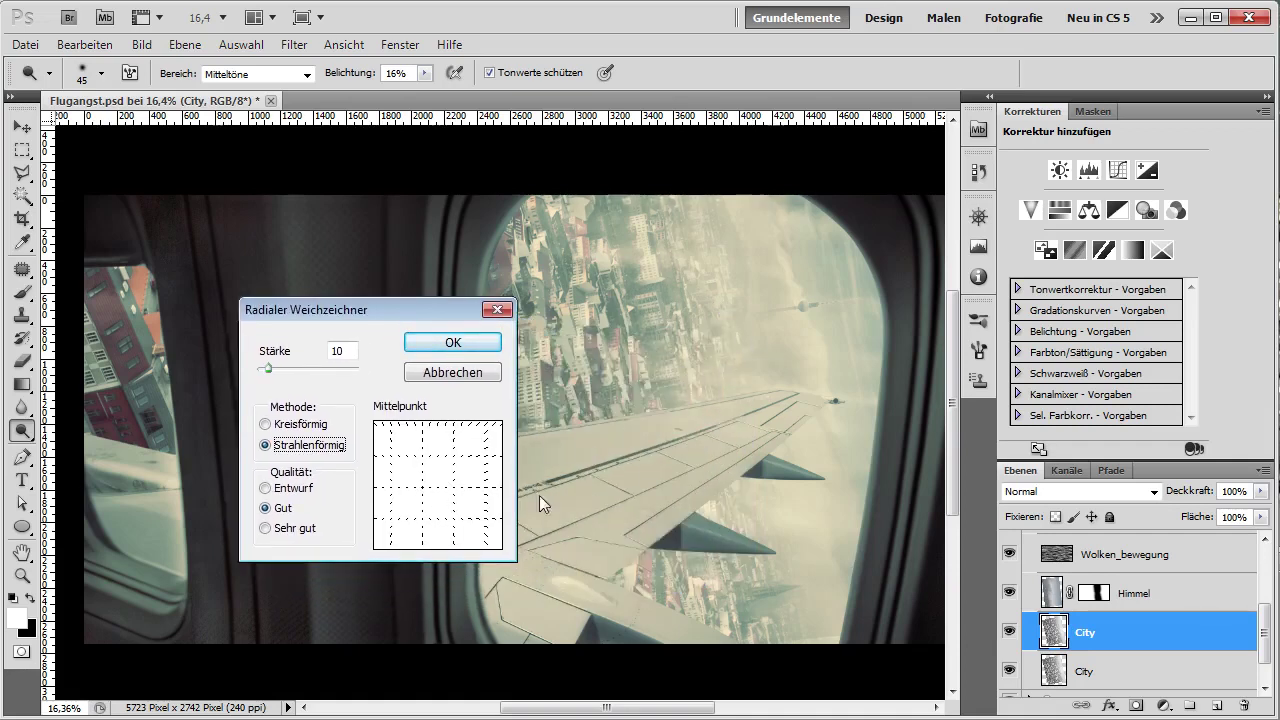
drag(424, 494, 464, 490)
click(466, 490)
Fine-tune the blur centre, set Qualität Sehr gut and Stärke 10, and apply it.
drag(471, 489, 473, 484)
click(468, 490)
click(465, 490)
click(463, 486)
drag(461, 478, 467, 484)
click(266, 530)
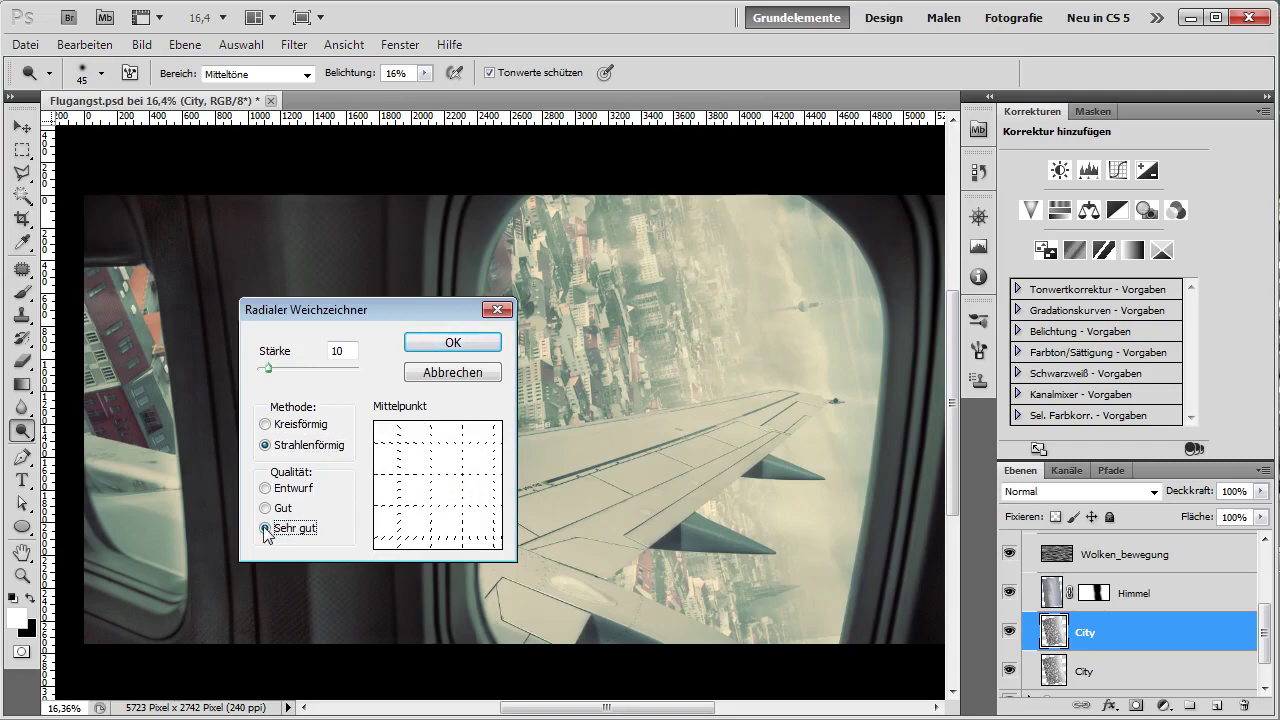
double_click(348, 350)
click(444, 346)
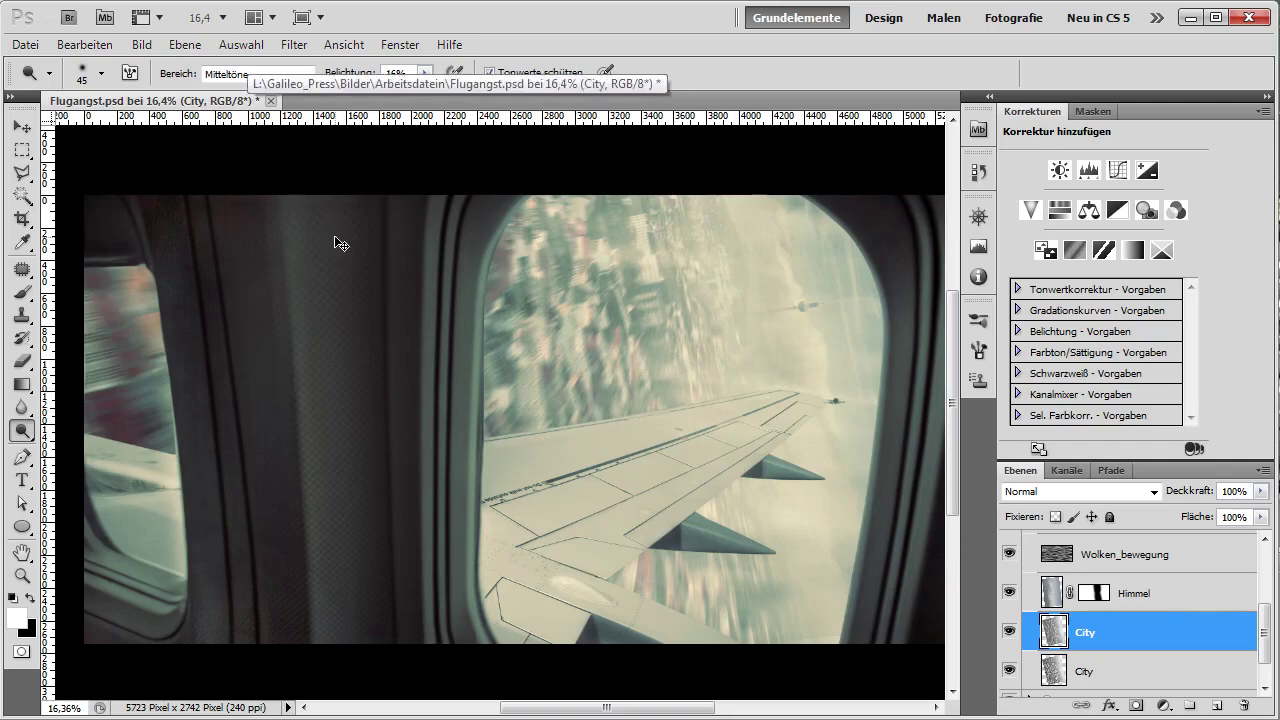
click(293, 47)
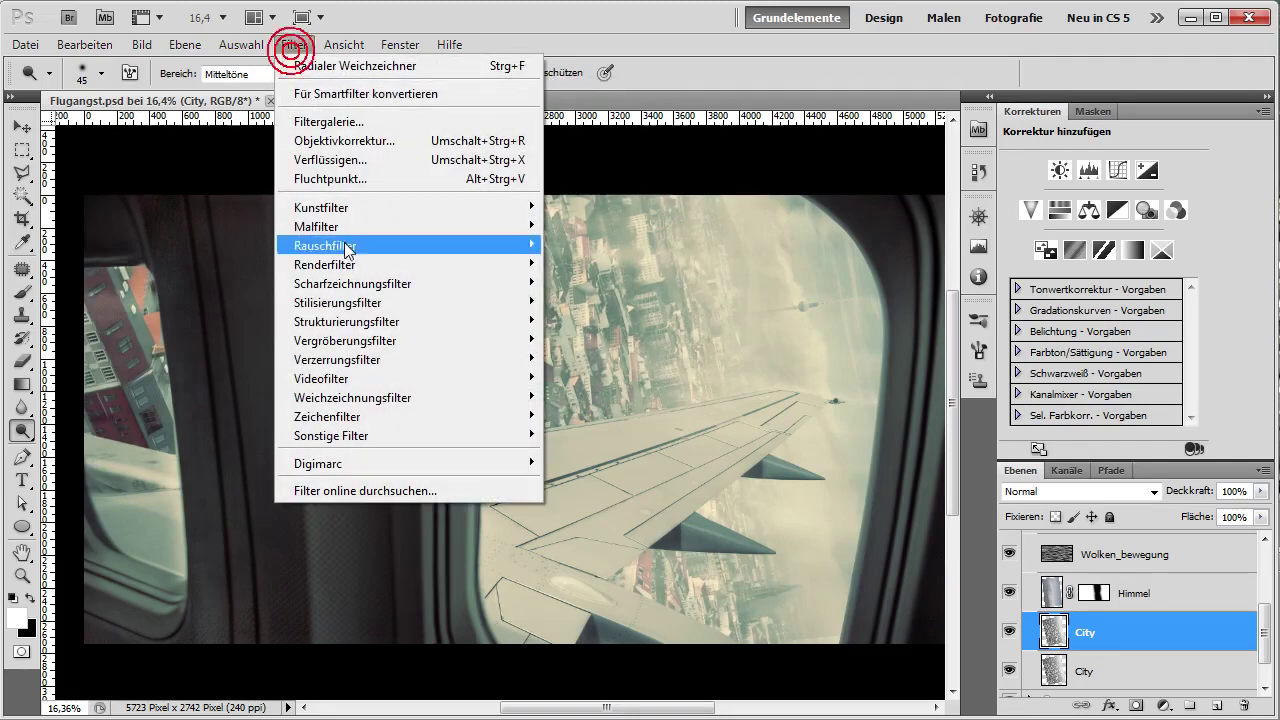
mouse_move(352, 397)
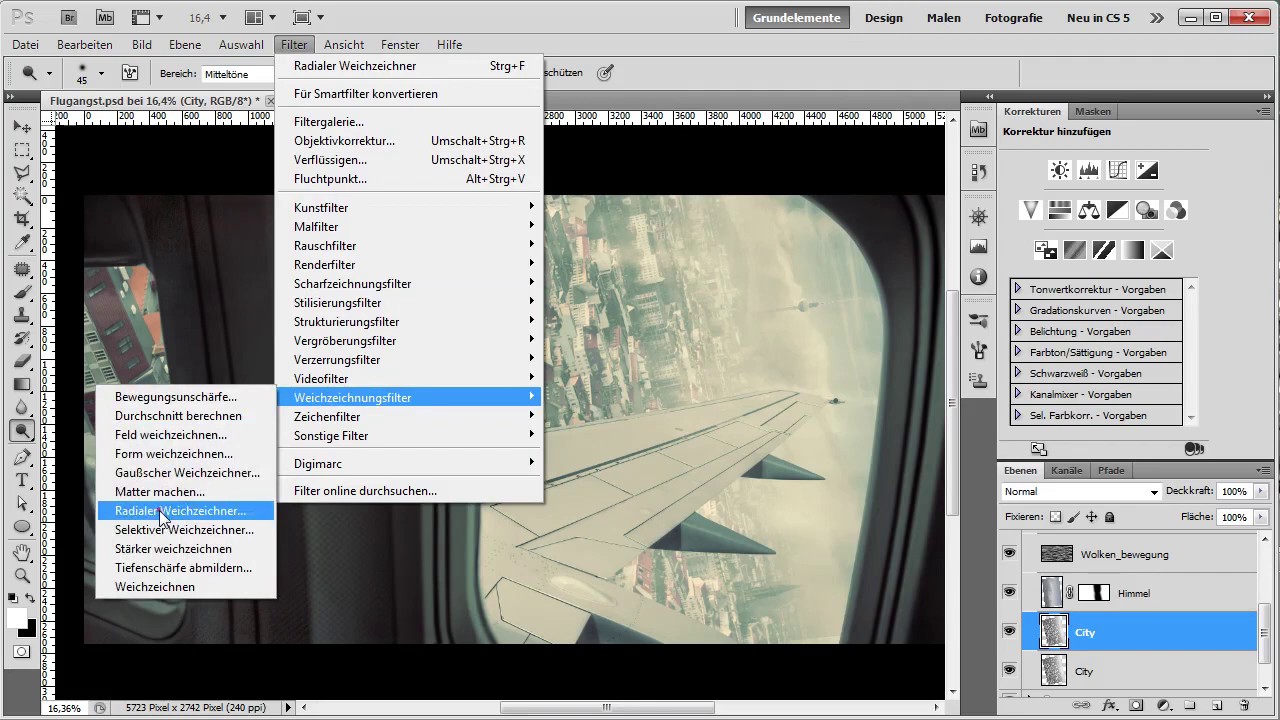
Reapply Radialer Weichzeichner at Stärke 5, centre nudged left, Qualität Gut.
click(159, 510)
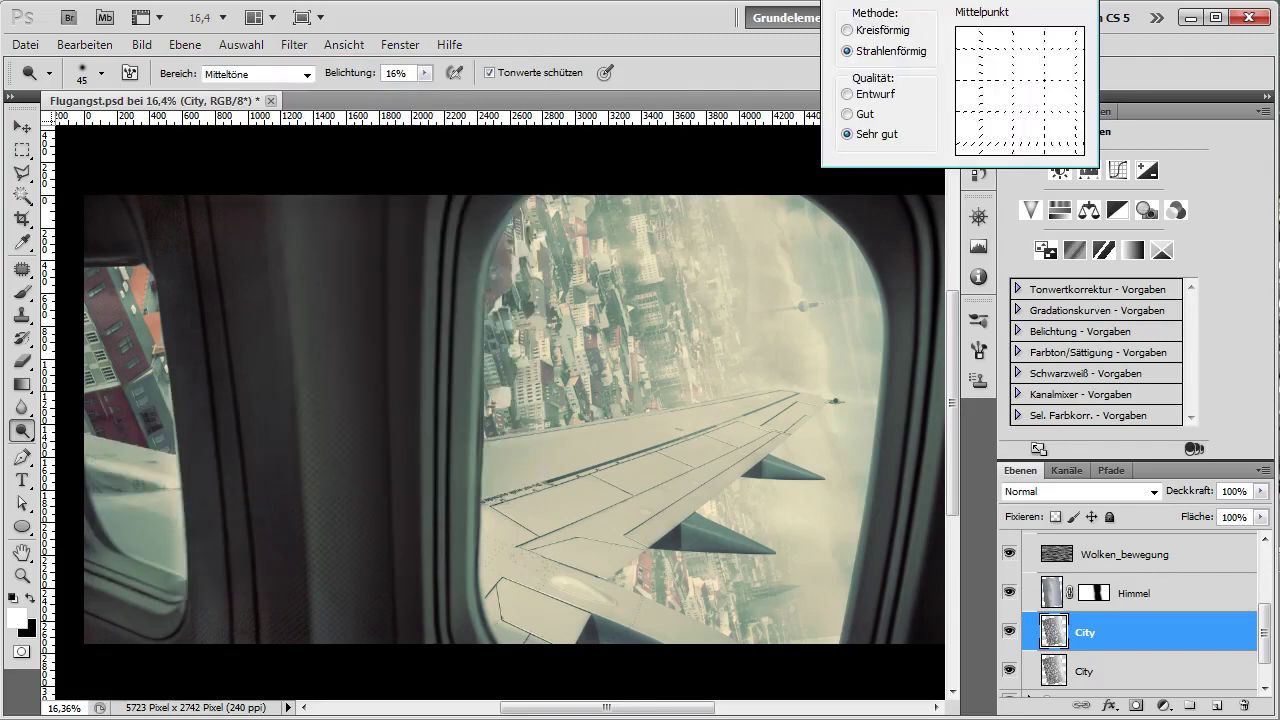
text(5)
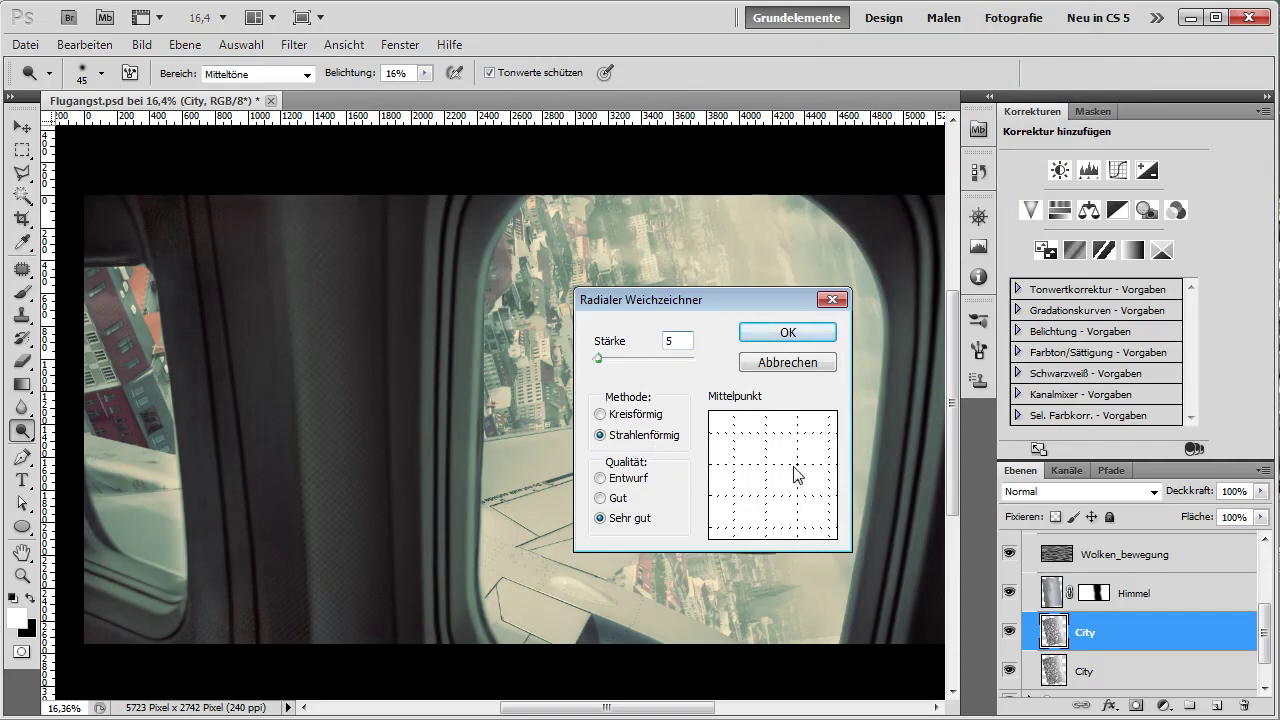
click(798, 467)
drag(800, 477, 791, 477)
click(604, 497)
click(790, 336)
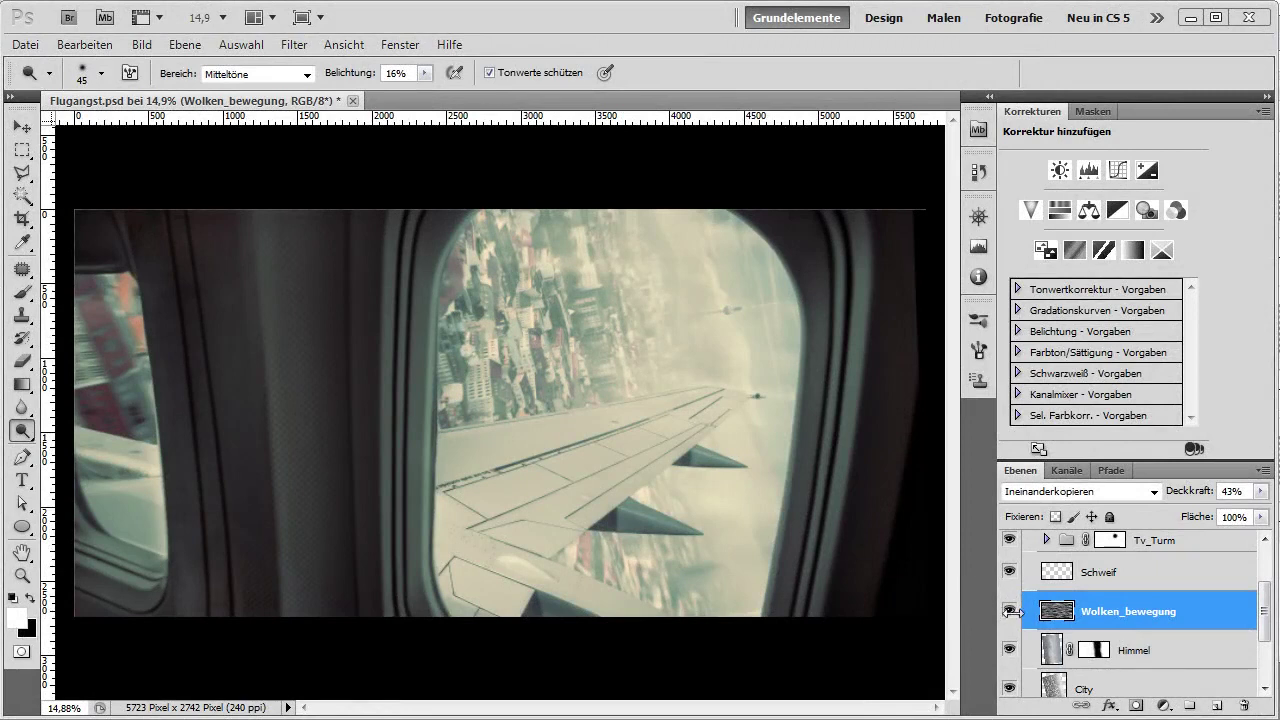
Toggle Wolken_bewegung's visibility to compare, leaving it hidden.
click(1009, 610)
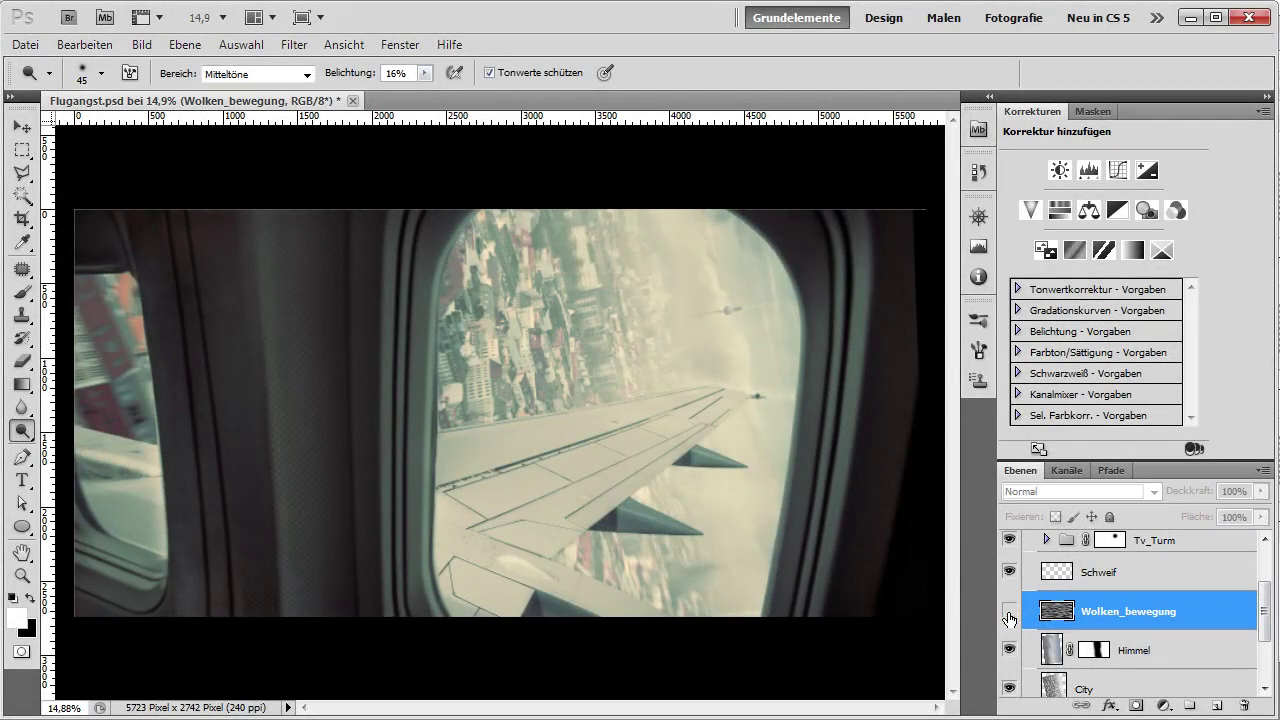
click(1009, 612)
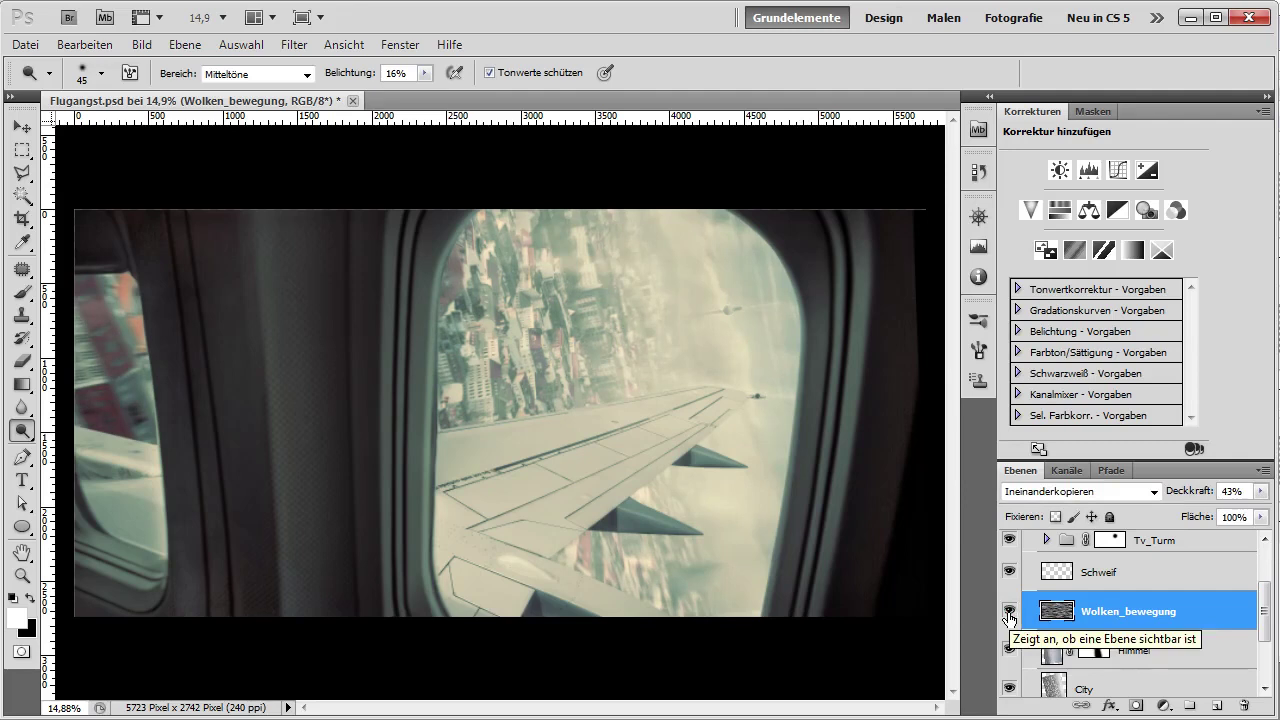
click(1009, 610)
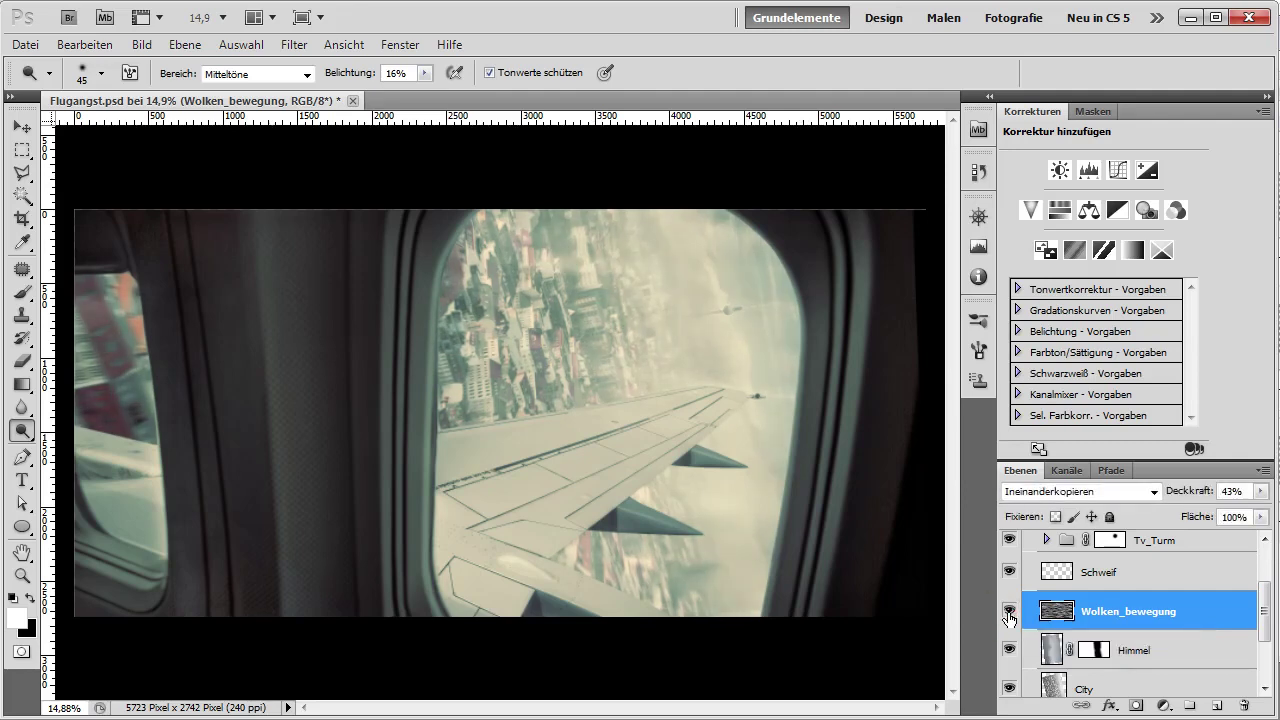
click(1009, 612)
click(1009, 612)
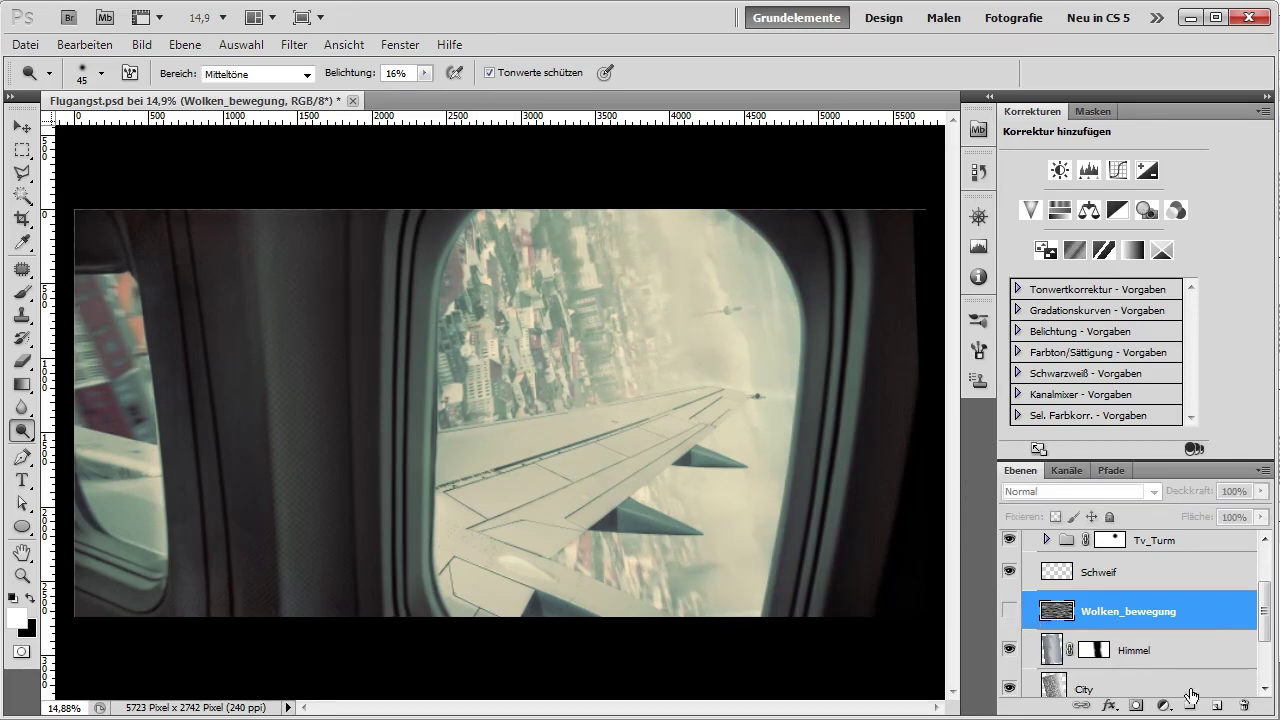
click(1009, 610)
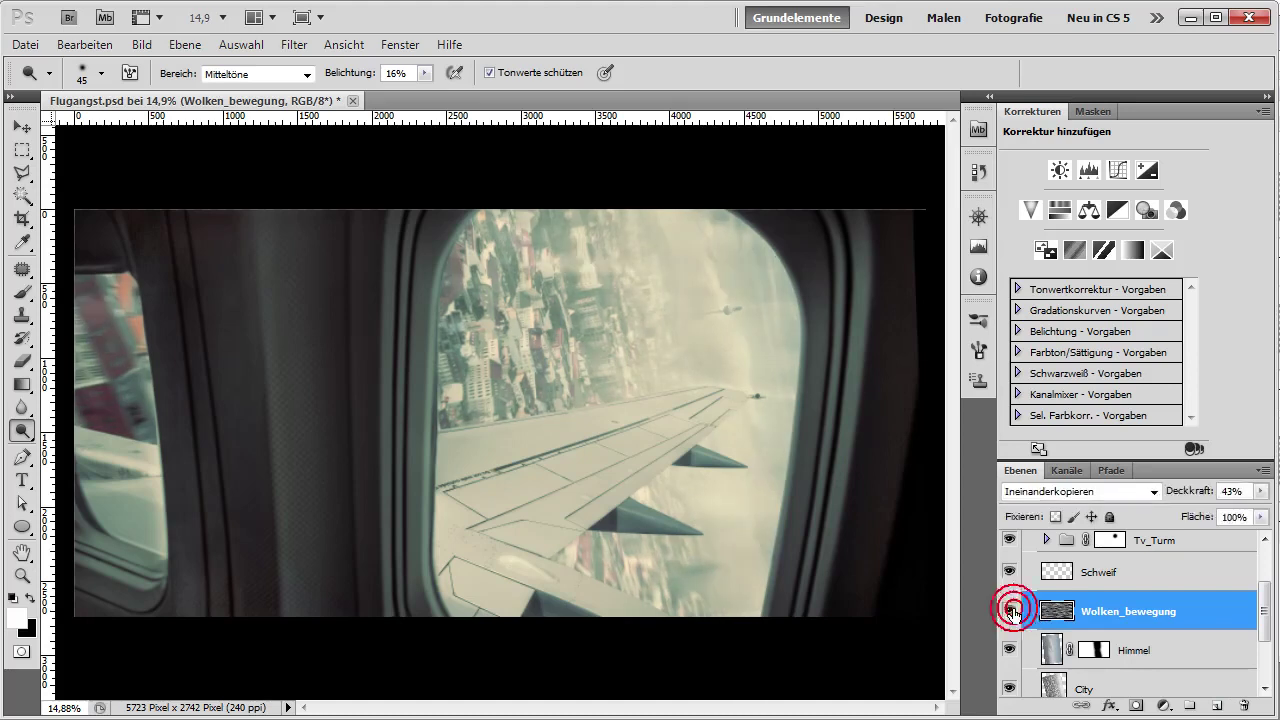
Add new layer Ebene 8 filled with Renderfilter > Wolken clouds in Ineinanderkopieren mode.
click(1217, 707)
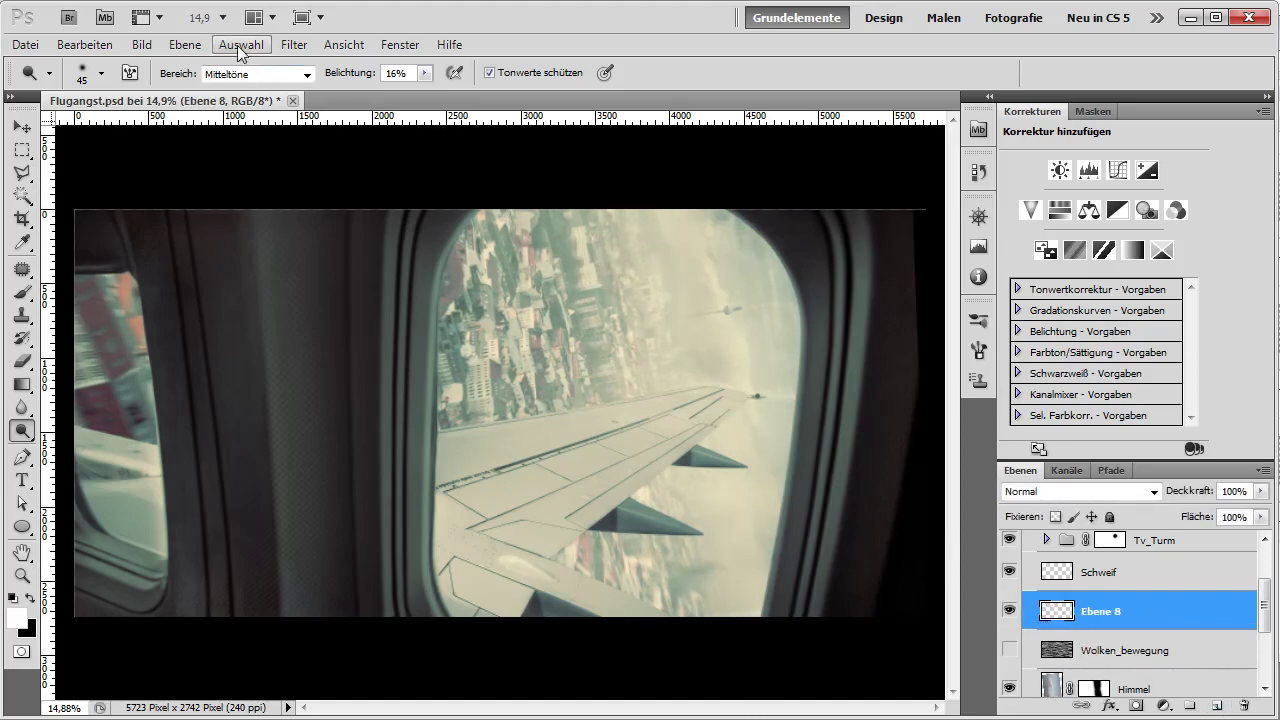
click(283, 48)
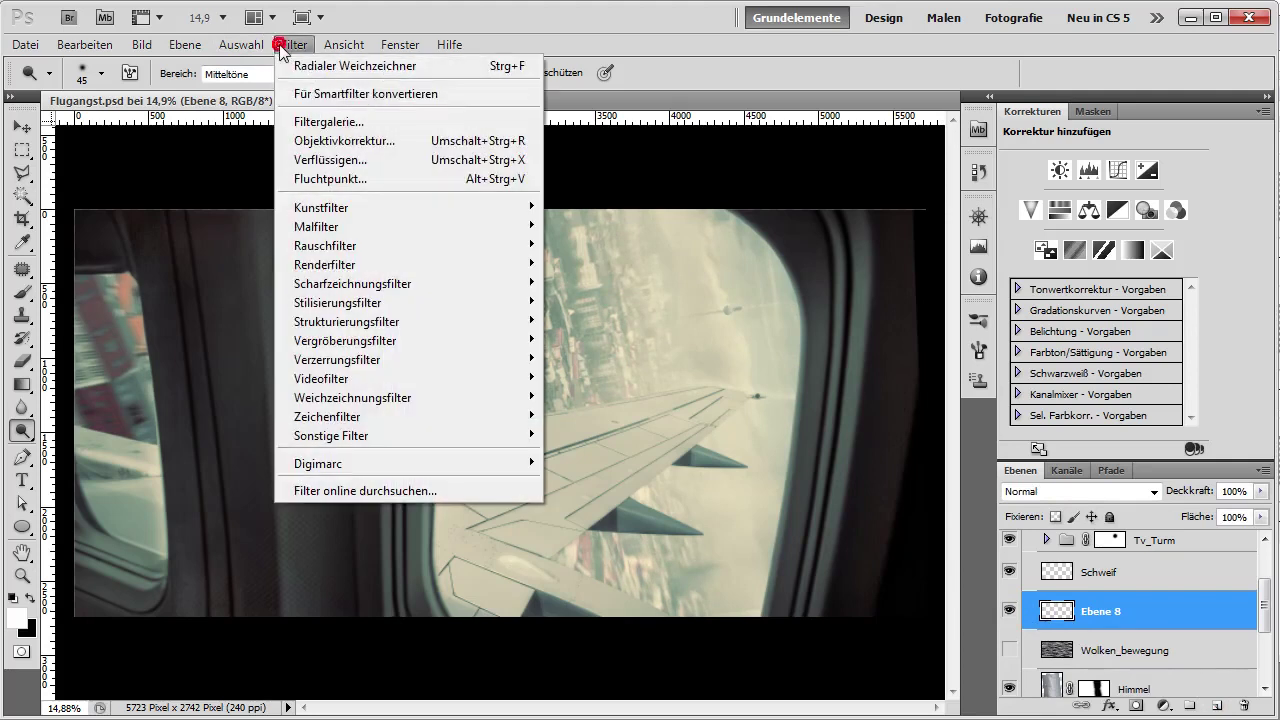
mouse_move(325, 264)
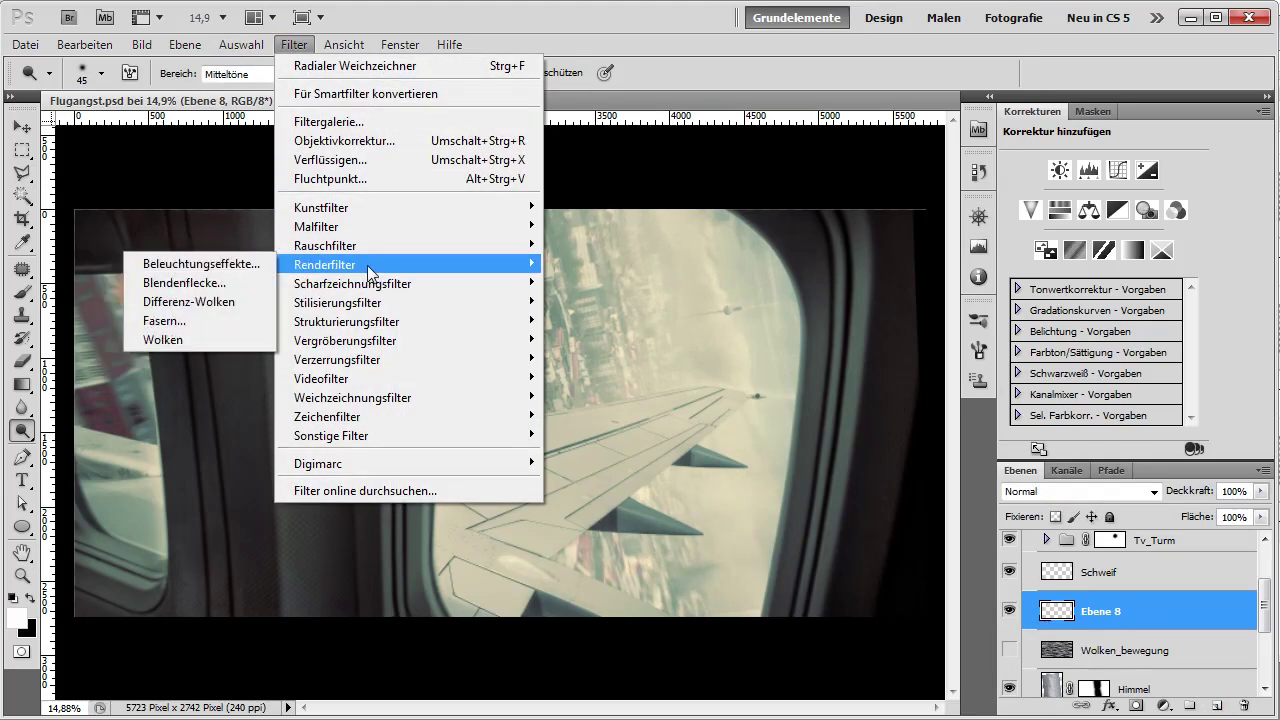
click(184, 339)
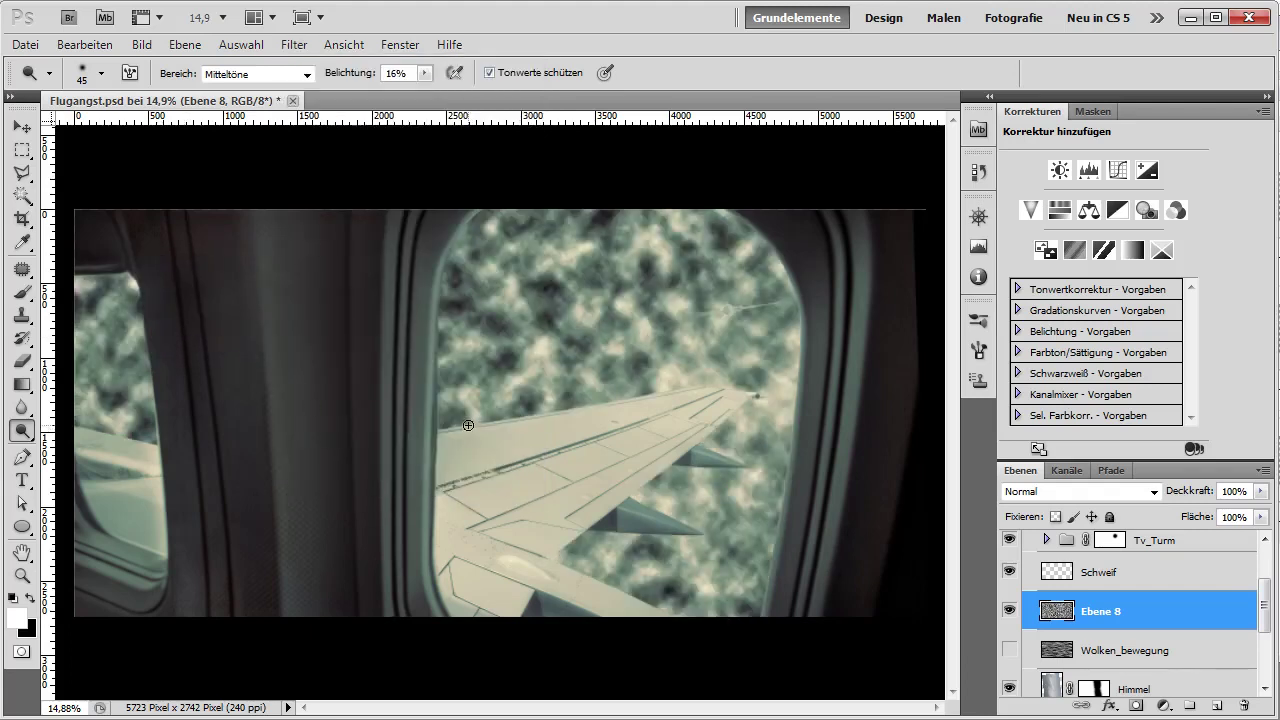
click(1153, 492)
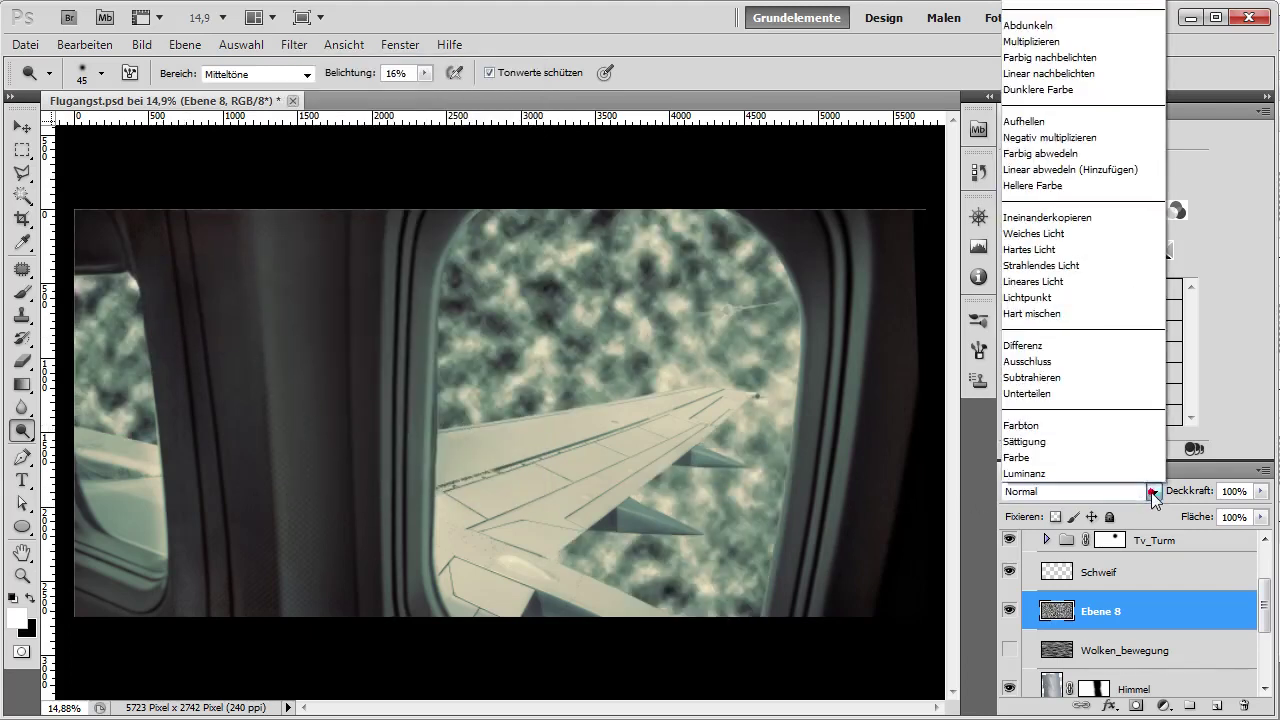
click(1072, 218)
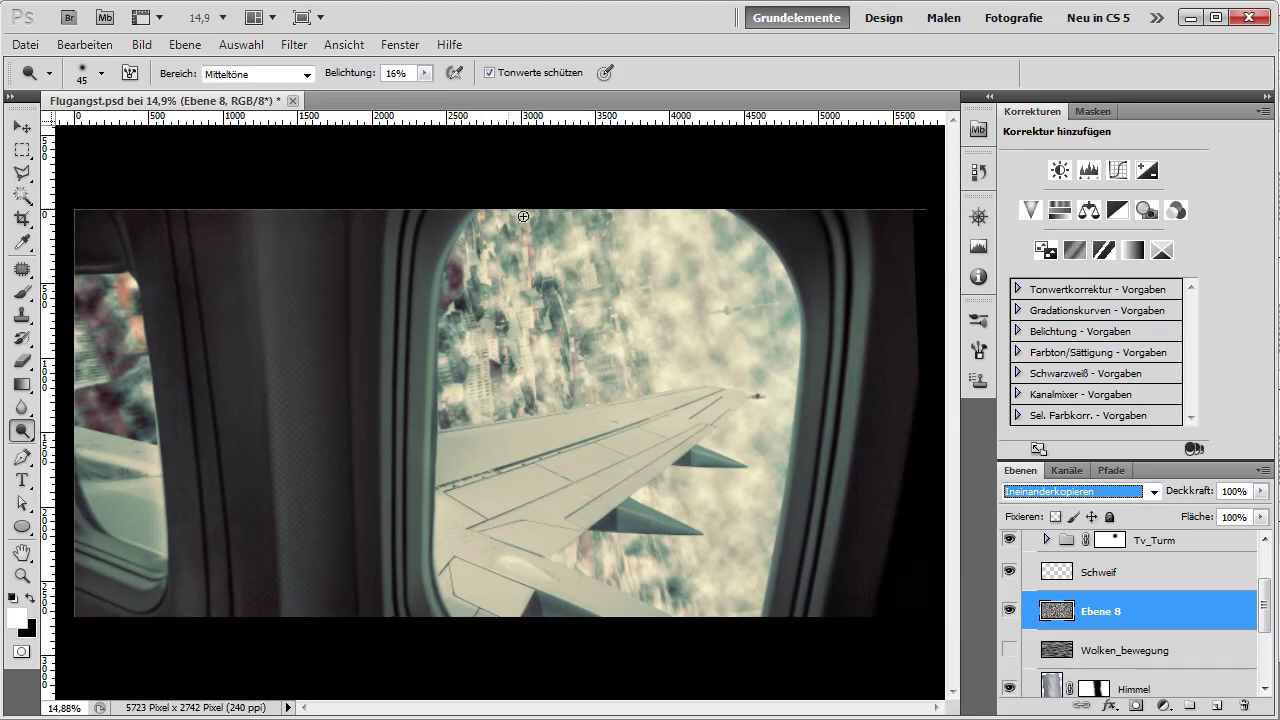
Apply Bewegungsunschärfe to the Ebene 8 clouds with Winkel 0 and Abstand 495 pixels.
click(293, 45)
mouse_move(352, 397)
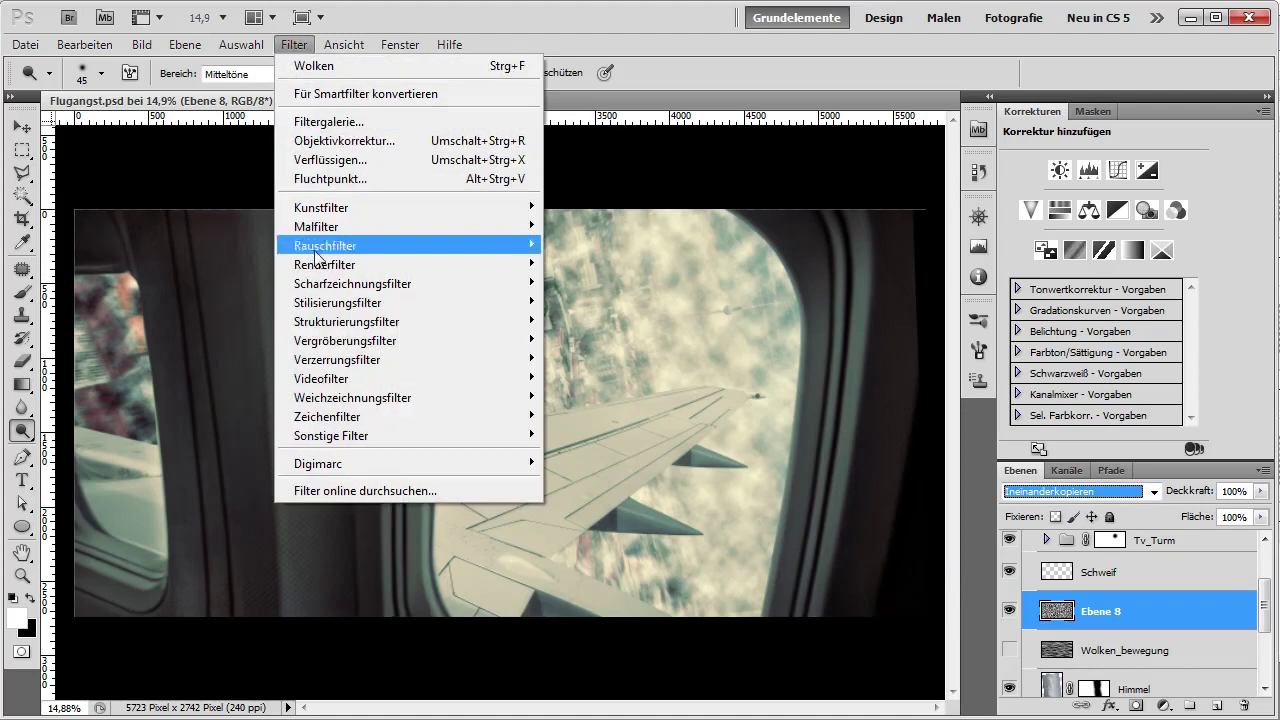
click(219, 398)
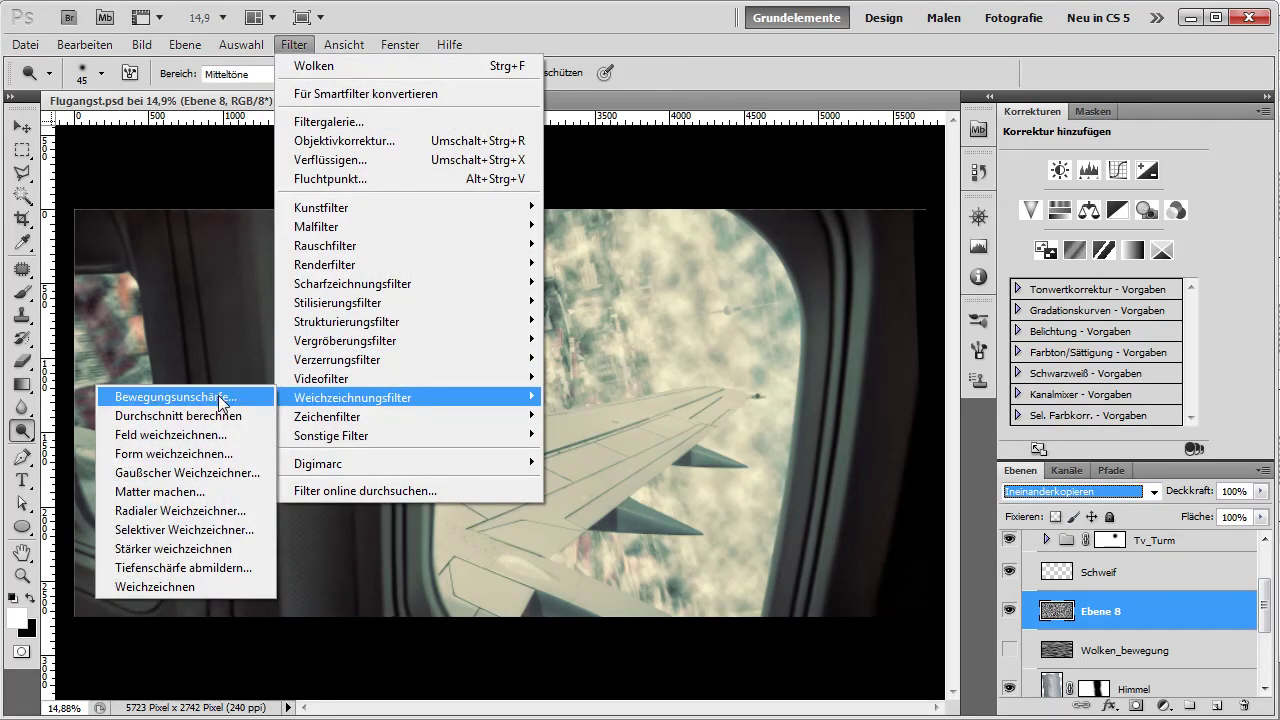
drag(241, 492, 258, 489)
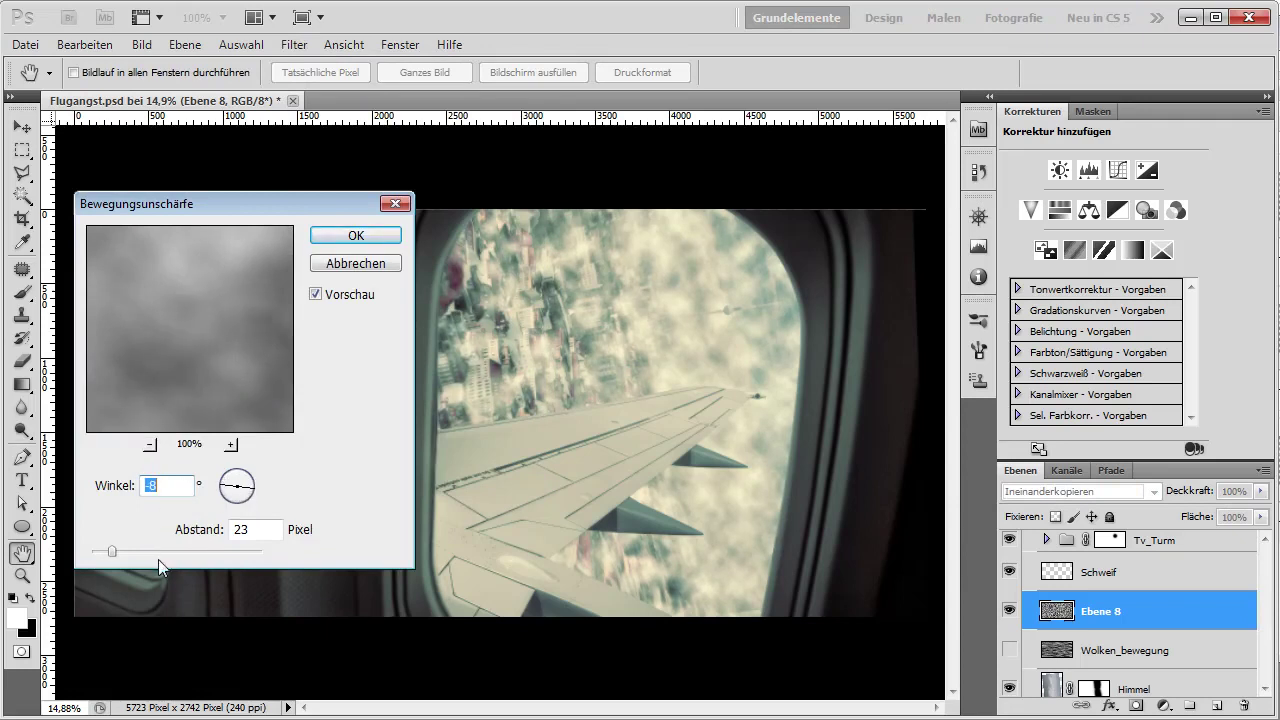
drag(162, 550, 216, 552)
drag(227, 488, 212, 483)
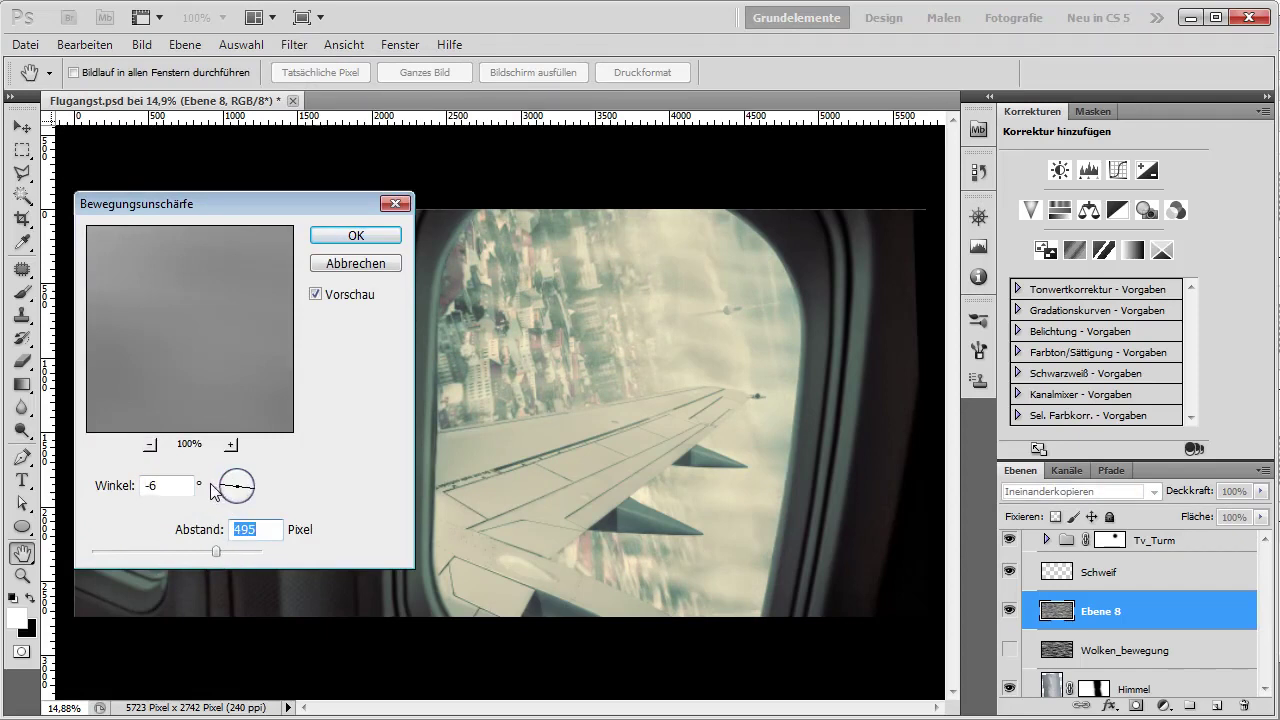
mouse_move(272, 204)
mouse_down()
mouse_move(710, 188)
mouse_move(267, 324)
mouse_up()
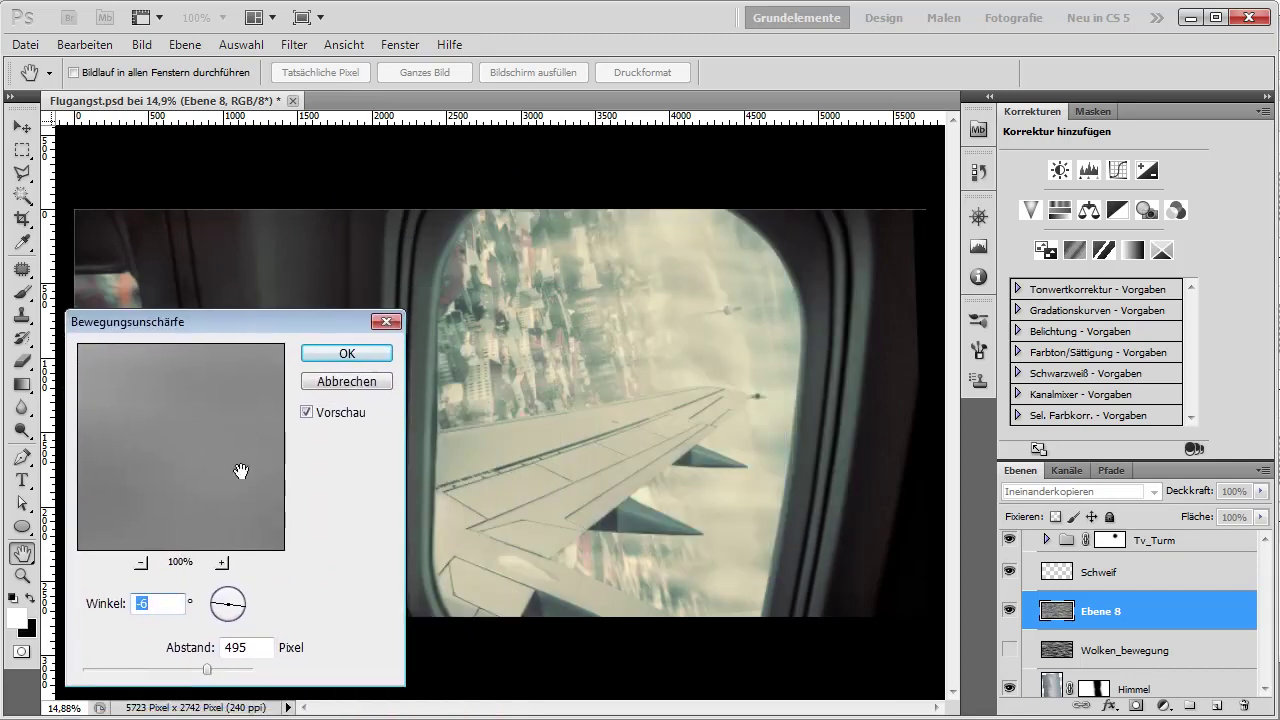
drag(220, 610, 218, 612)
text(0)
click(305, 412)
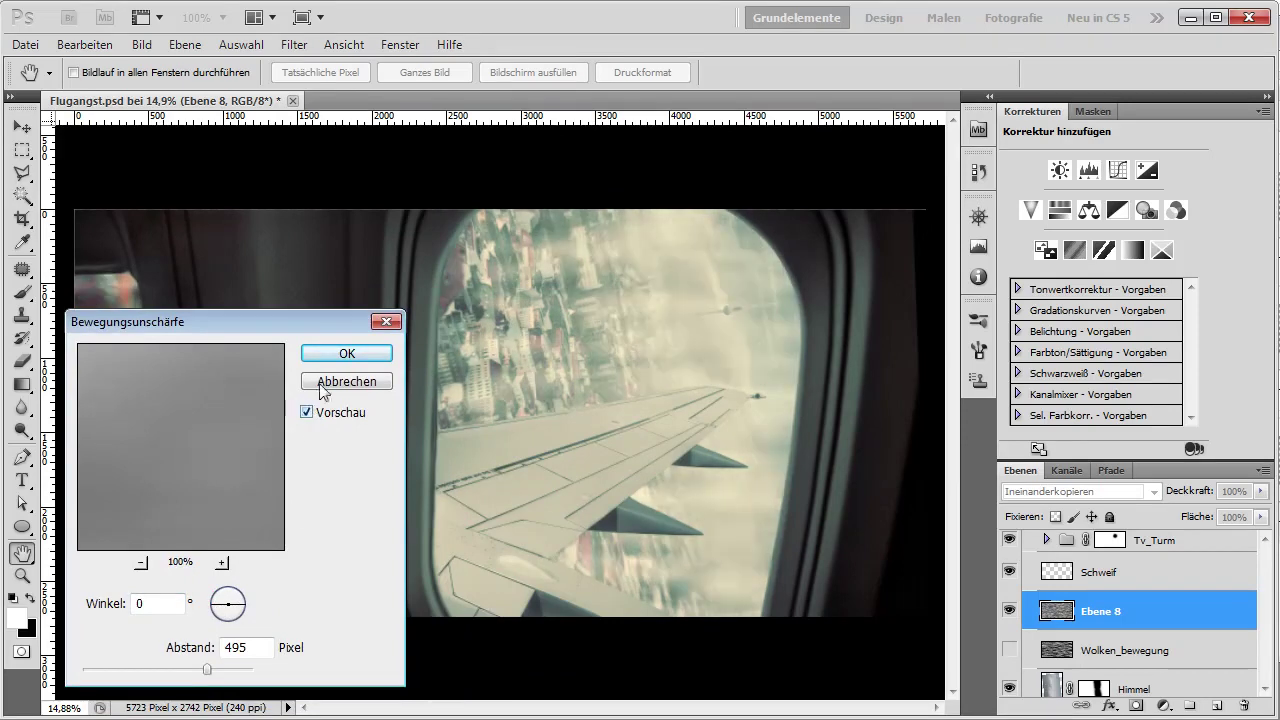
click(338, 354)
key(o)
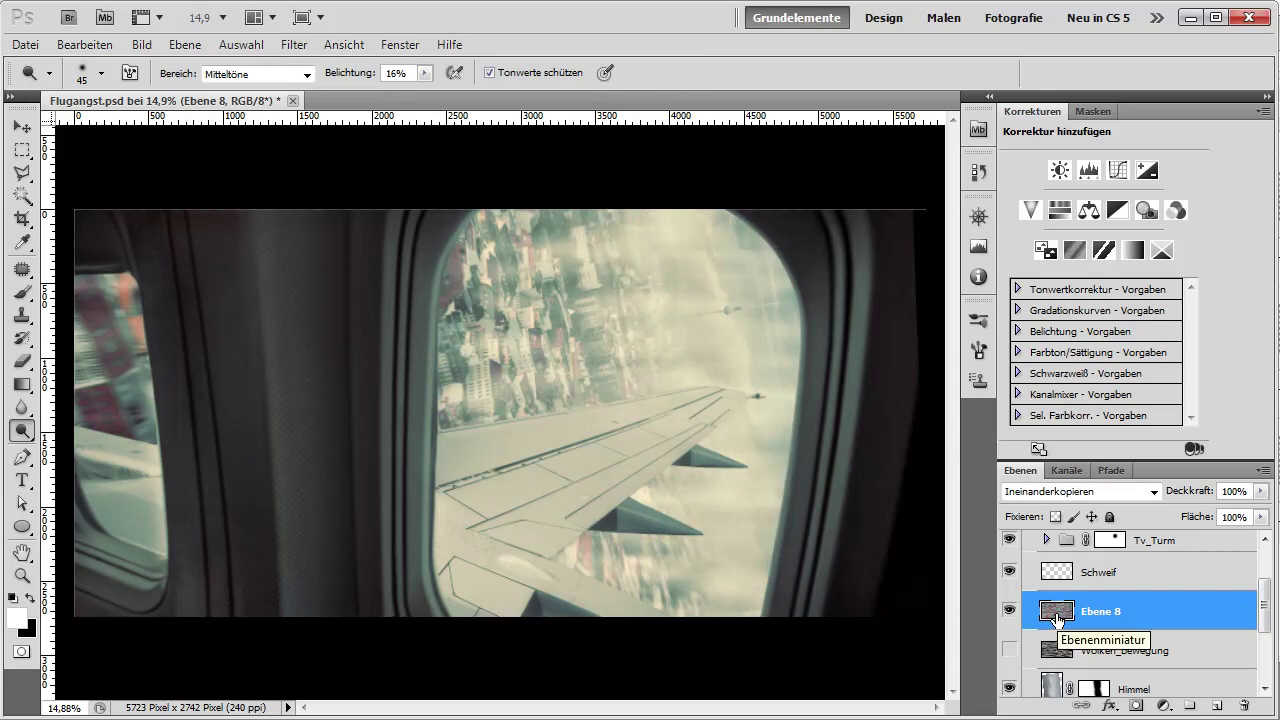
Apply Levels (Ctrl+L) to Ebene 8 with input values 82, 0,75 and 185.
key(ctrl+l)
mouse_move(813, 262)
mouse_down()
mouse_move(590, 345)
mouse_move(358, 258)
mouse_move(220, 238)
mouse_up()
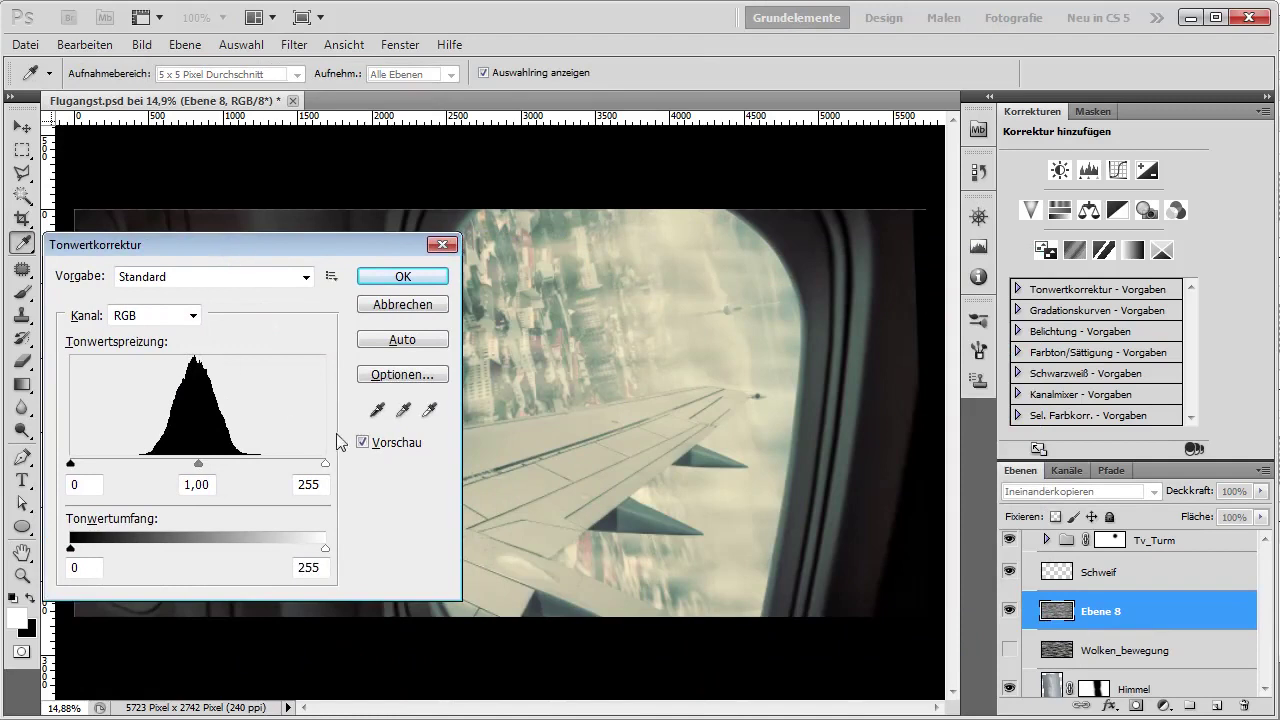
drag(325, 463, 267, 465)
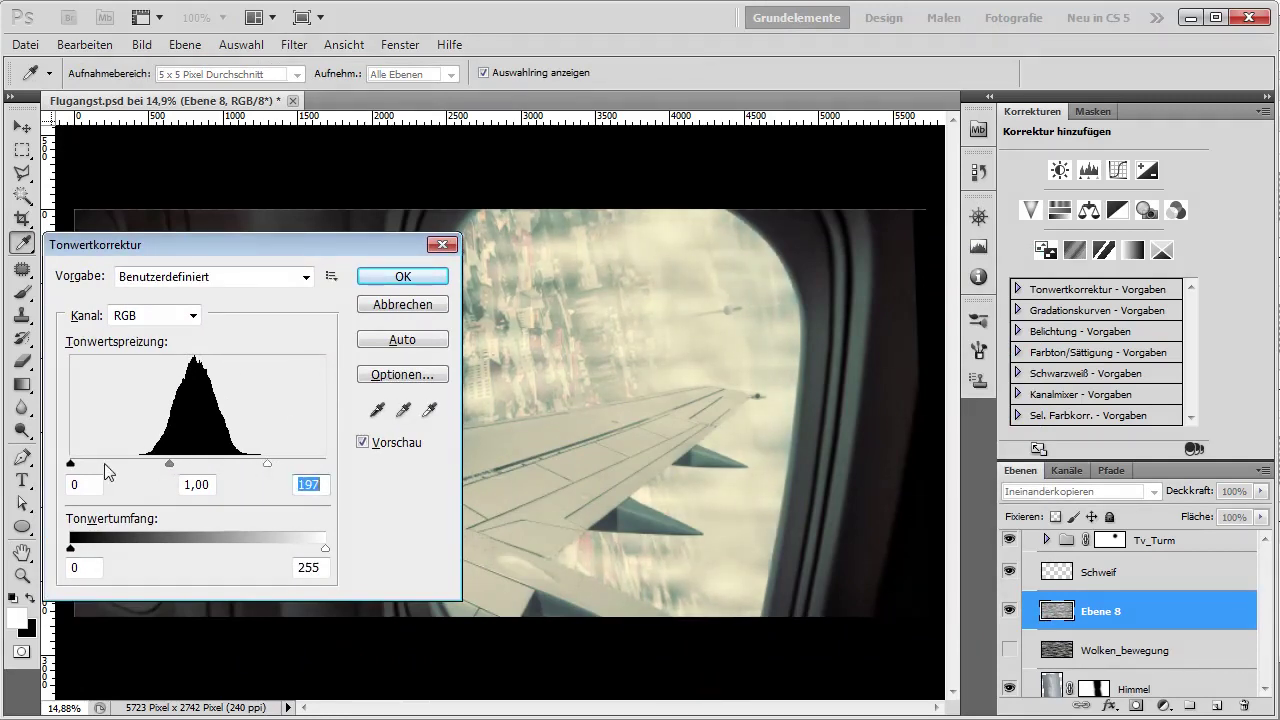
drag(72, 466, 153, 470)
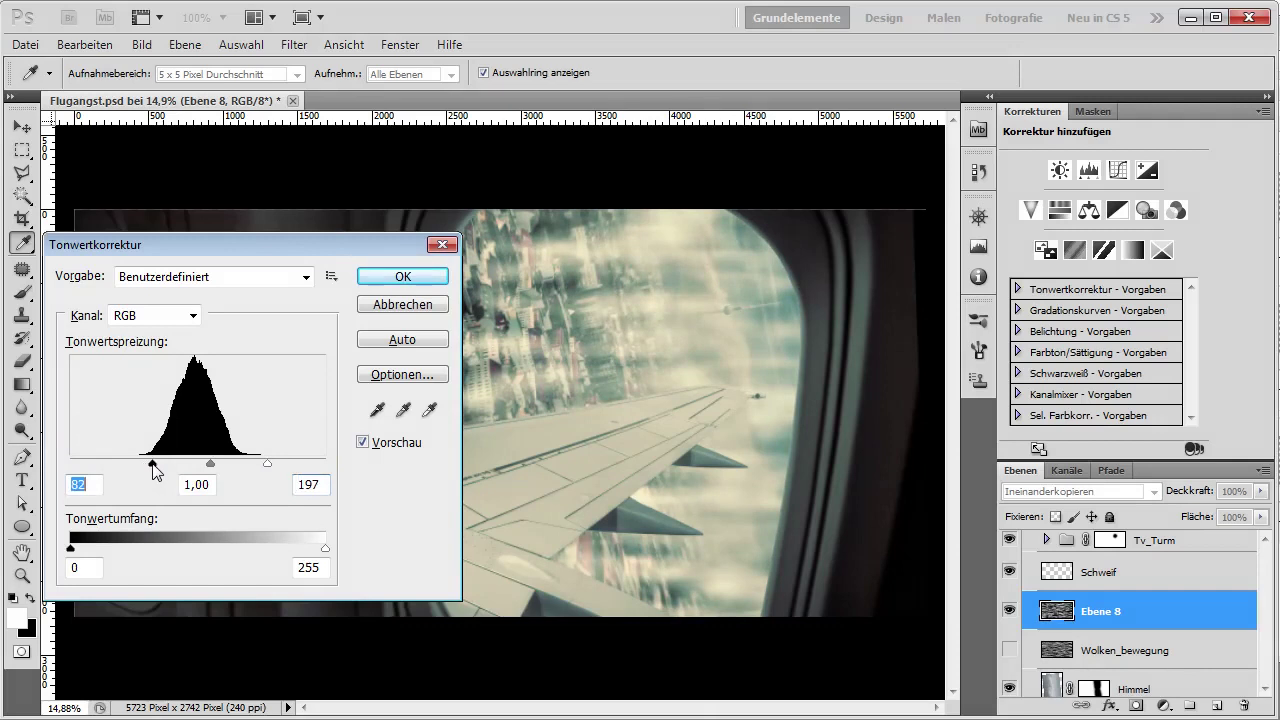
mouse_move(266, 466)
mouse_down()
mouse_move(200, 466)
mouse_move(217, 472)
mouse_up()
click(216, 472)
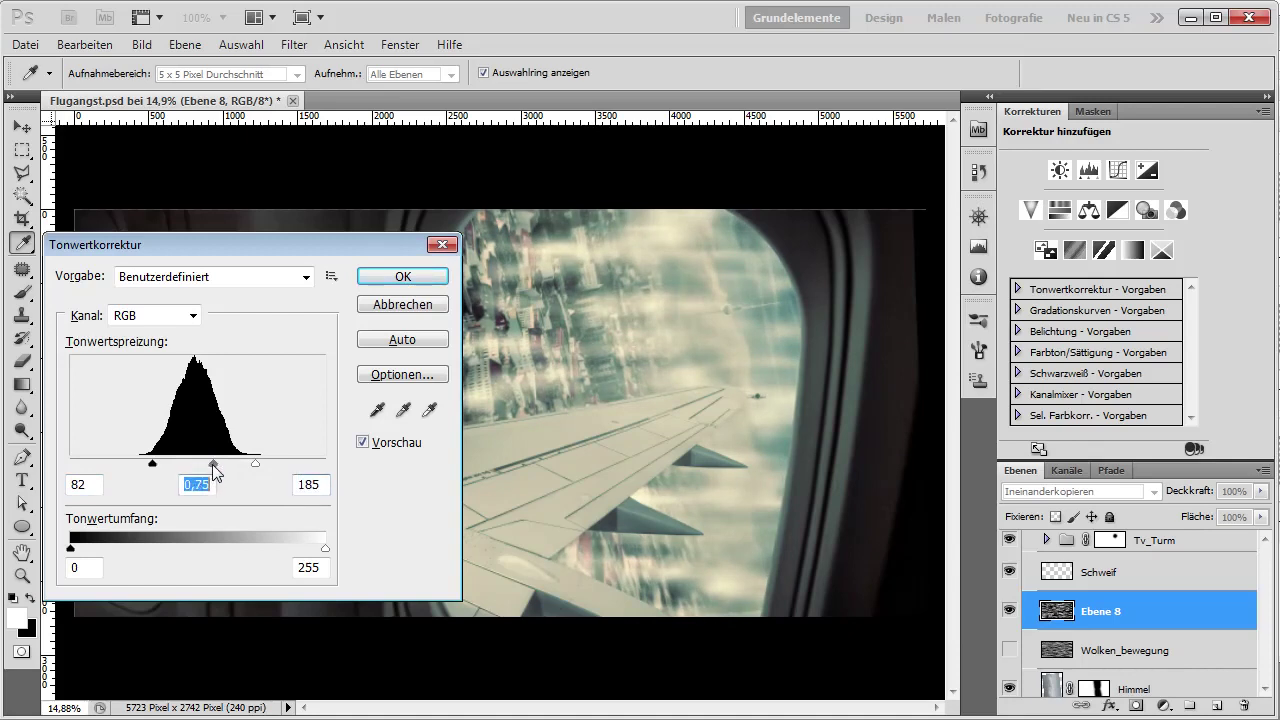
click(402, 276)
key(o)
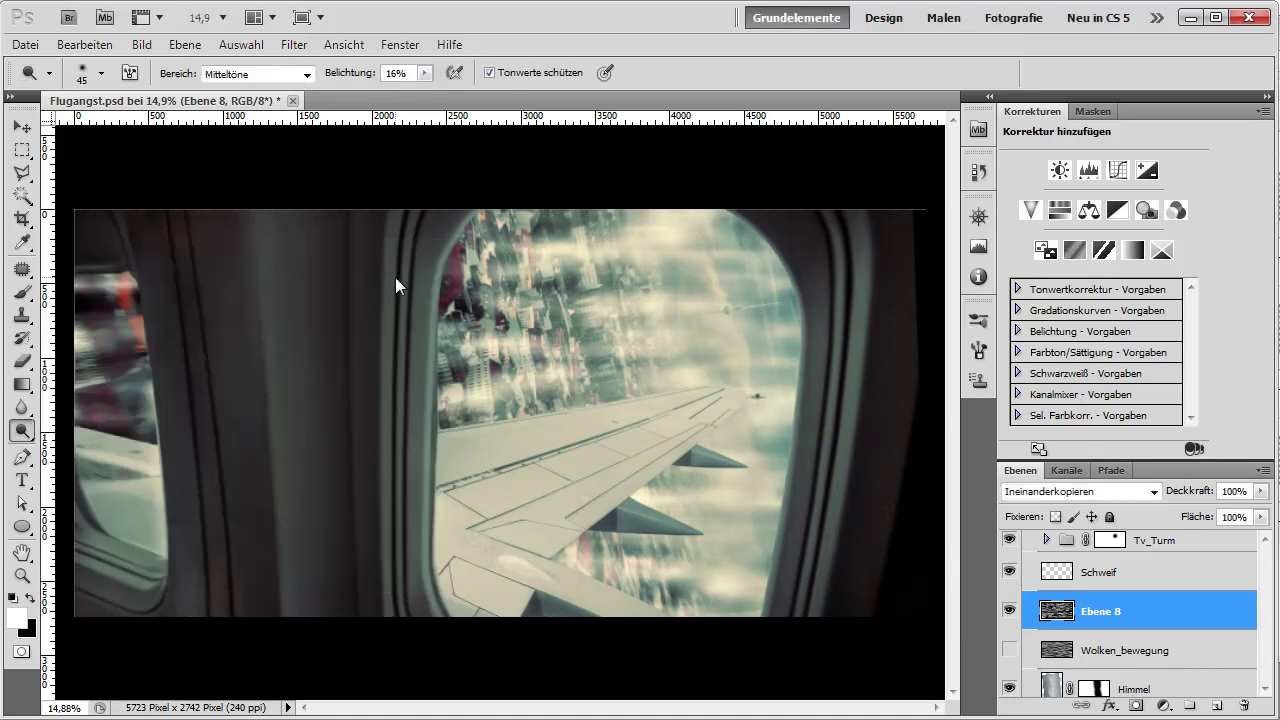
Set Ebene 8's Deckkraft to 35% and toggle its eye to compare.
click(1262, 492)
drag(1254, 518, 1199, 514)
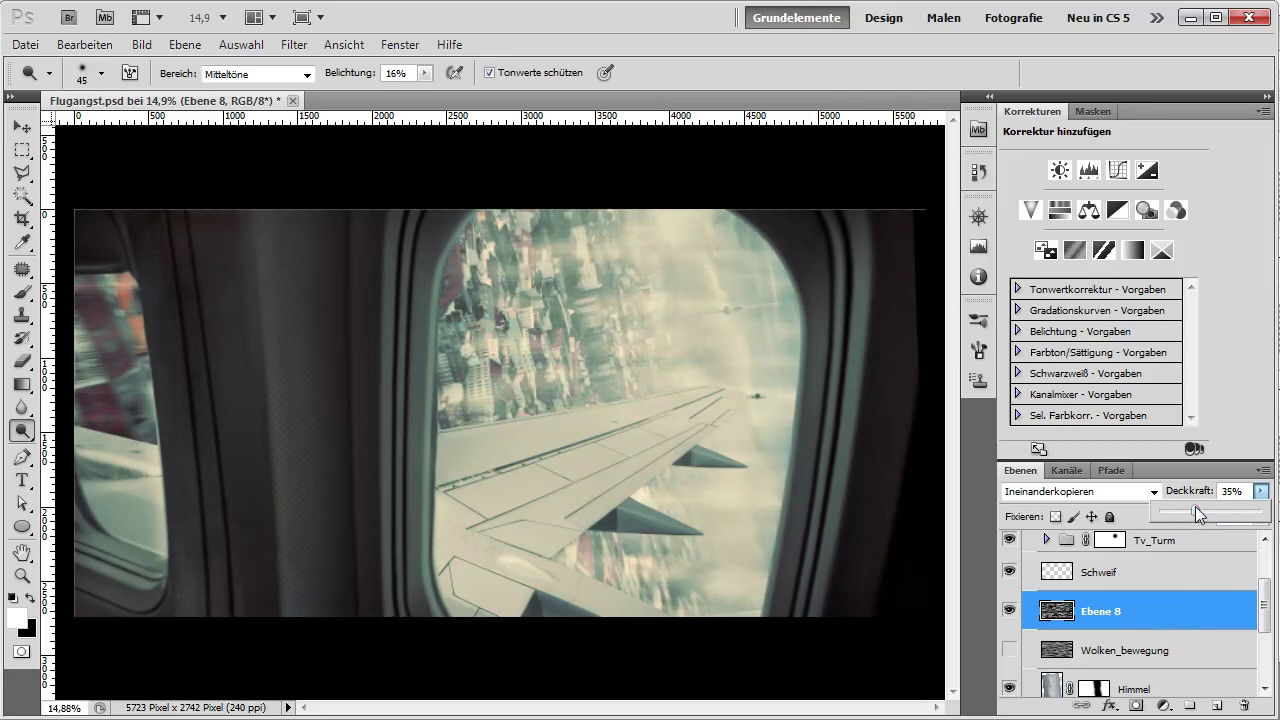
click(1010, 614)
click(1010, 614)
click(1010, 614)
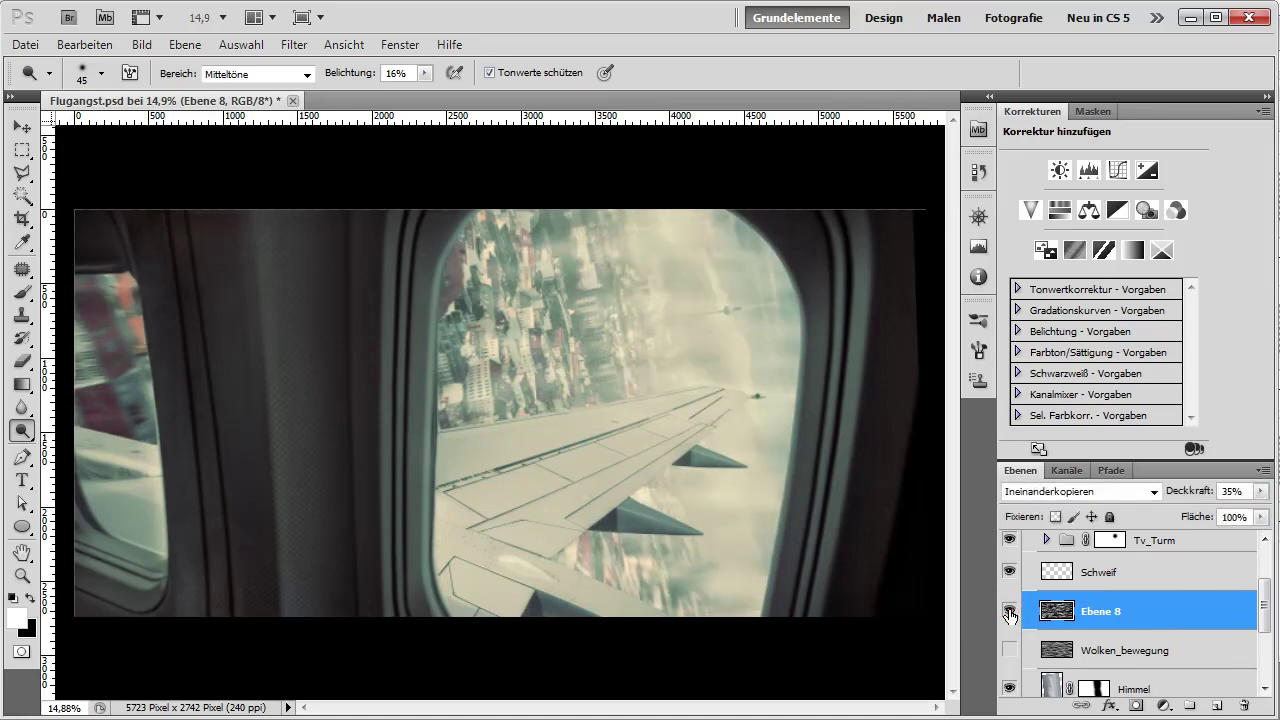